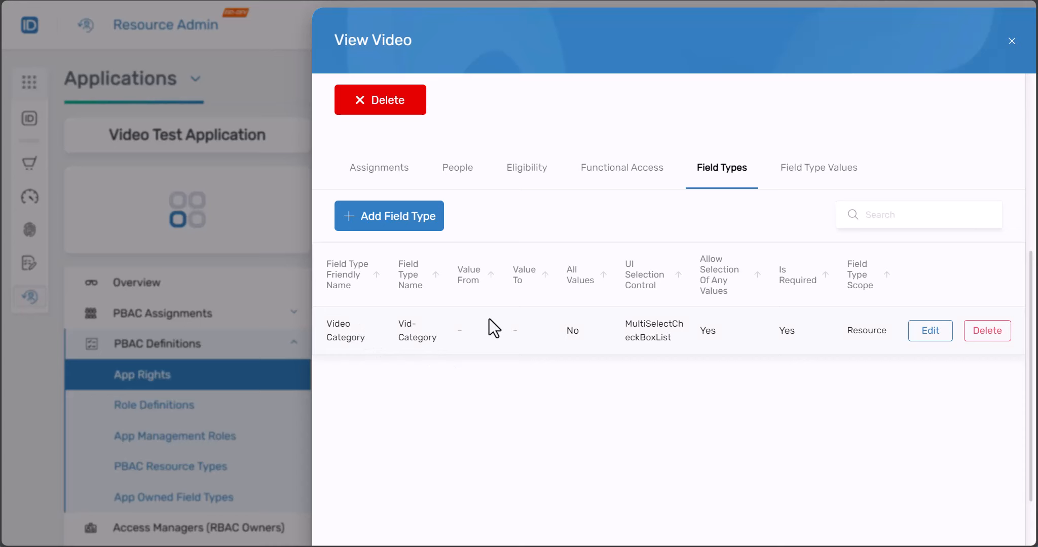
Check that View Video's approval Is Required setting is Yes, then close its details
scroll(504, 322, up, 5)
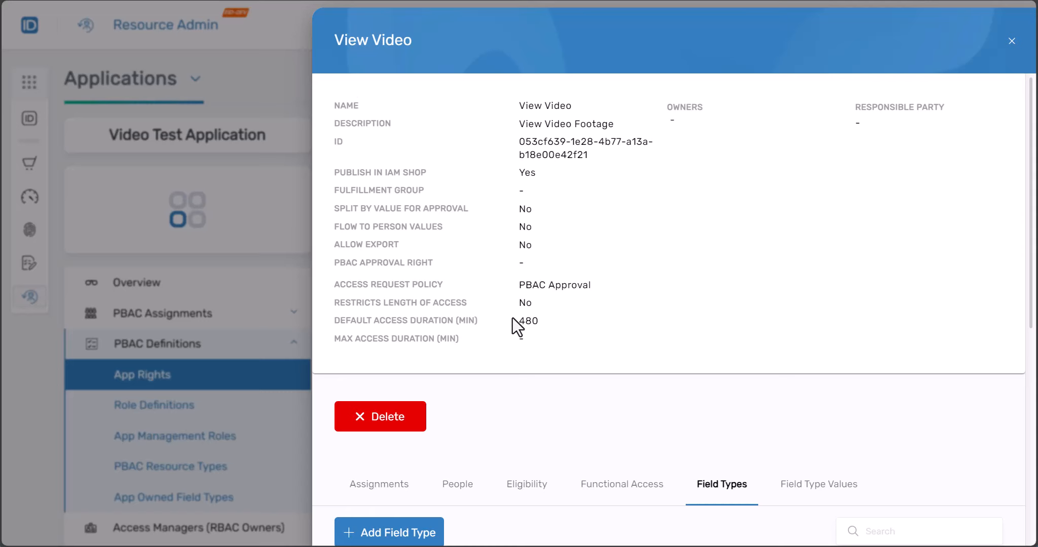
scroll(513, 317, down, 5)
drag(781, 335, 790, 335)
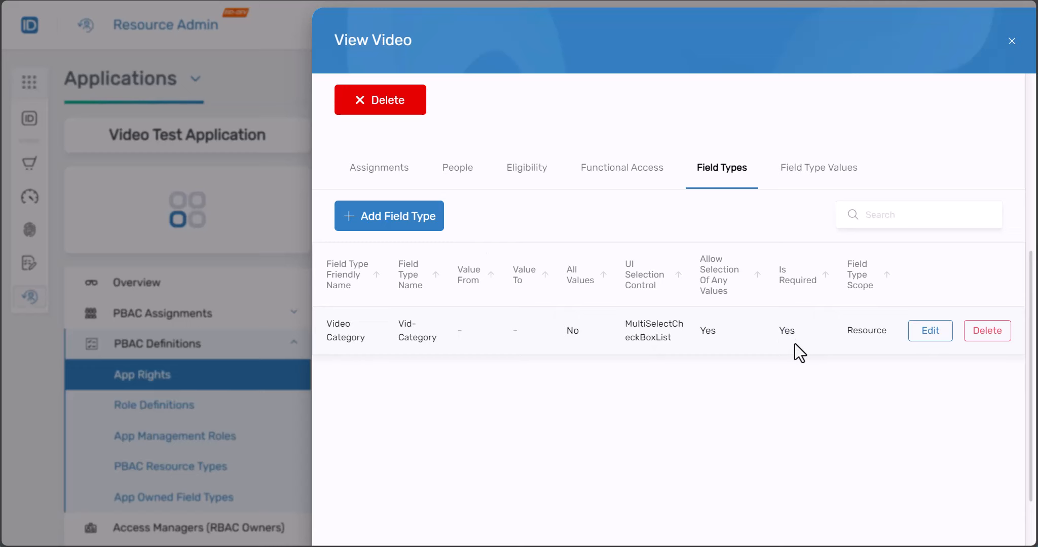
click(283, 100)
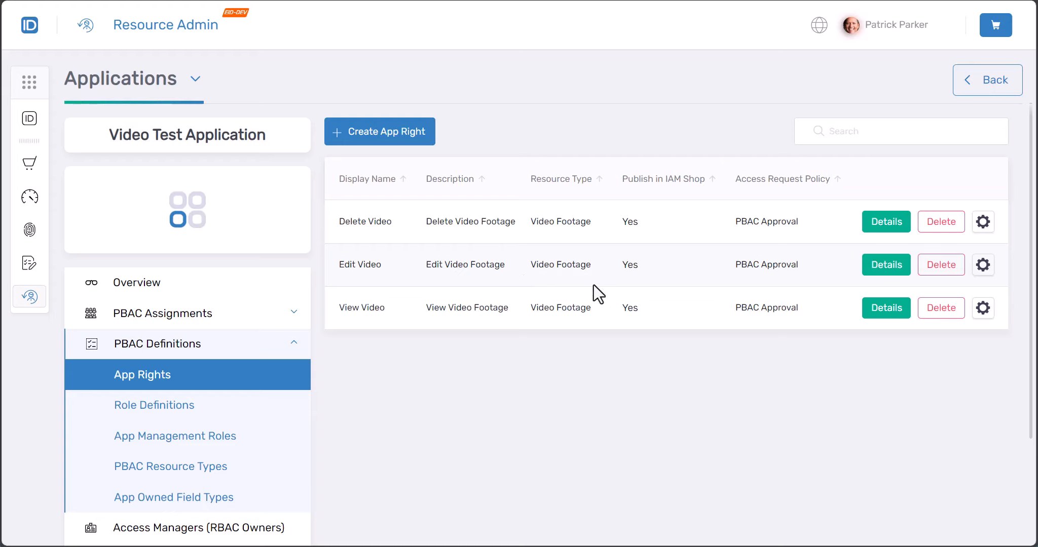
Inspect Edit Video's PBAC Approval policy in the list, then start creating a new app right
drag(733, 264, 803, 269)
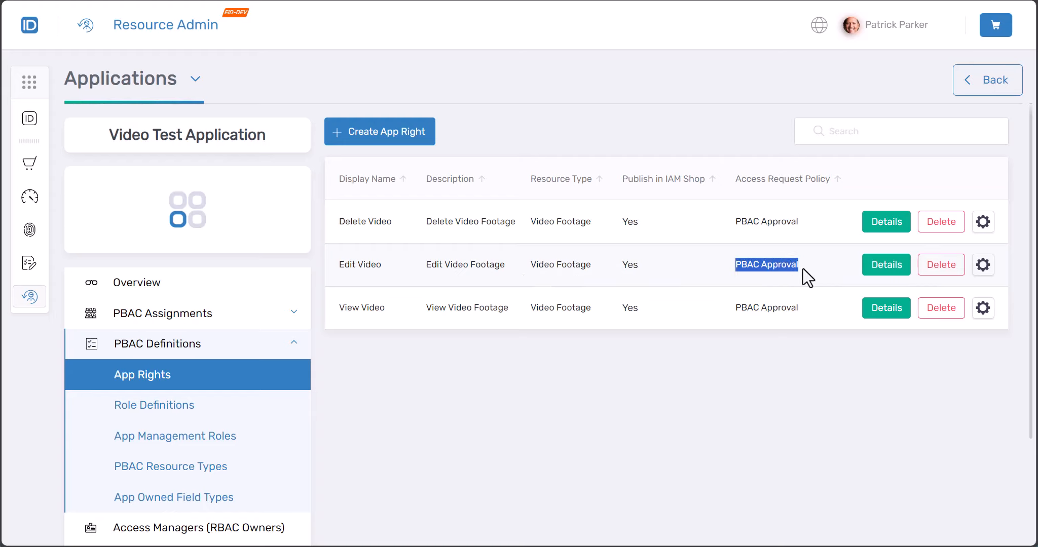
click(789, 269)
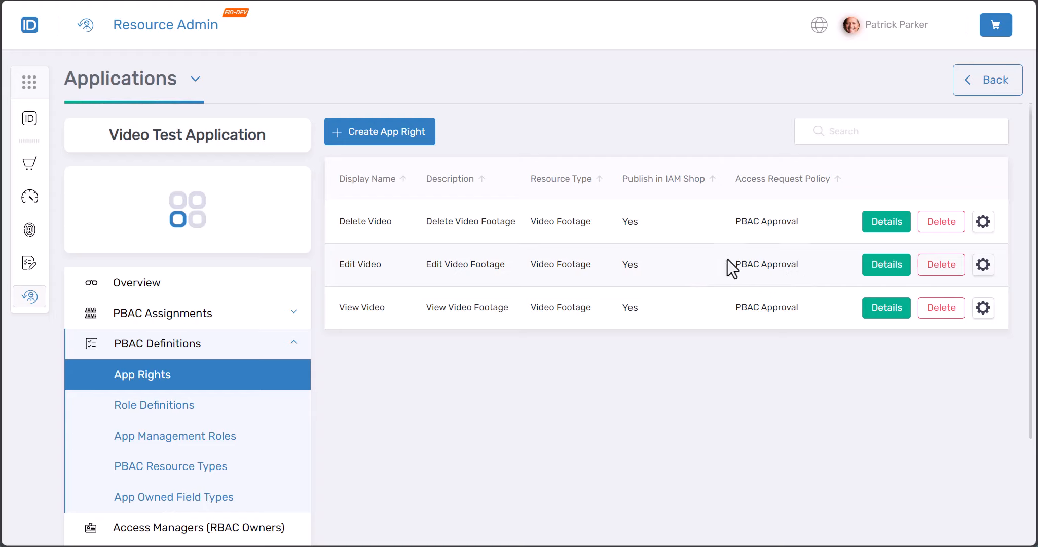
drag(732, 264, 810, 262)
click(785, 286)
click(399, 145)
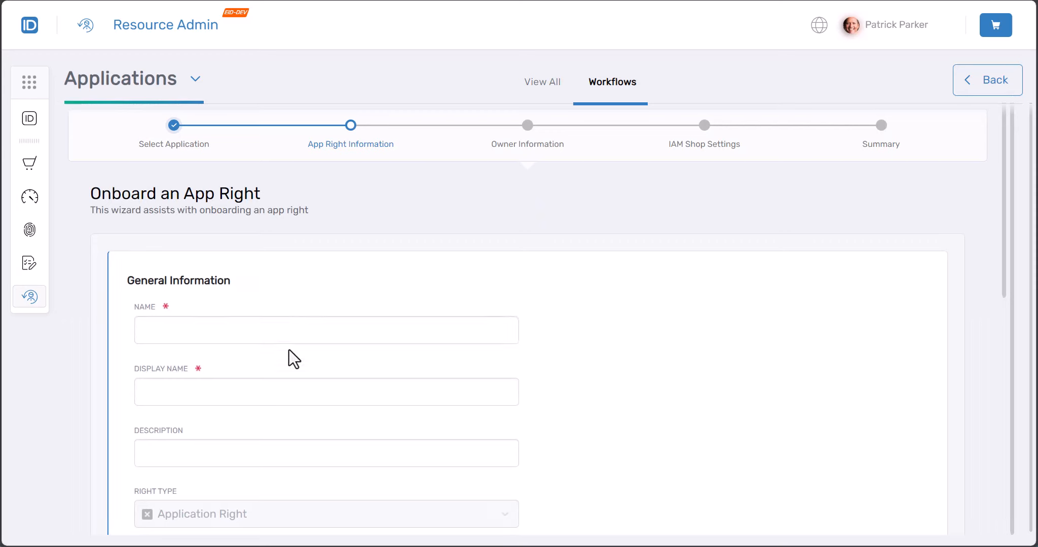
Enter Name 'Vid_Approve', Display Name 'Approval Right', and description 'Is the one approval right'
click(244, 332)
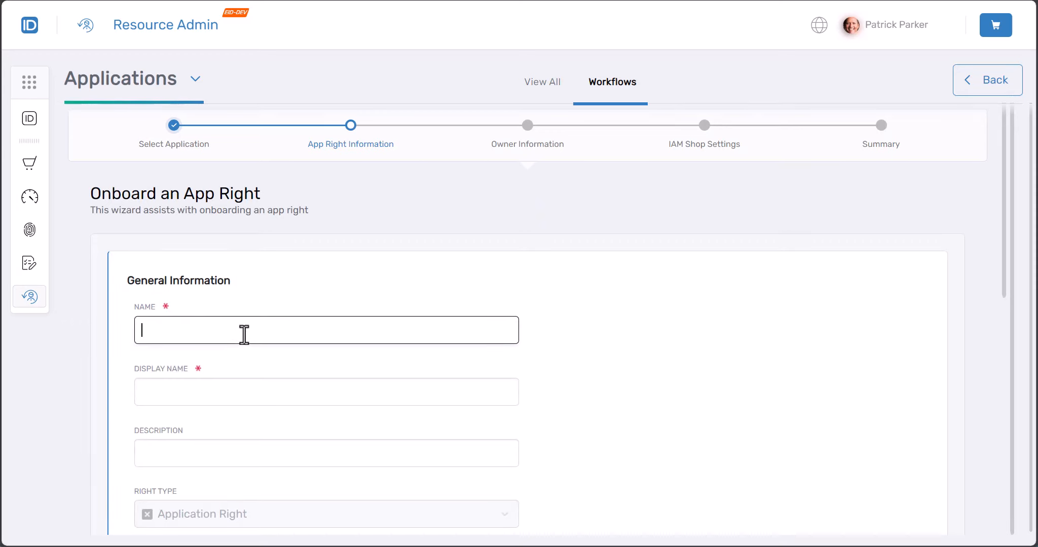
text(Vid_Approve)
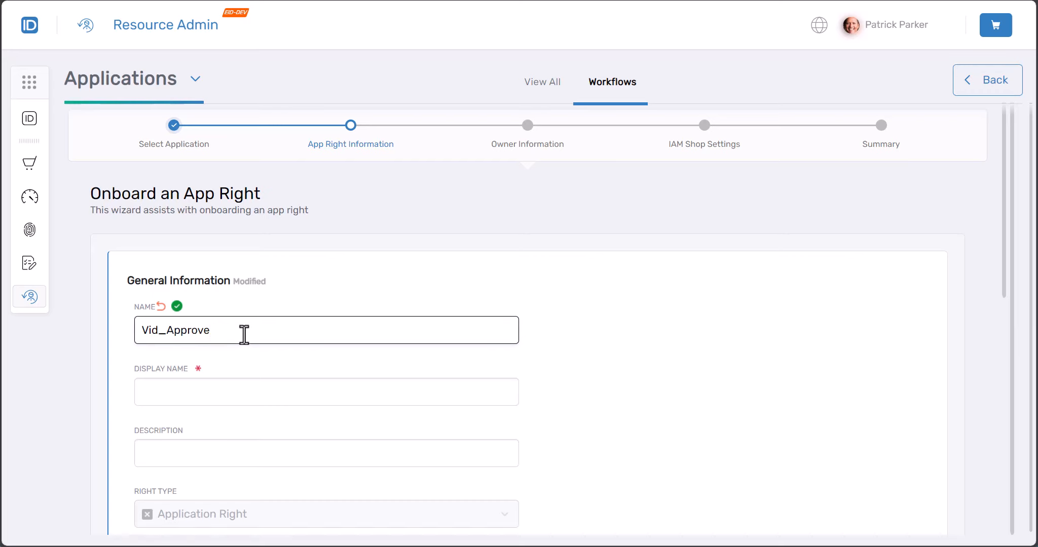
key(Tab)
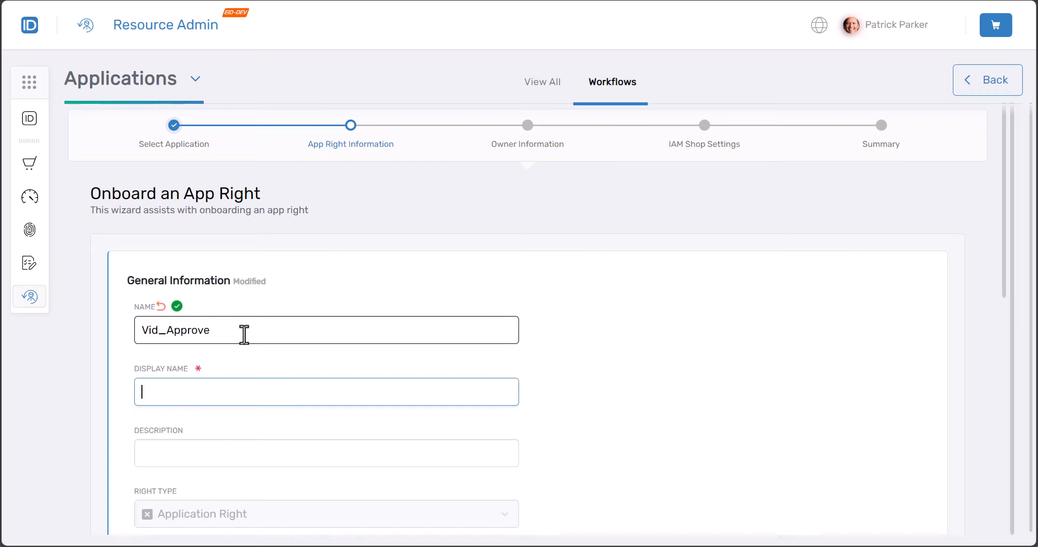
text(Approval Right)
key(Tab)
text(Is the one app)
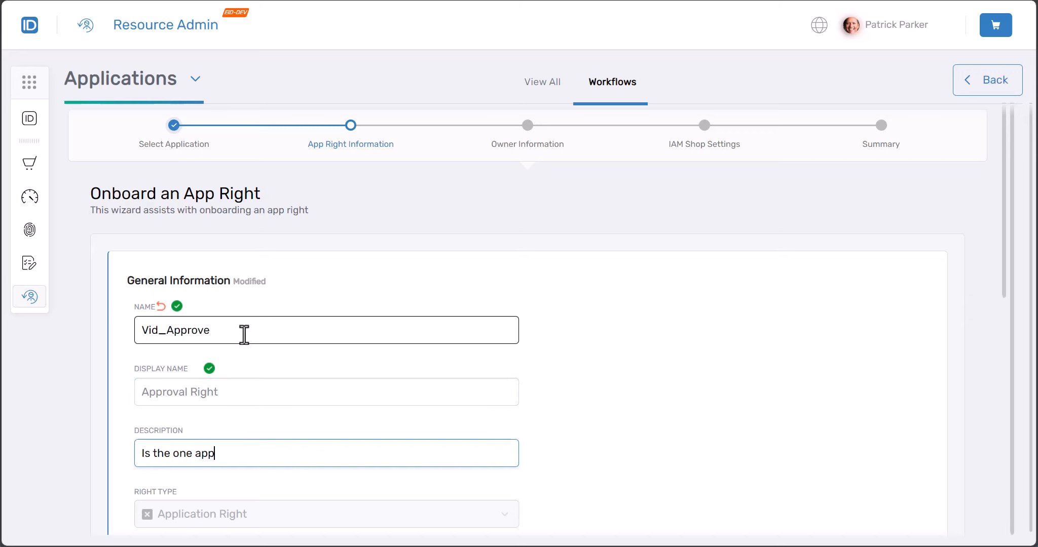
text(roval right)
scroll(244, 334, down, 1)
Choose Video Footage as the PBAC Resource Type and uncheck Allow Export
scroll(244, 334, down, 5)
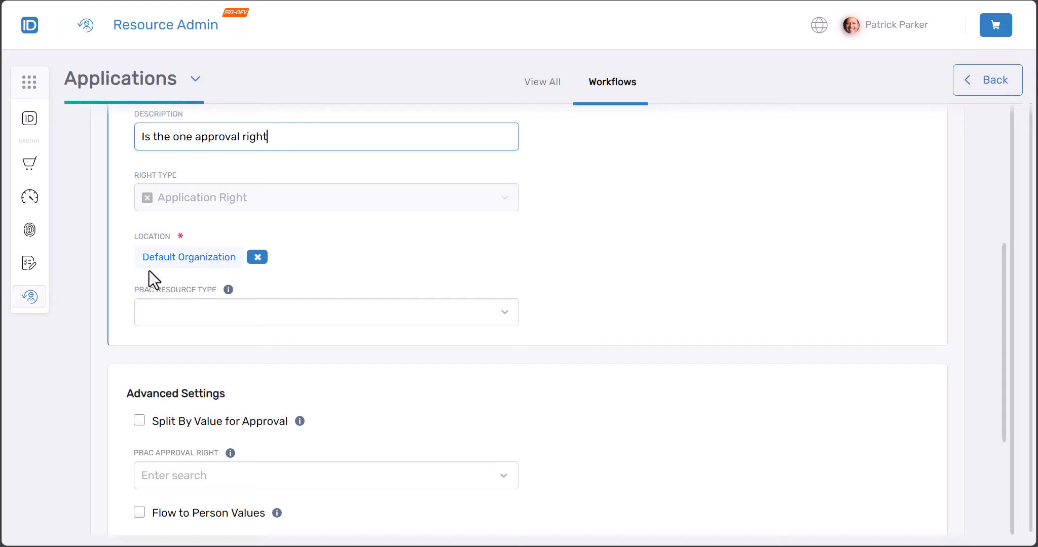
scroll(221, 310, down, 1)
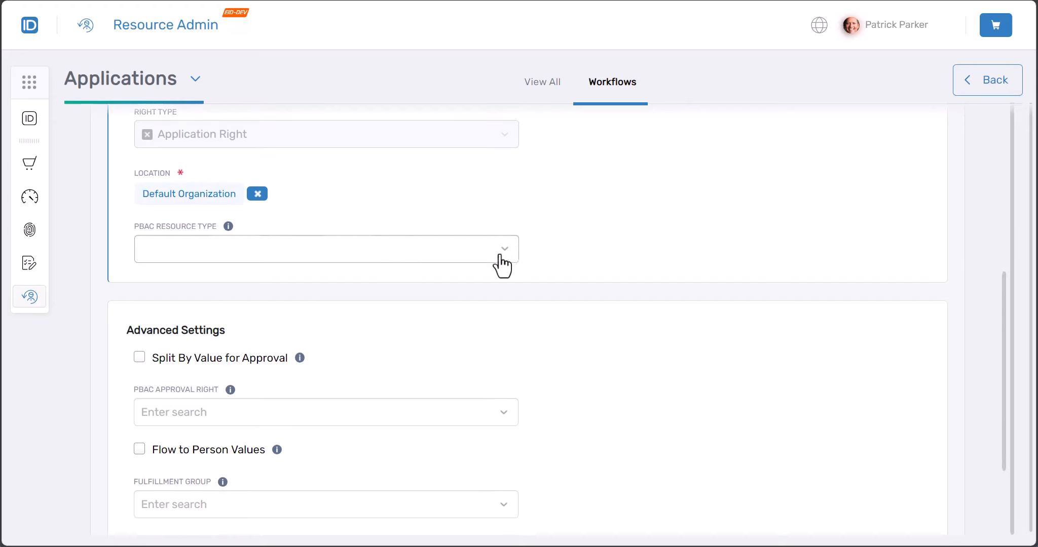
click(507, 257)
click(262, 292)
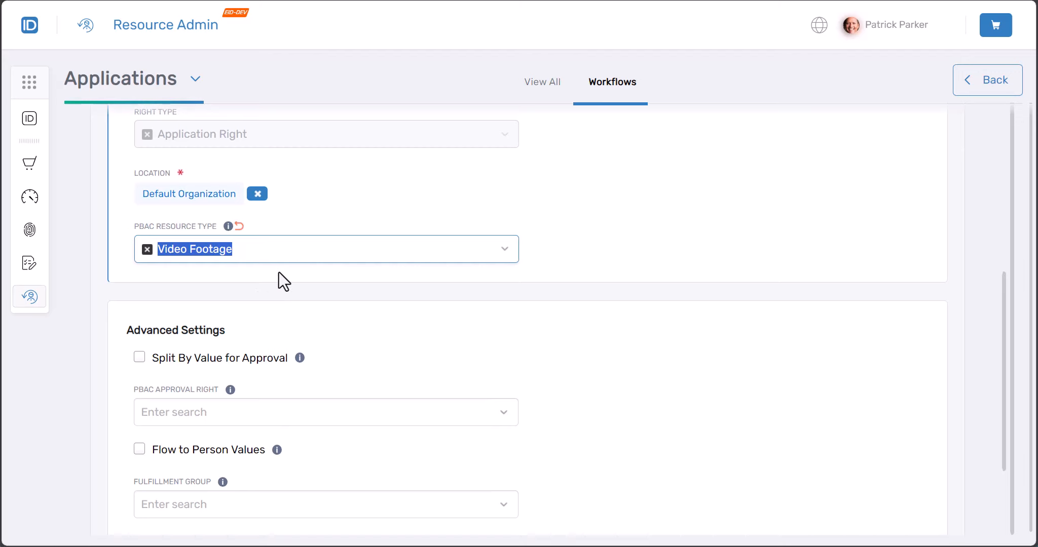
scroll(279, 285, down, 2)
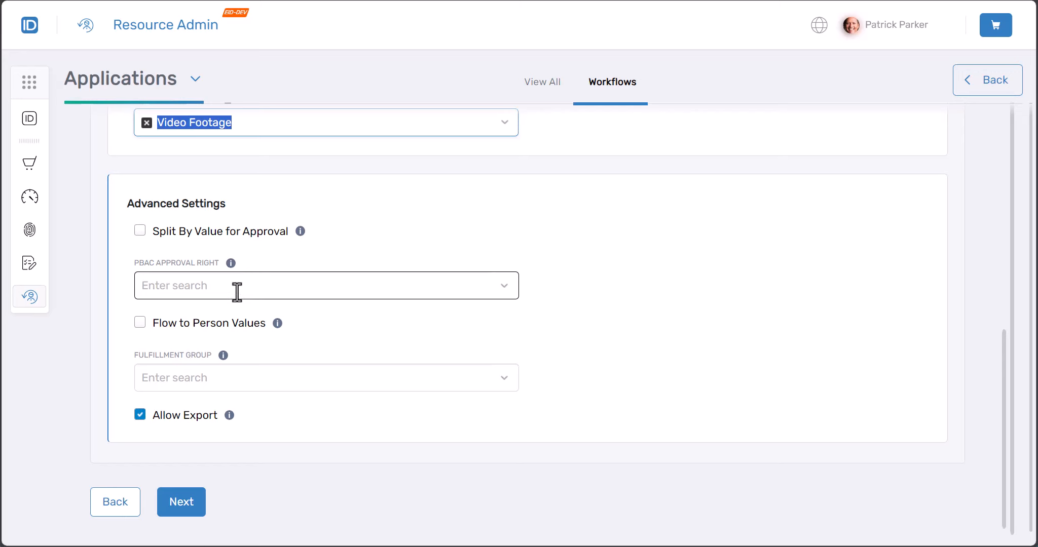
click(186, 282)
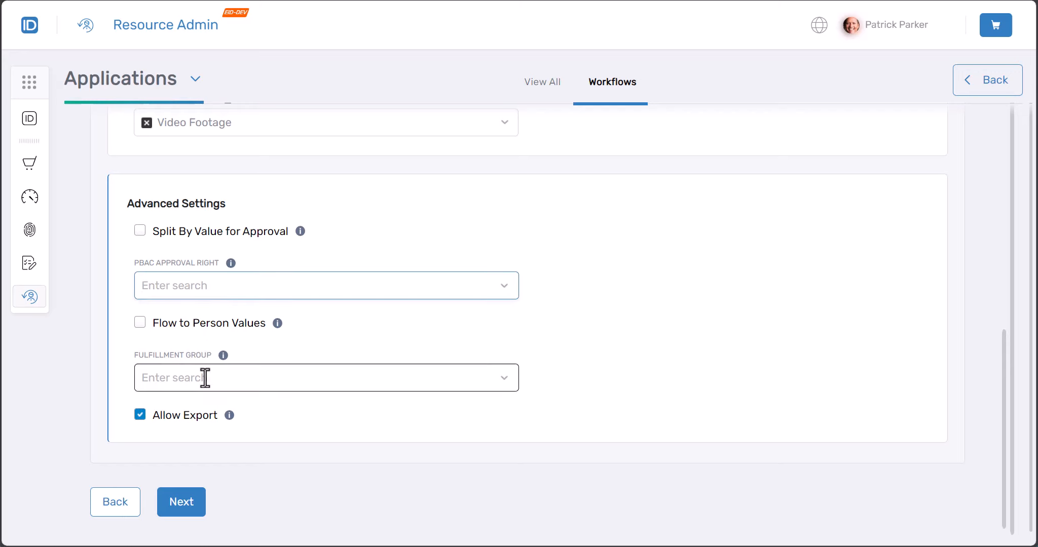
click(187, 421)
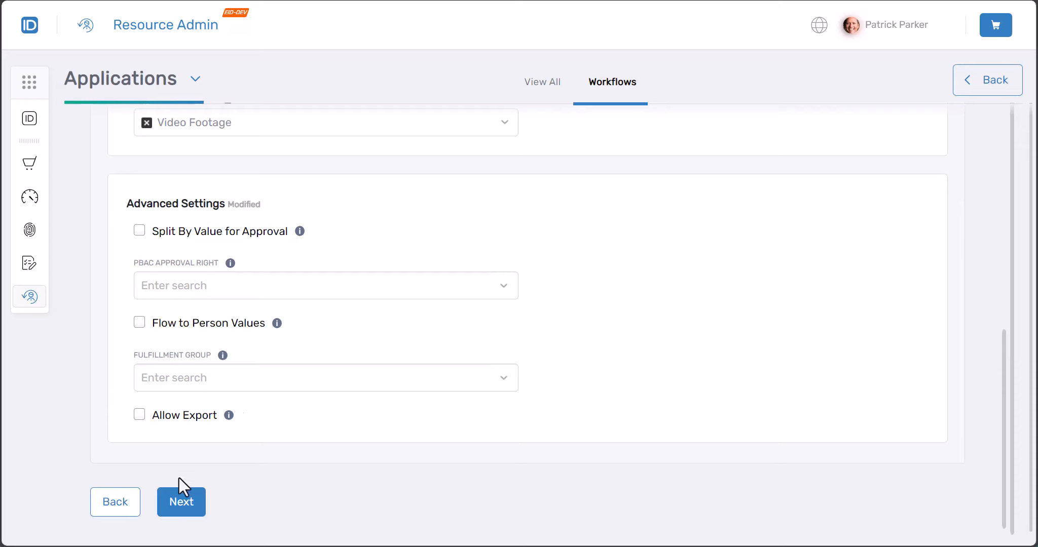
On the ownership step, search for a user and set them as Responsible Party
click(181, 505)
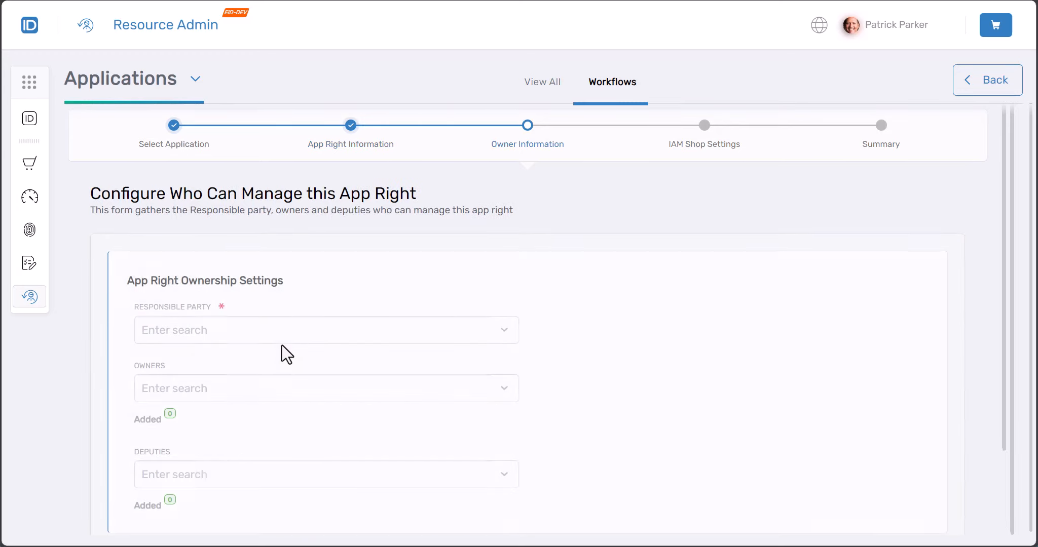
click(274, 330)
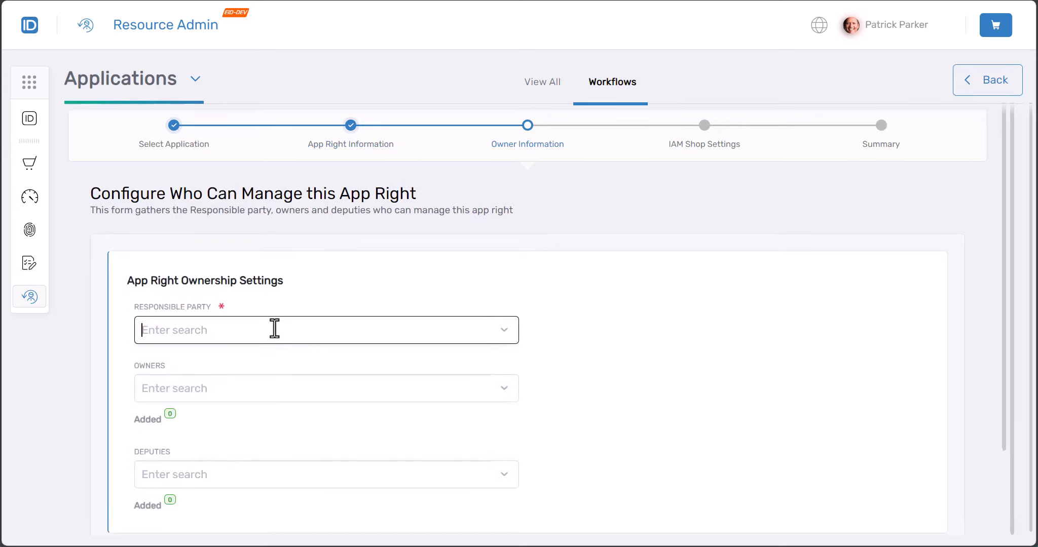
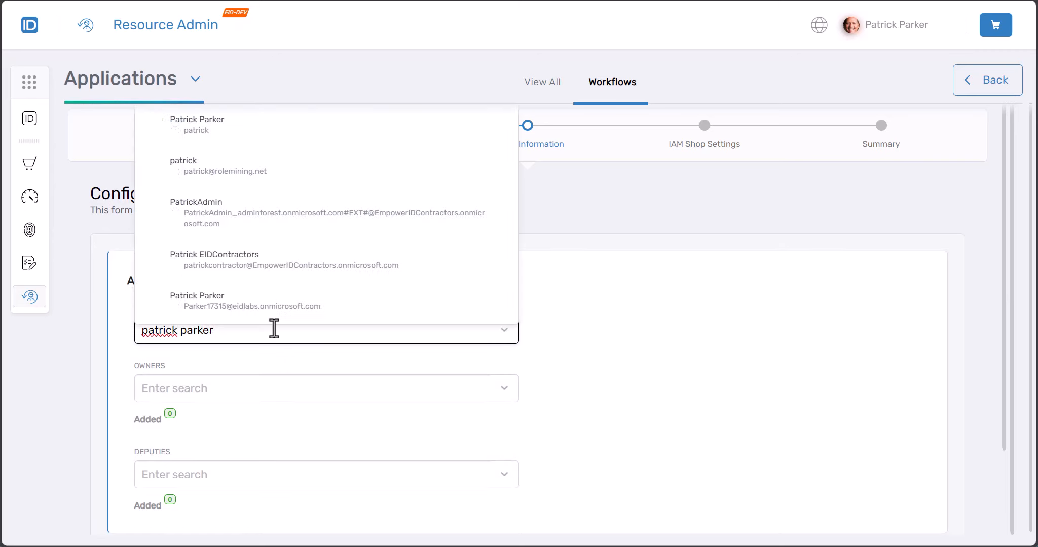
click(227, 131)
click(245, 386)
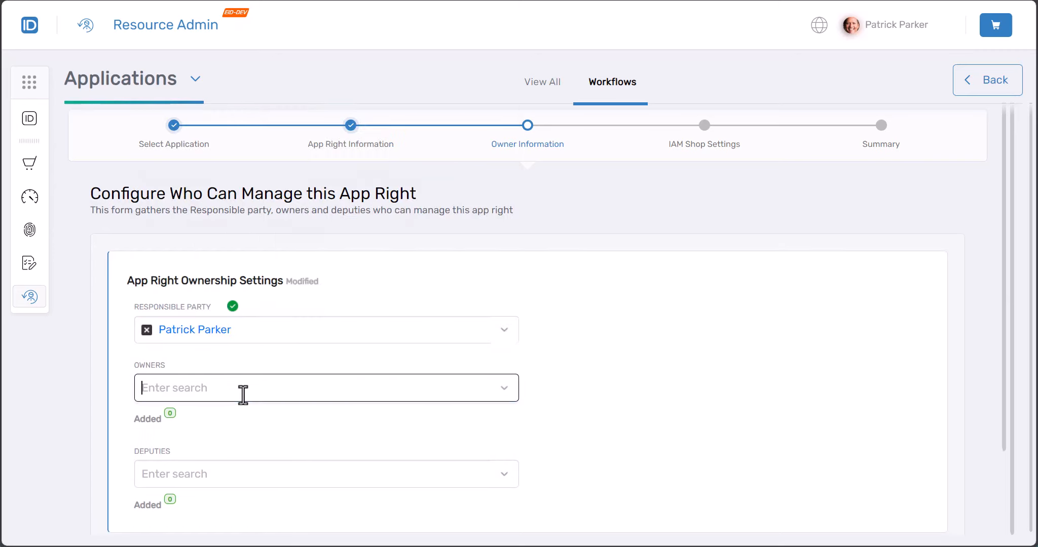
Add Application RBAC Owner and the same user as the app right's owners
text(application rb)
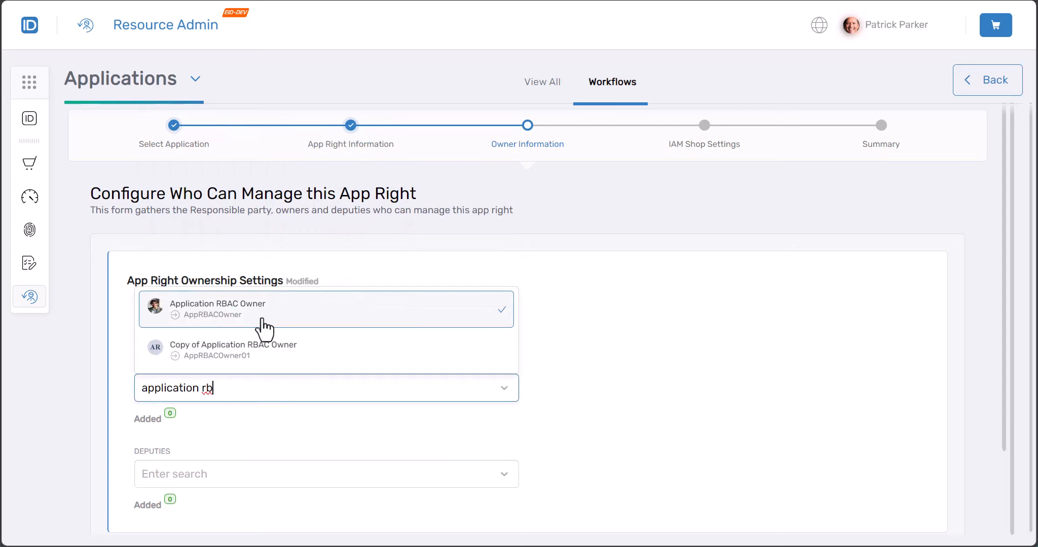
click(264, 329)
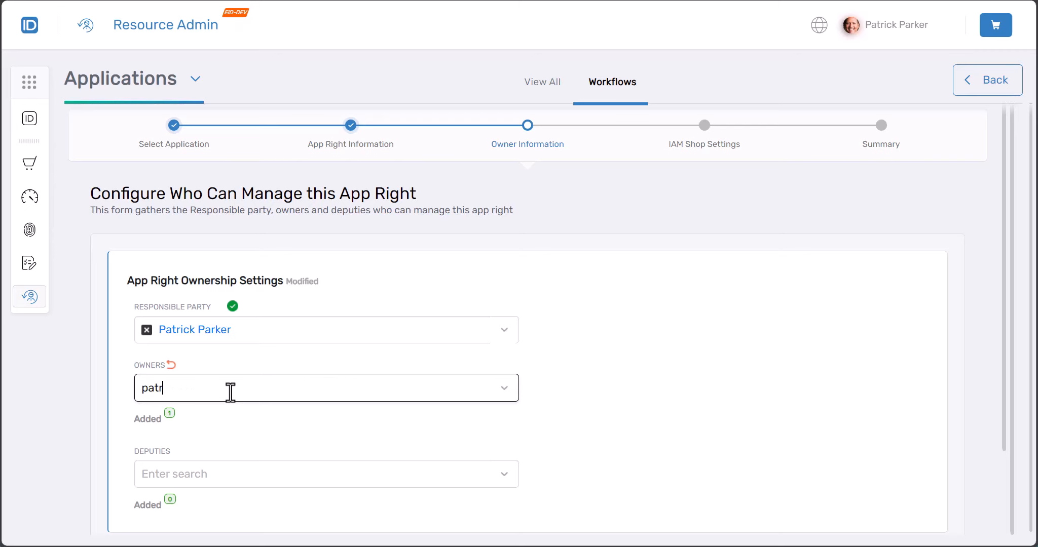
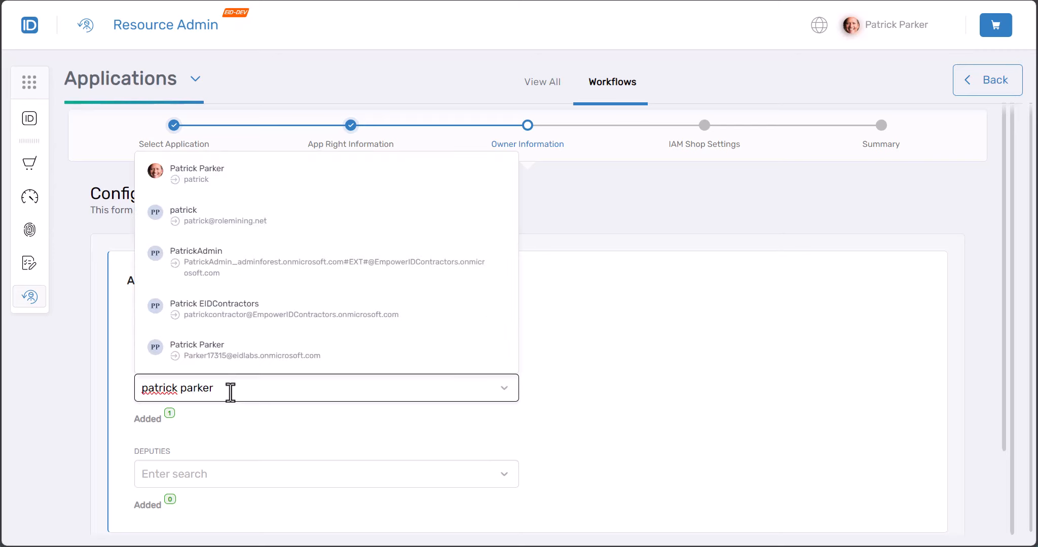
click(180, 206)
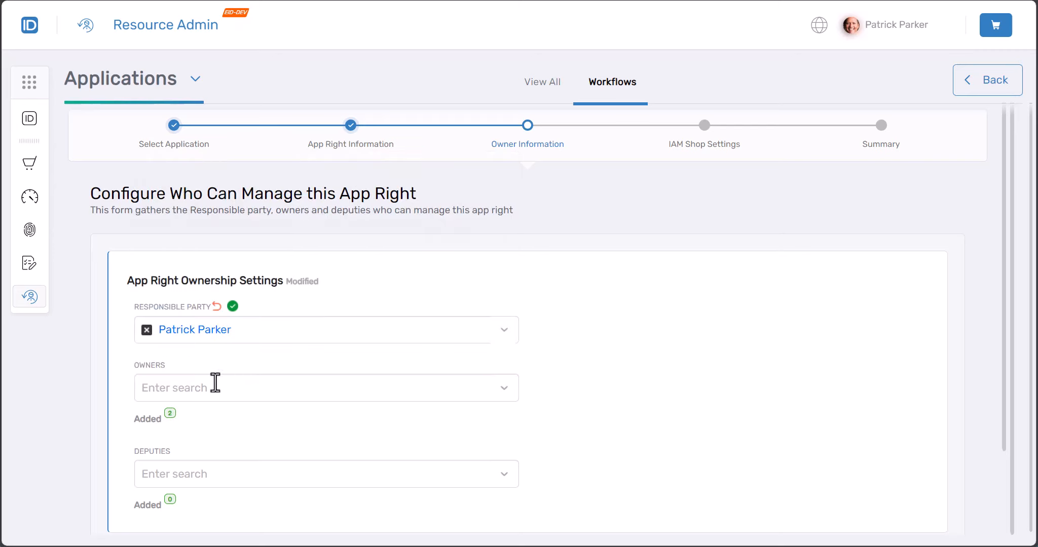
scroll(239, 412, down, 3)
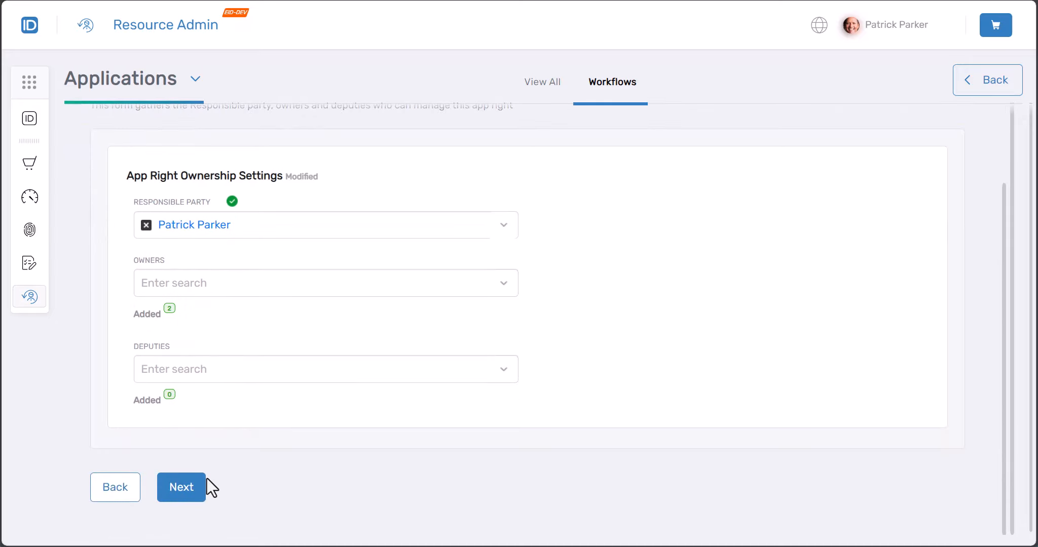
On the IAM Shop step, apply the Default Access Request Policy
click(194, 484)
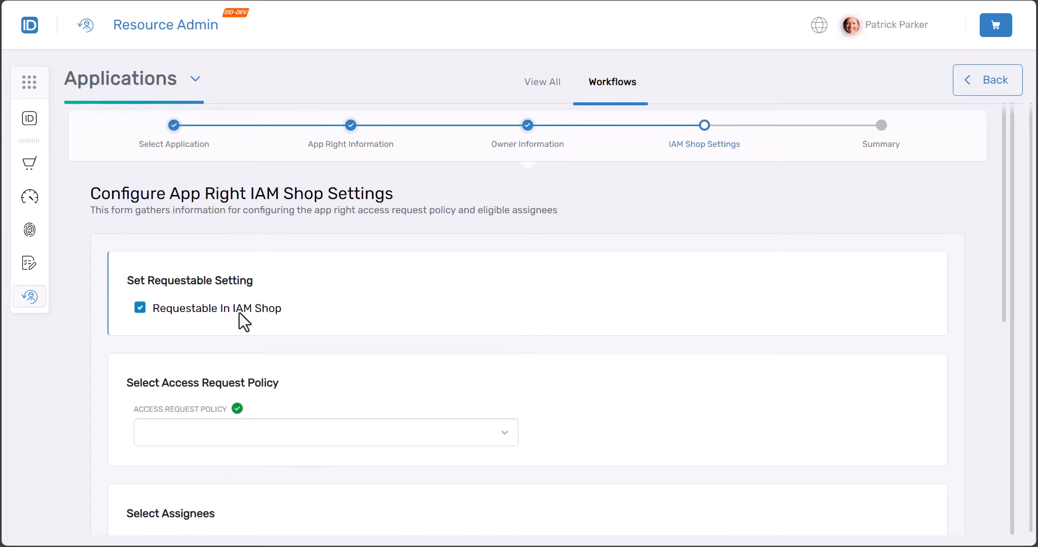
click(234, 435)
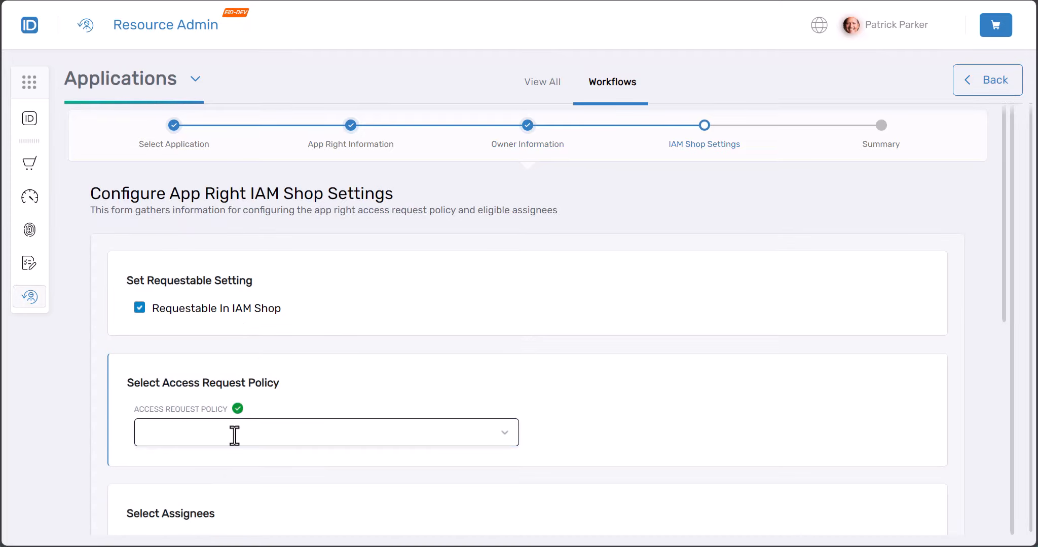
text(def)
click(232, 463)
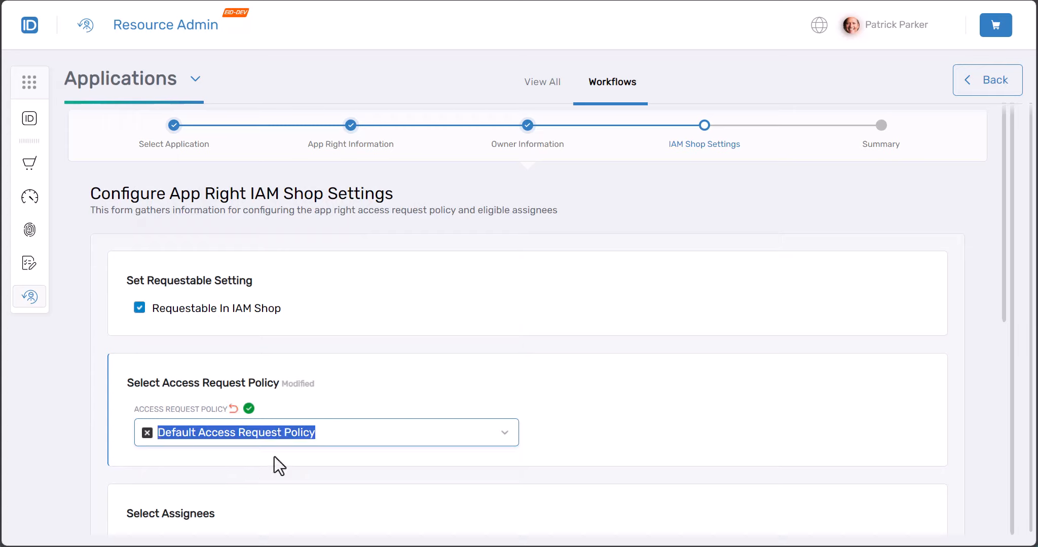
click(287, 472)
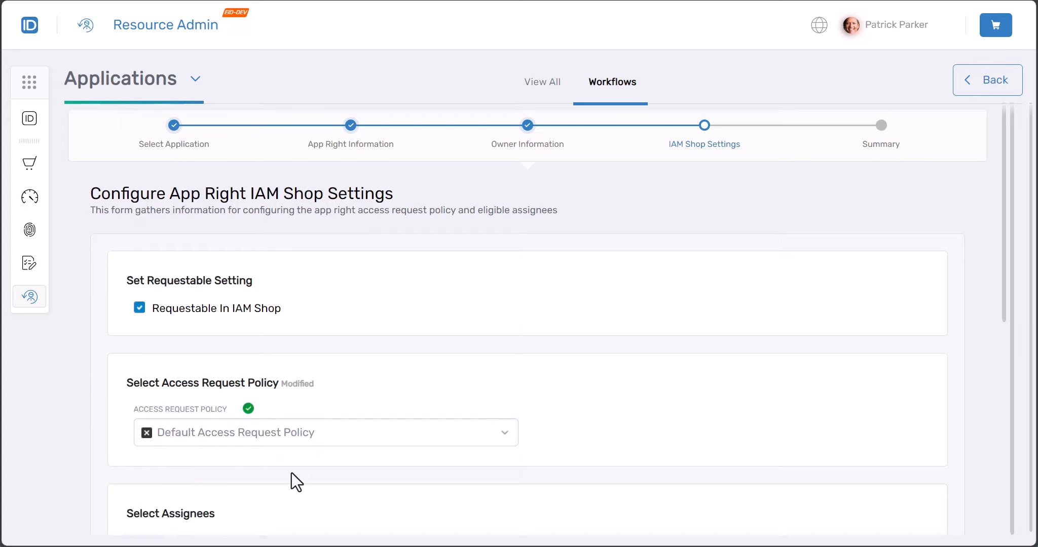
Add Management Role VIS-Person-Self as an eligible assignee
scroll(293, 471, down, 6)
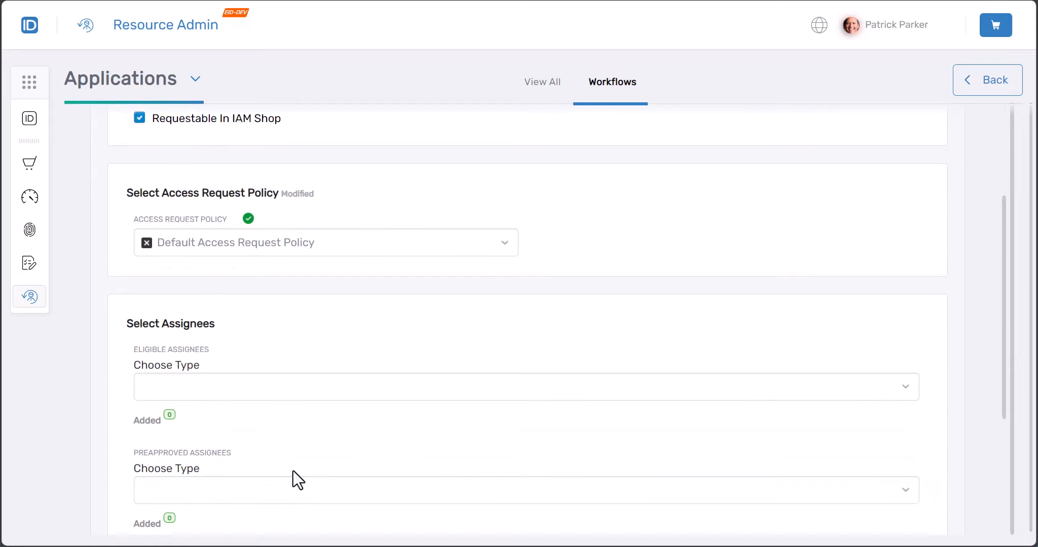
scroll(219, 396, down, 1)
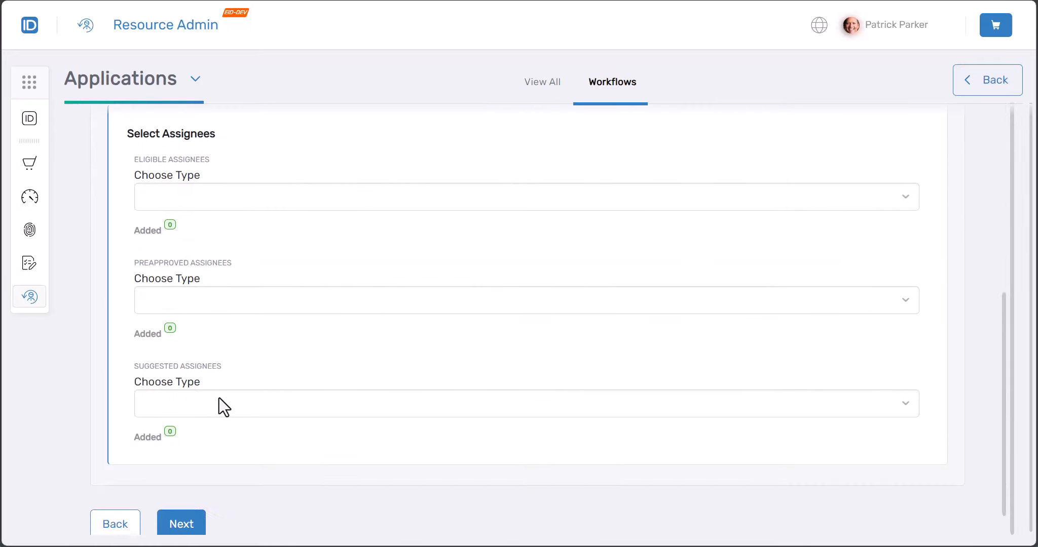
click(194, 198)
text(vis-mana)
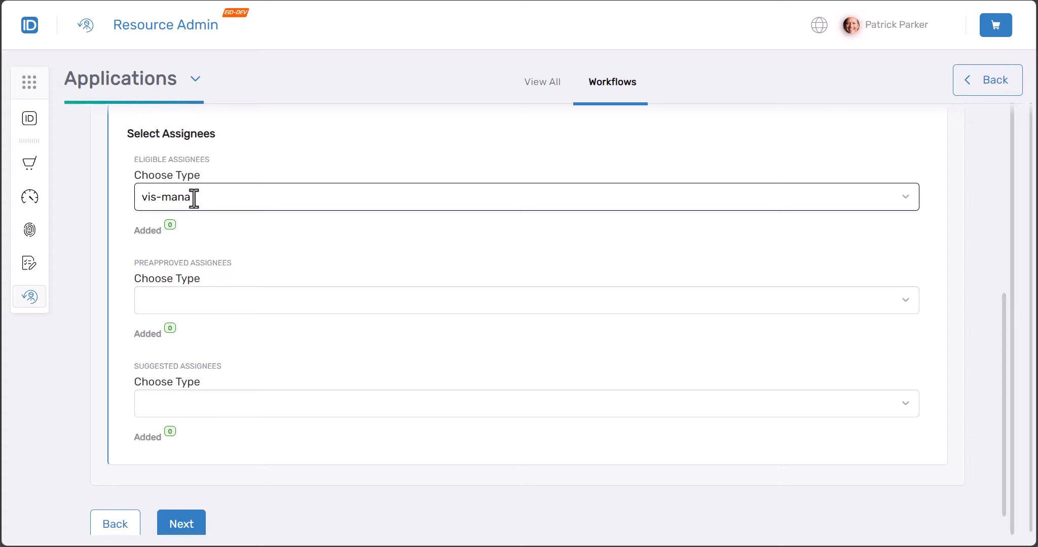
key(BackSpace)
key(BackSpace)
key(BackSpace)
key(BackSpace)
key(BackSpace)
key(BackSpace)
key(BackSpace)
key(BackSpace)
text(mana)
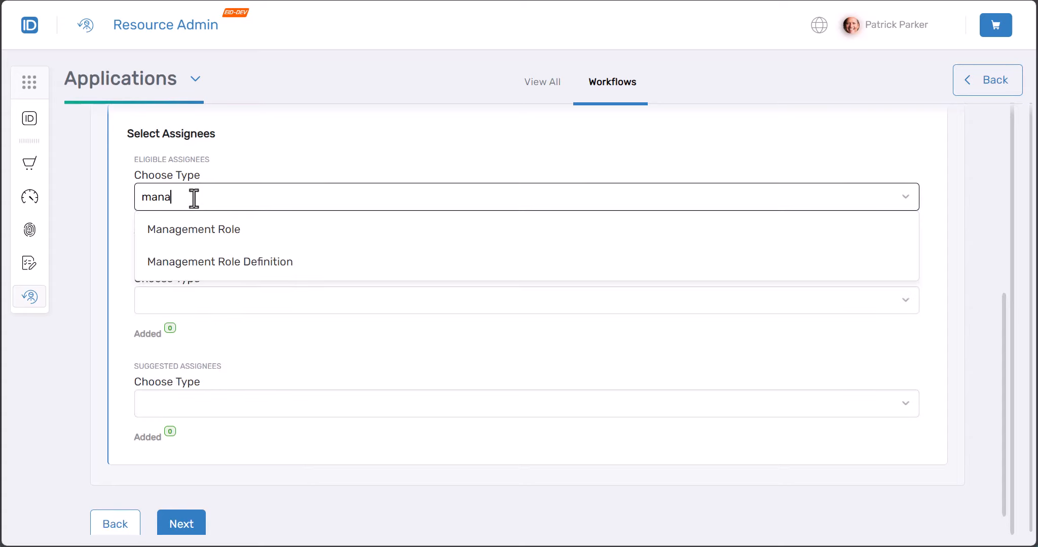
click(179, 232)
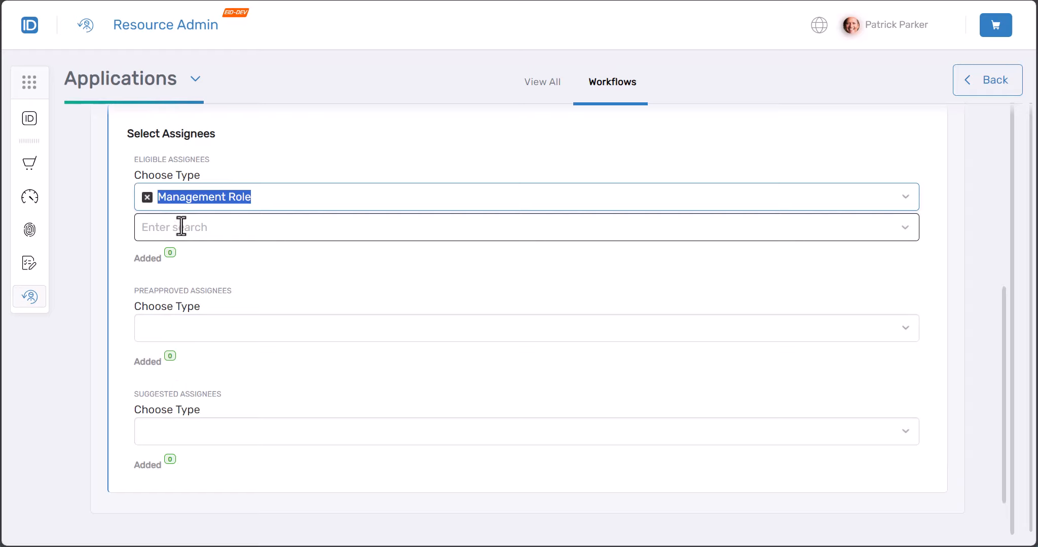
text(vis-mana)
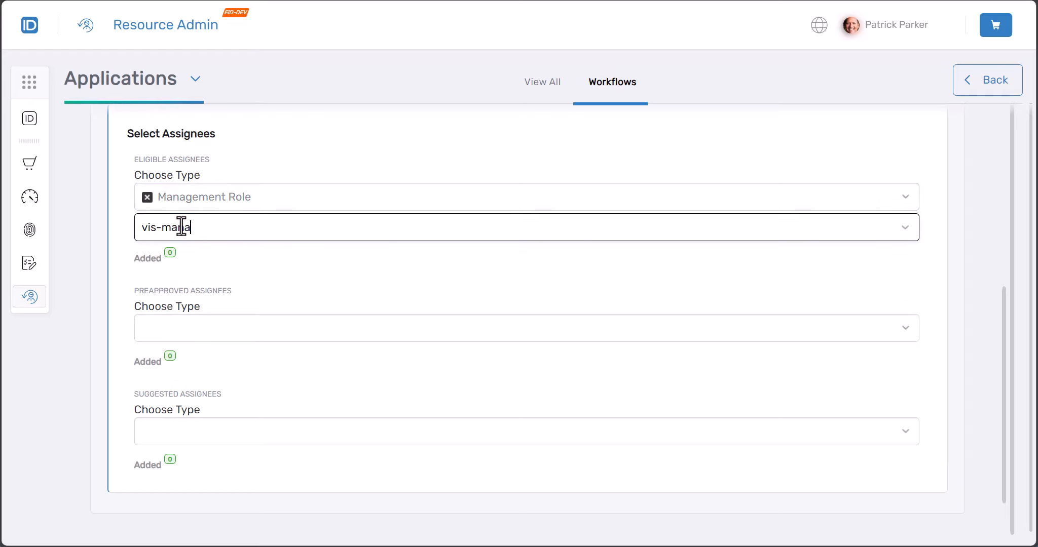
key(BackSpace)
key(BackSpace)
key(BackSpace)
key(BackSpace)
text(per)
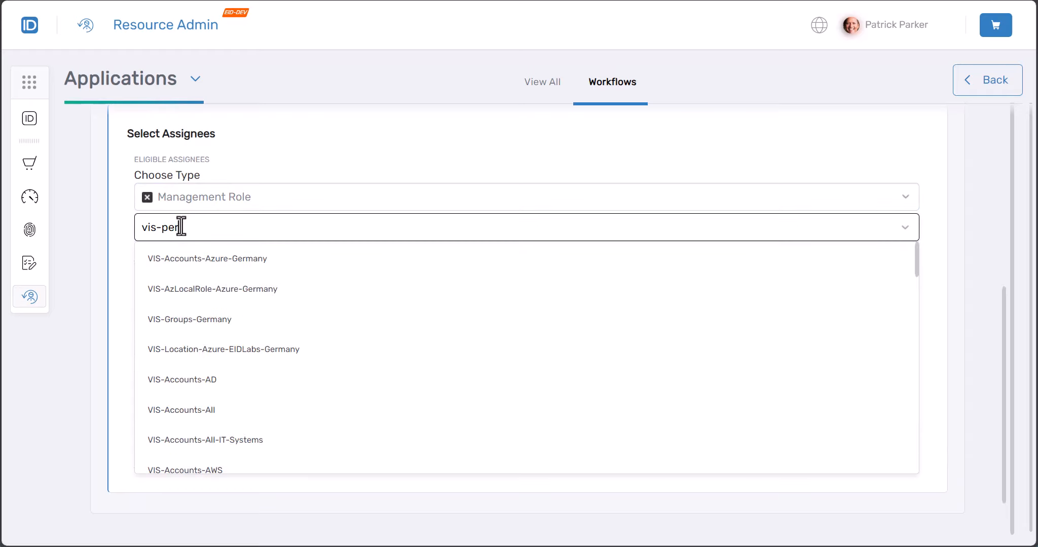
click(222, 416)
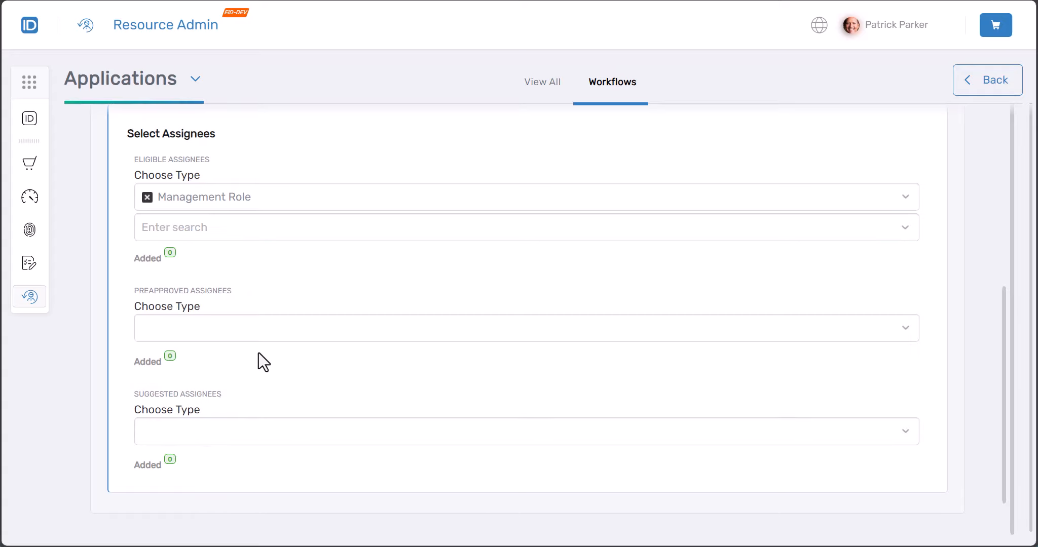
Uncheck Requestable In IAM Shop and continue to the Summary step
scroll(259, 353, up, 4)
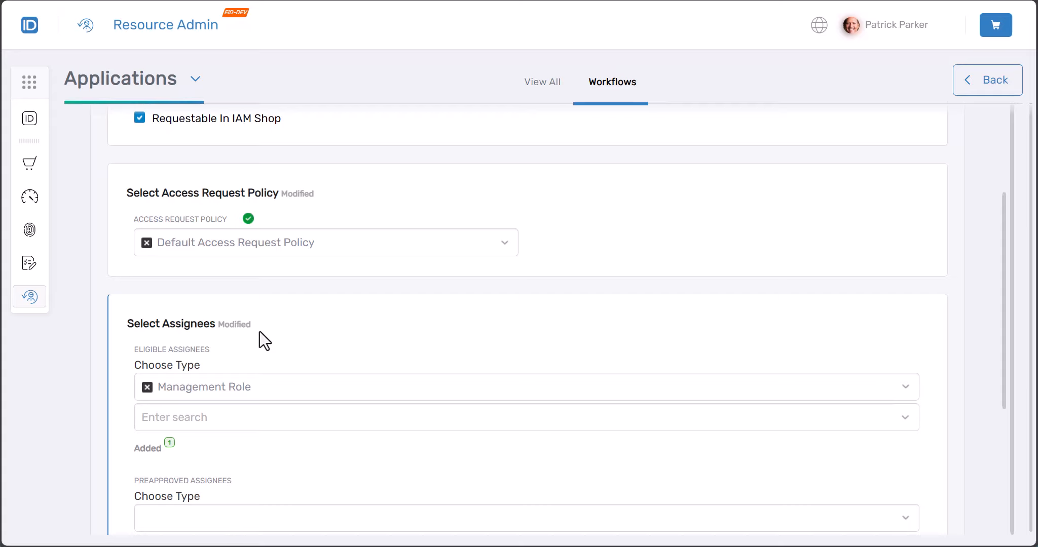
scroll(261, 331, up, 3)
scroll(261, 331, down, 8)
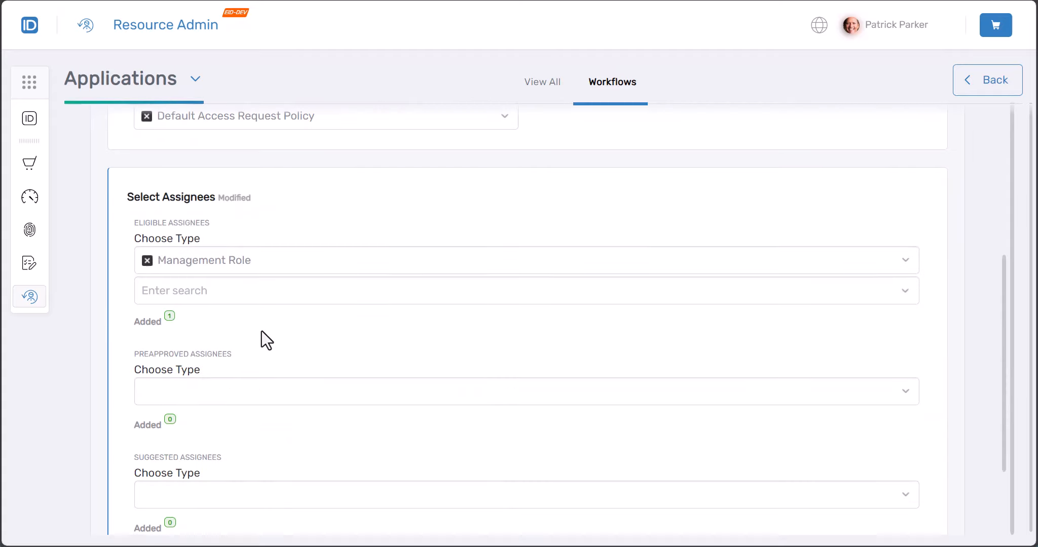
scroll(261, 331, up, 5)
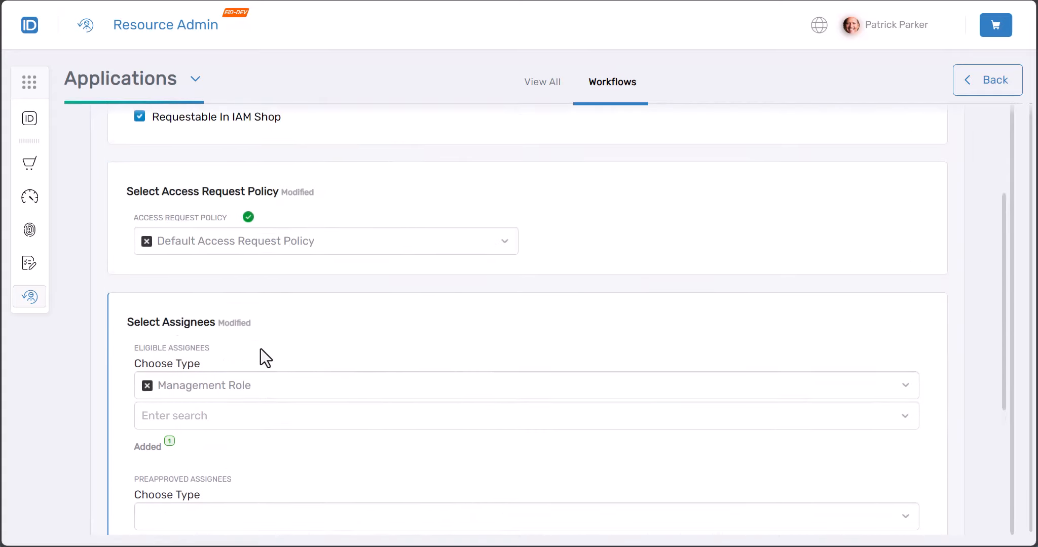
scroll(274, 364, up, 3)
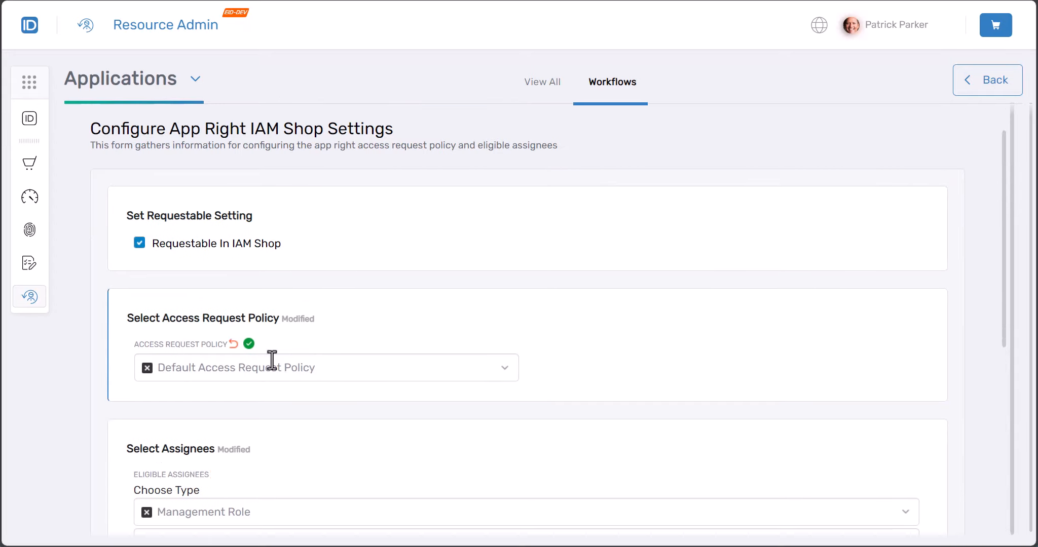
click(138, 245)
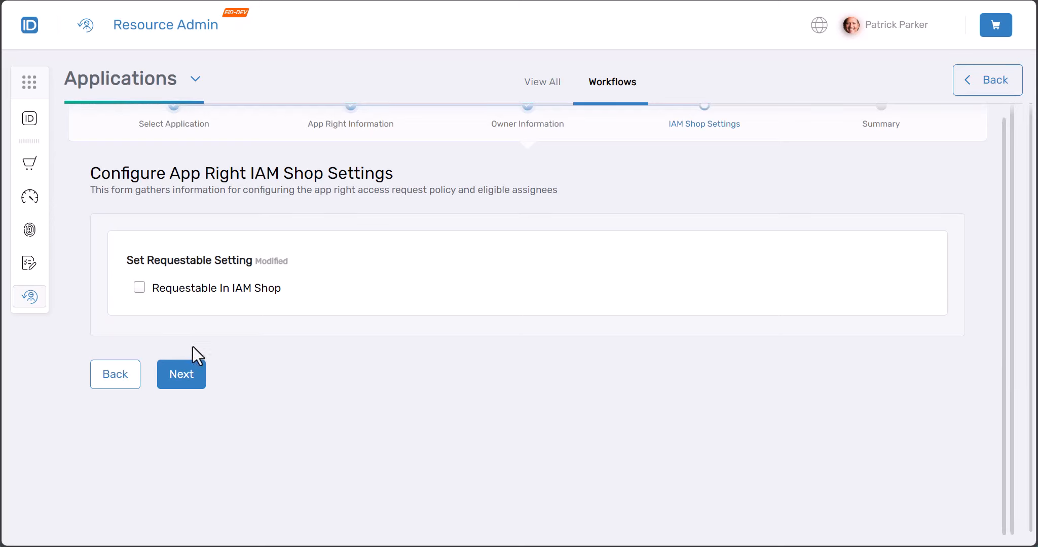
click(184, 381)
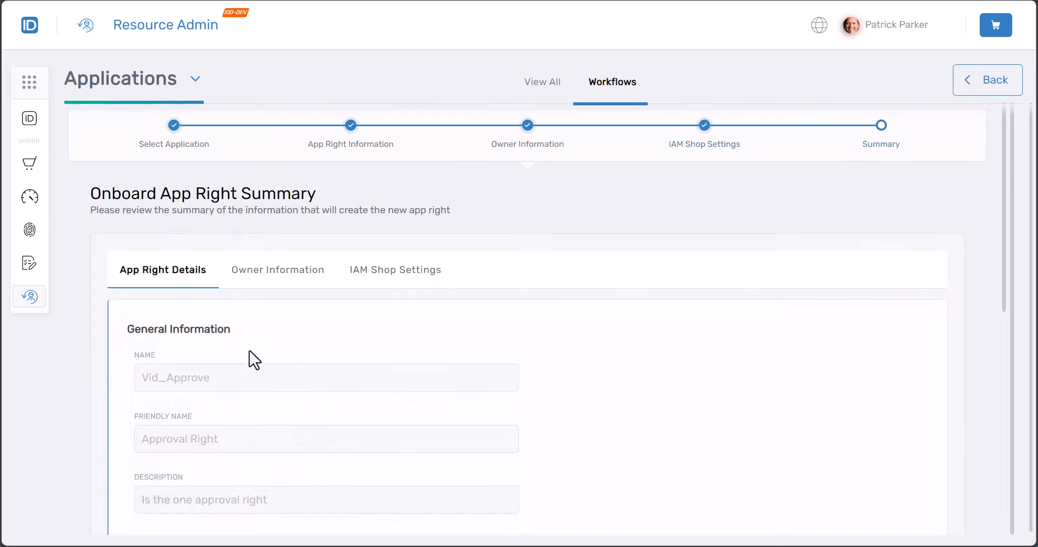
scroll(250, 357, down, 10)
Submit the Vid_Approve onboarding summary to create Approval Right
click(199, 489)
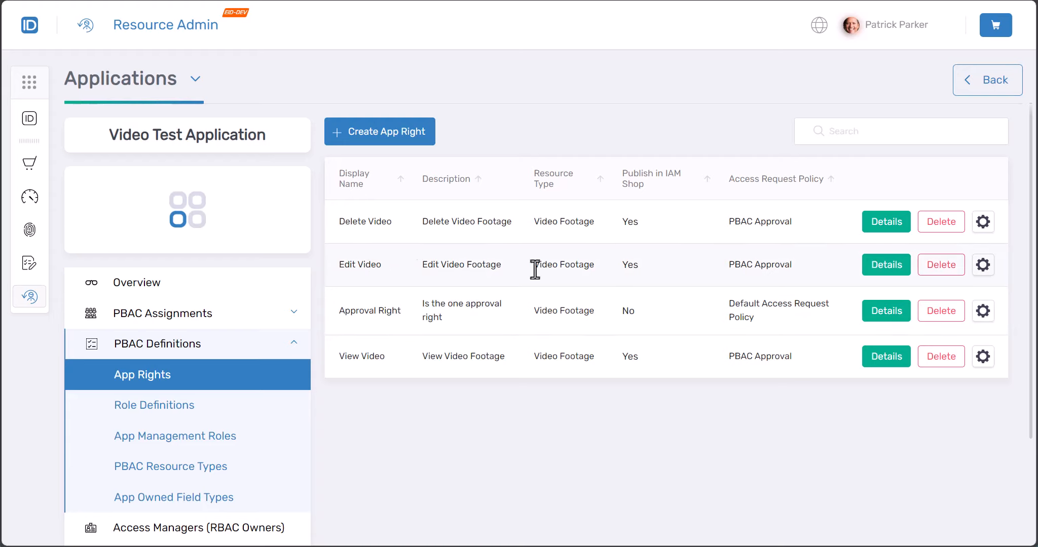
Pick Manage Local Right > Edit Settings for Right on Edit Video and reach the Action Form
click(983, 264)
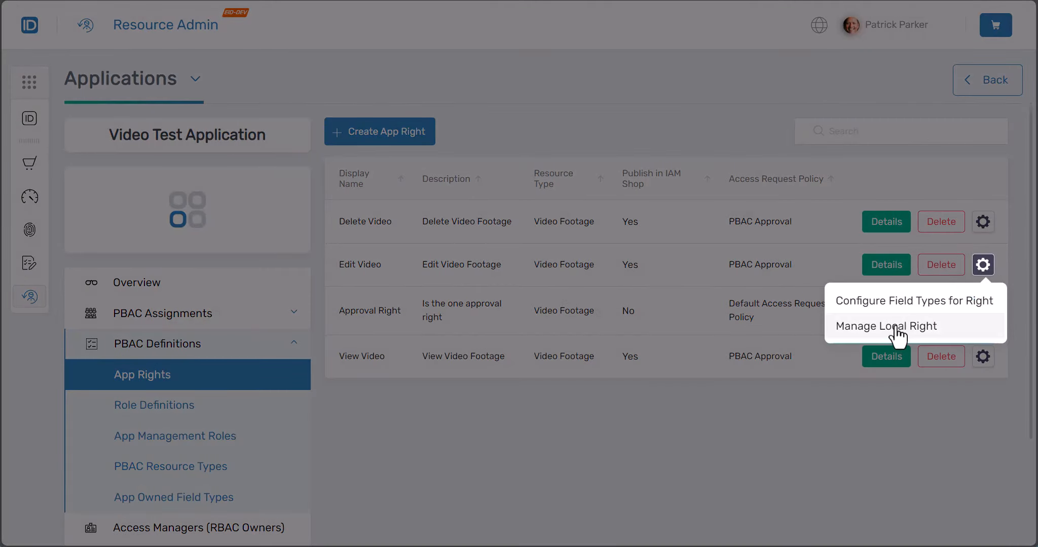
click(900, 329)
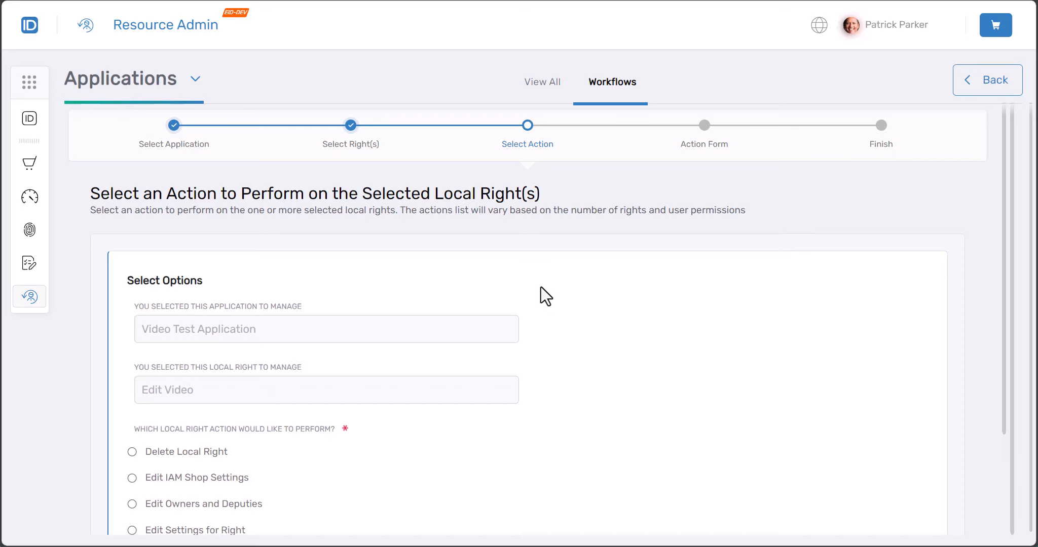
scroll(169, 384, down, 3)
click(167, 400)
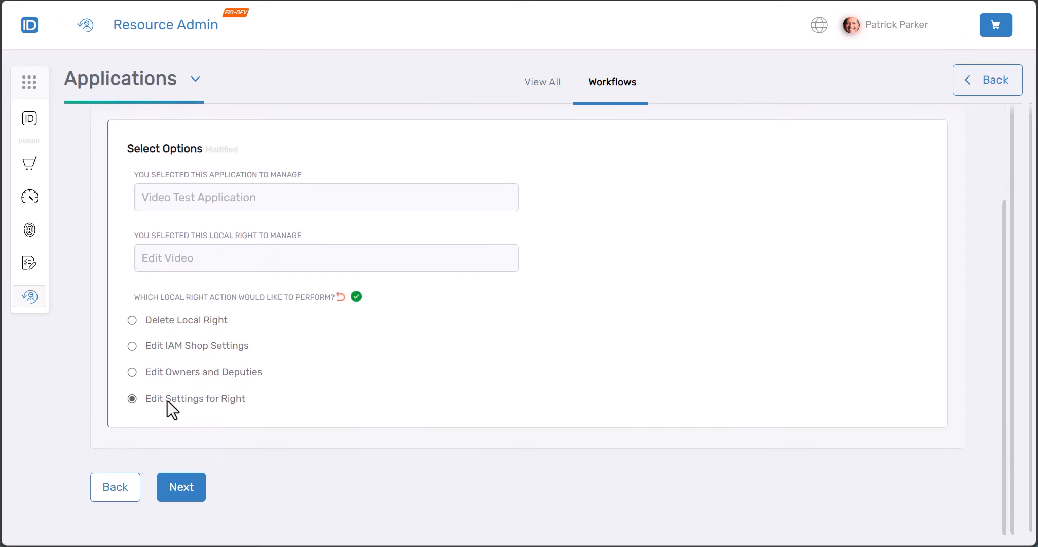
click(199, 494)
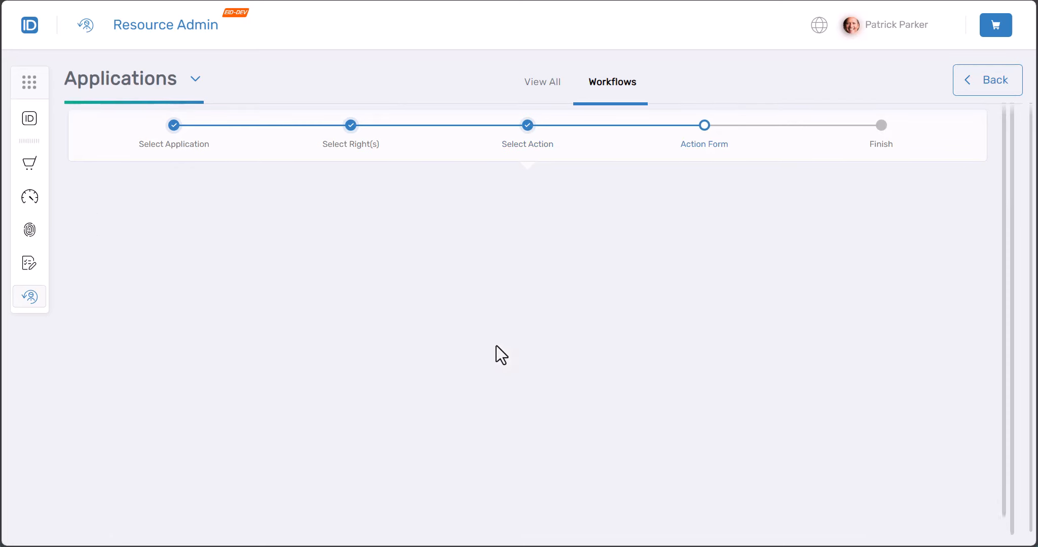
Search 'vid' in PBAC Approval Right, select Approval Right, and apply the edited settings
scroll(496, 345, down, 9)
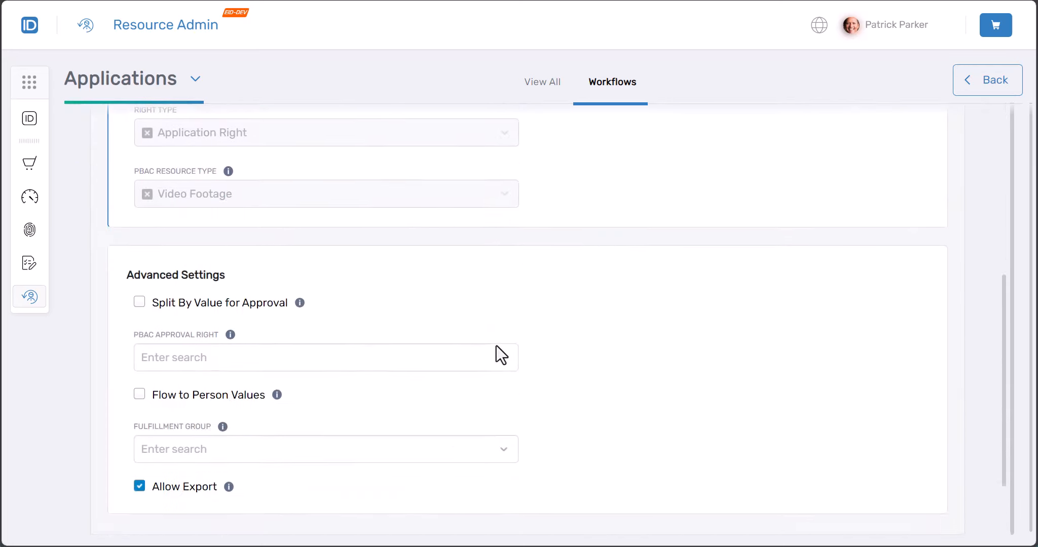
click(175, 275)
text(vid)
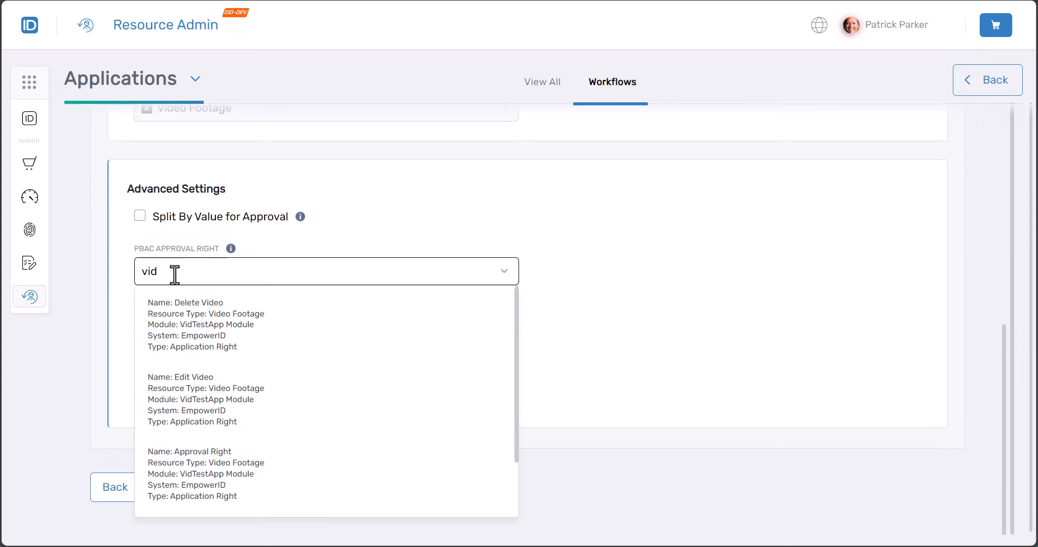
scroll(225, 348, down, 2)
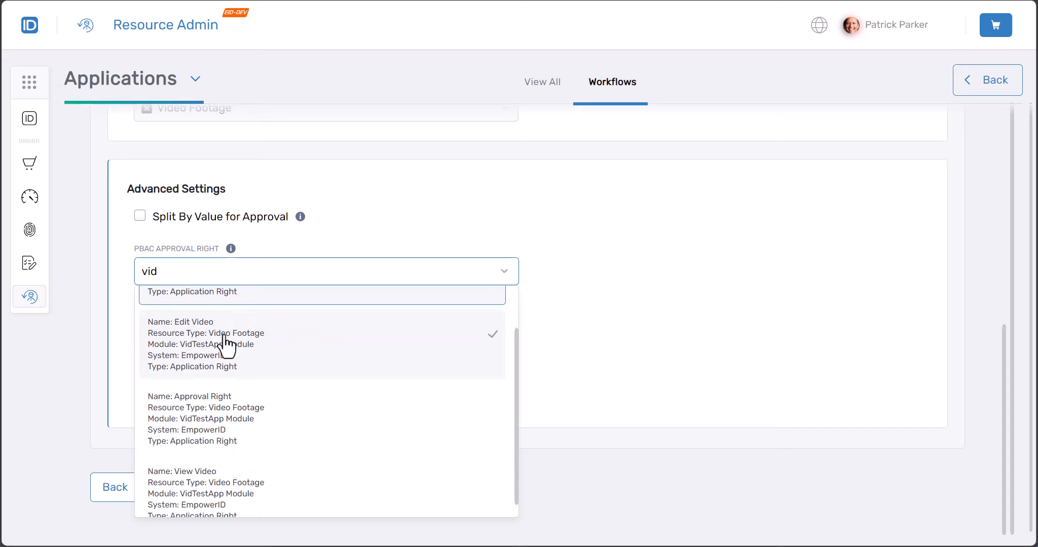
click(219, 413)
scroll(248, 331, up, 5)
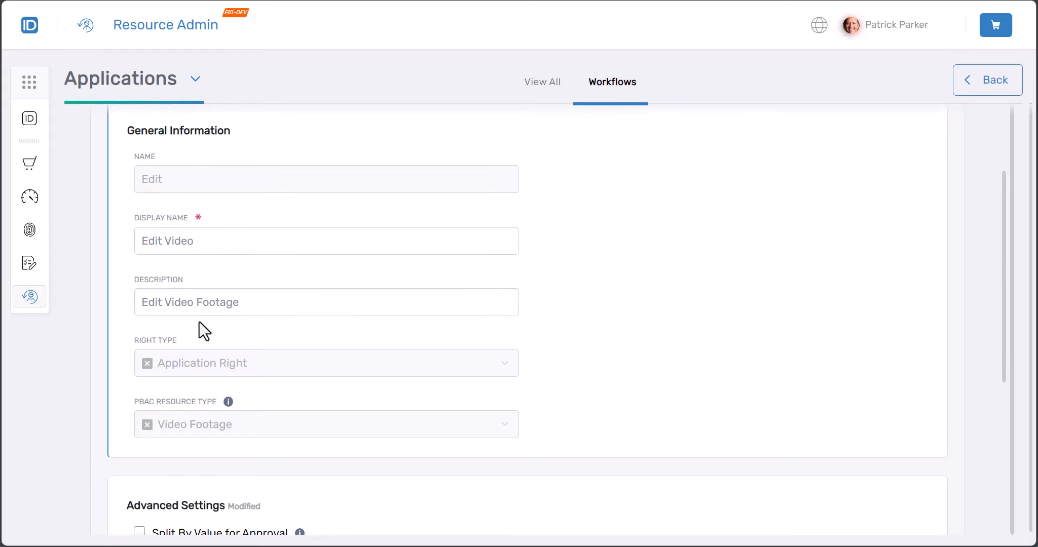
scroll(199, 322, down, 5)
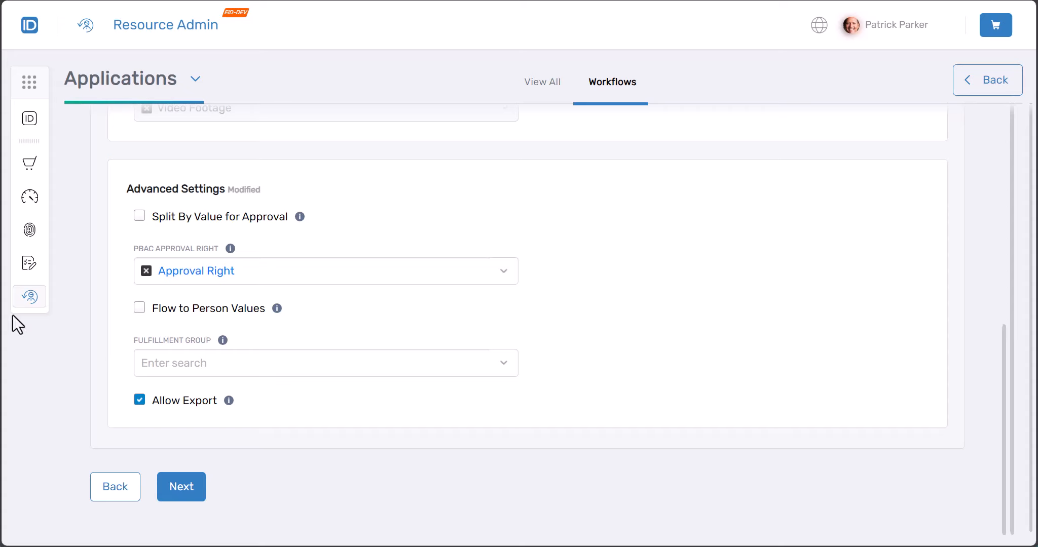
click(182, 488)
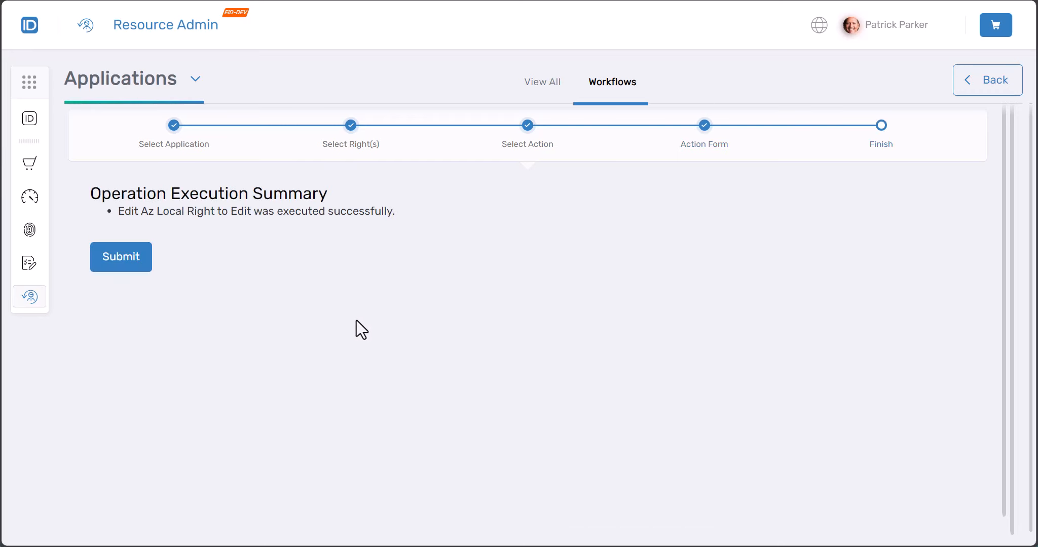
Pass the success summary, choose to finish the workflow, and submit
click(128, 262)
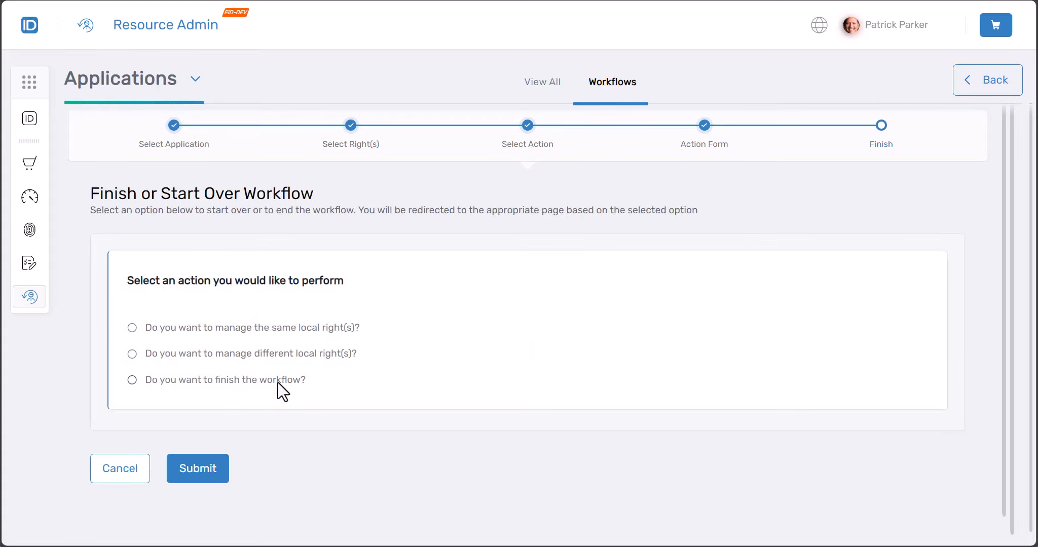
click(277, 382)
click(212, 472)
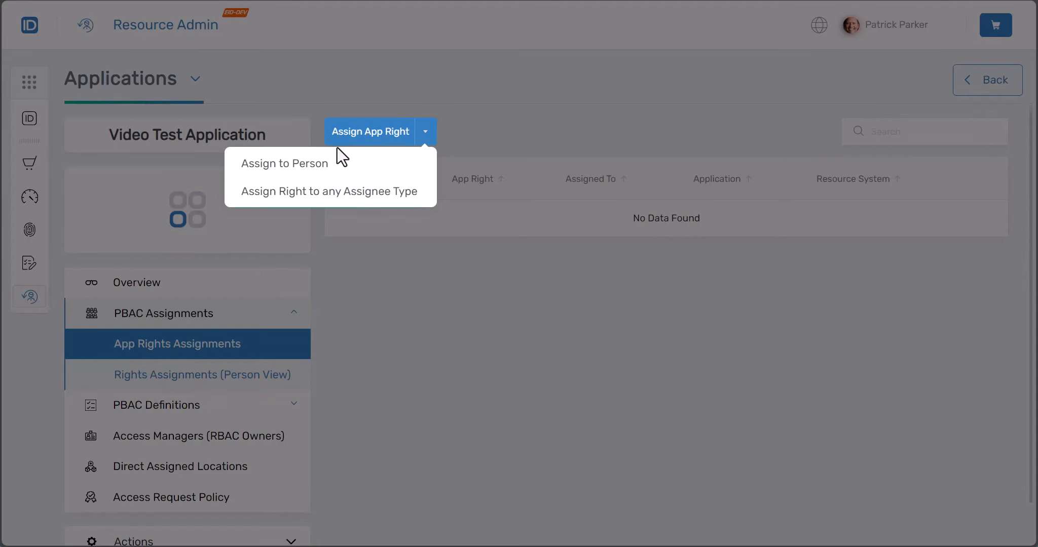
click(305, 175)
click(324, 306)
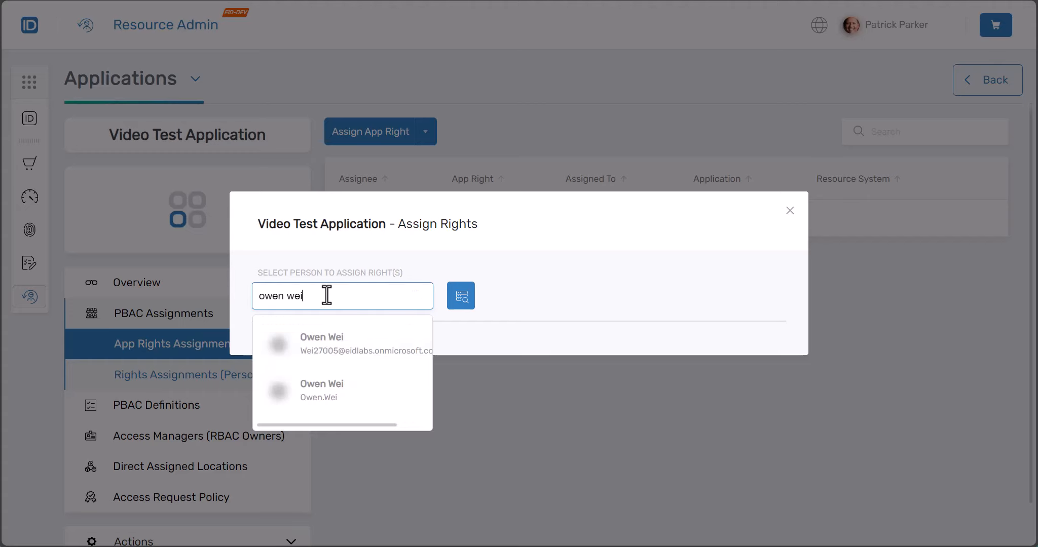
click(323, 399)
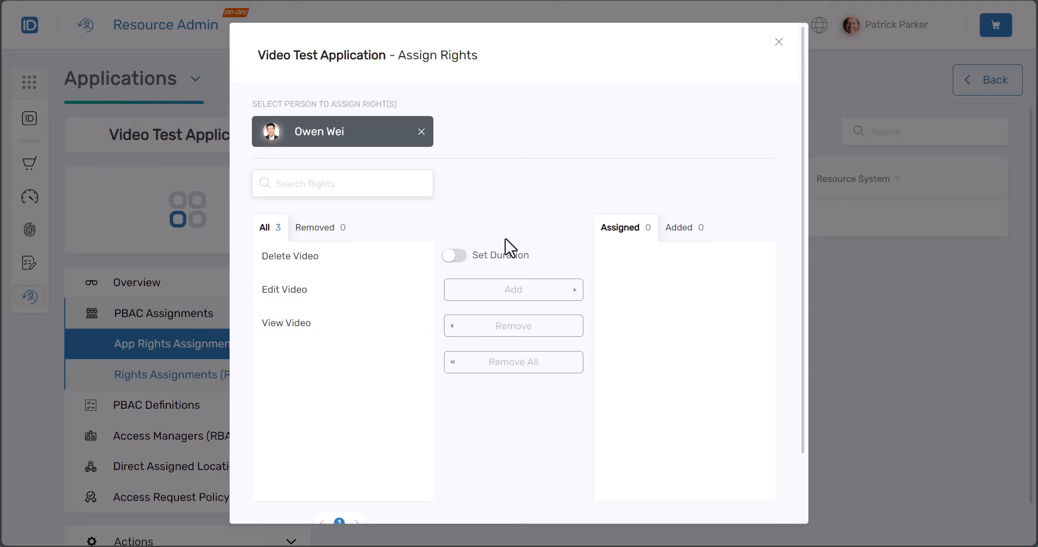
scroll(450, 331, down, 2)
scroll(450, 332, up, 2)
click(779, 46)
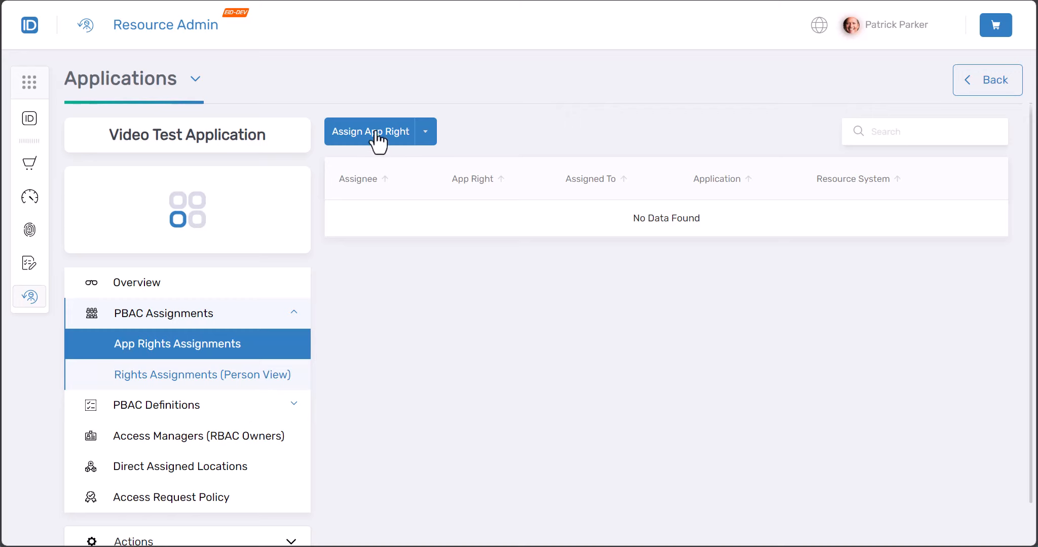
Start assigning a right to a person and select the chosen user from the search
click(428, 134)
click(369, 174)
click(338, 297)
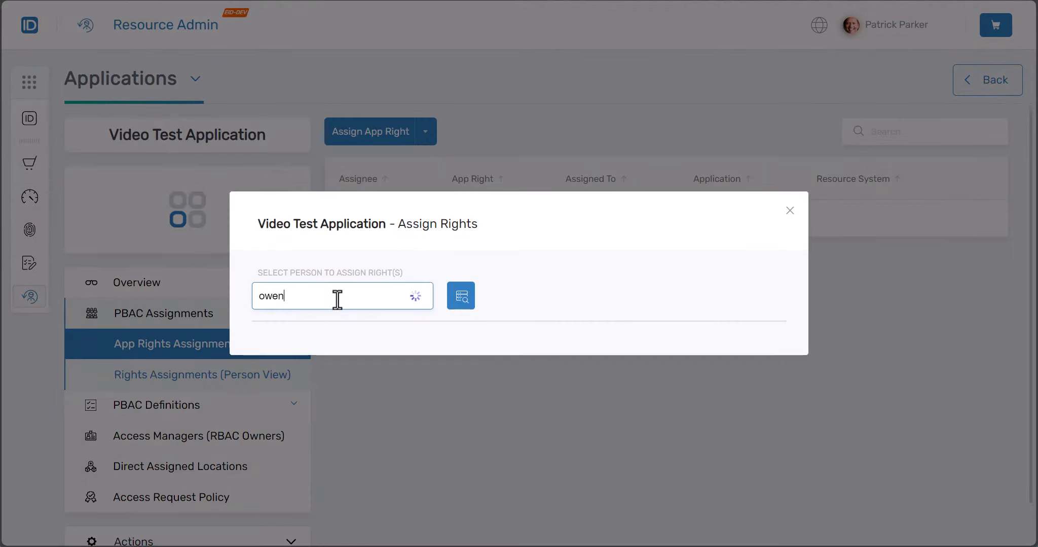
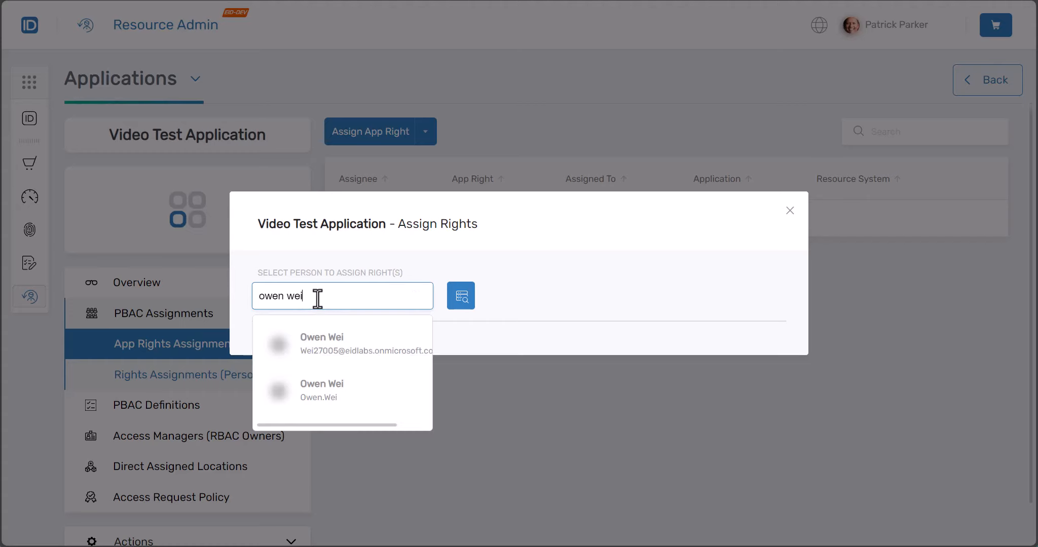
click(317, 393)
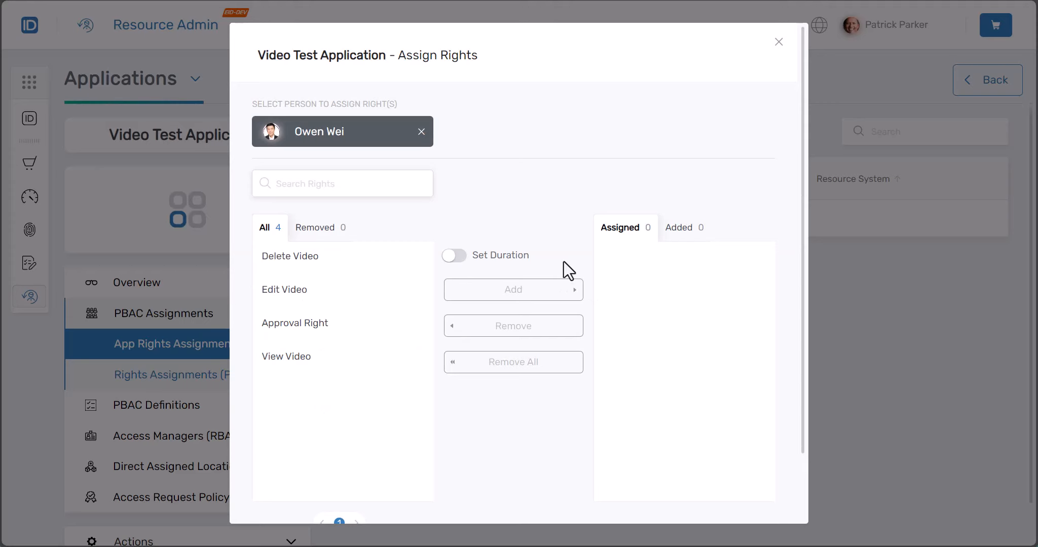
Add Approval Right to the assignment and put it into the cart
click(312, 332)
click(500, 375)
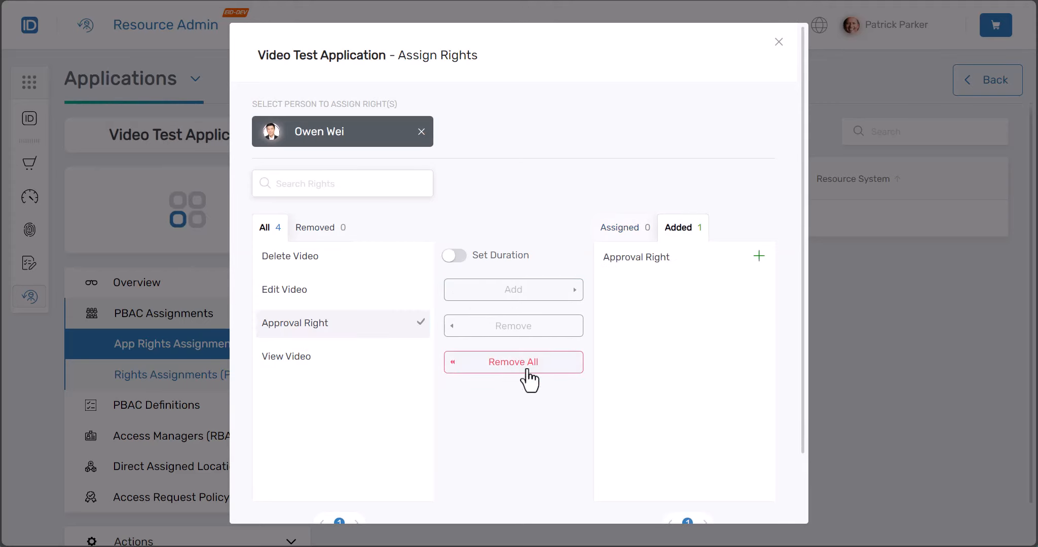
scroll(630, 371, down, 2)
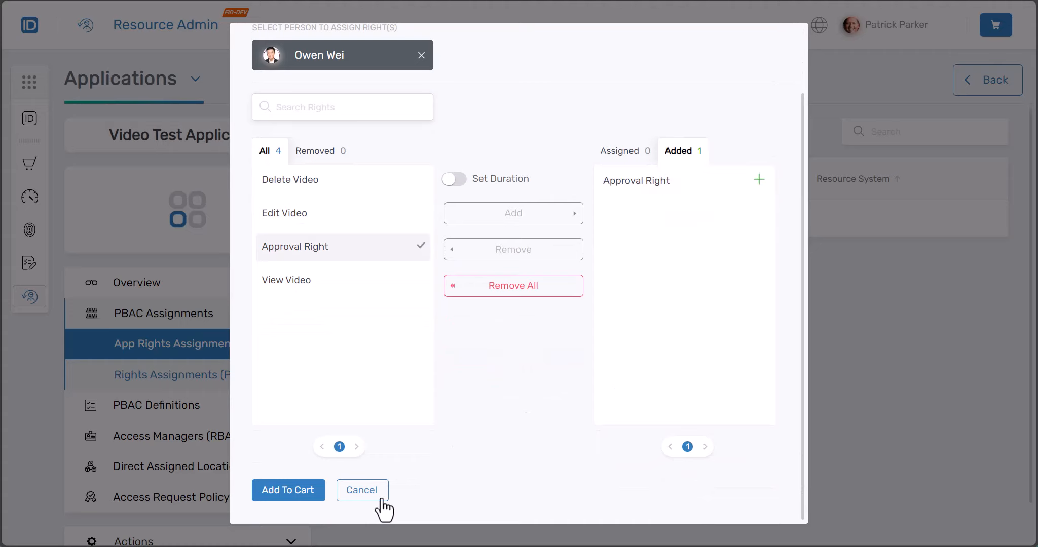
click(292, 493)
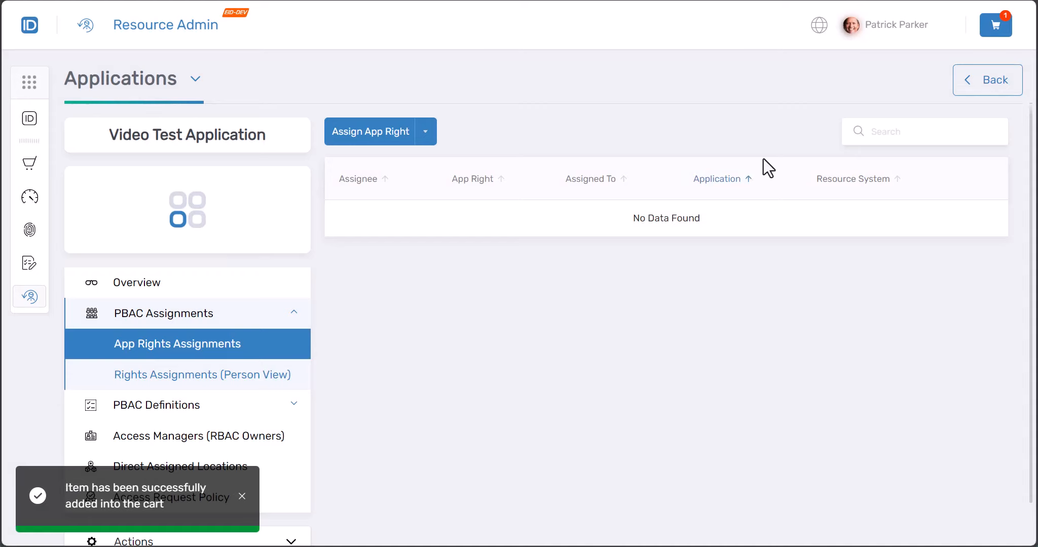
Submit the cart request named 'Approval right', justified as 'Job or position change for an employee'
click(986, 36)
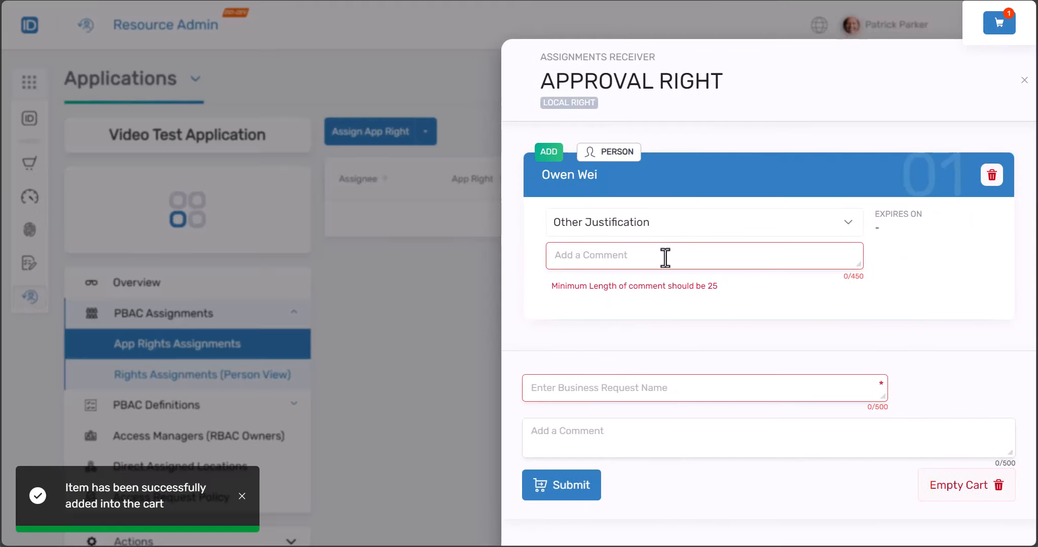
click(668, 226)
click(656, 274)
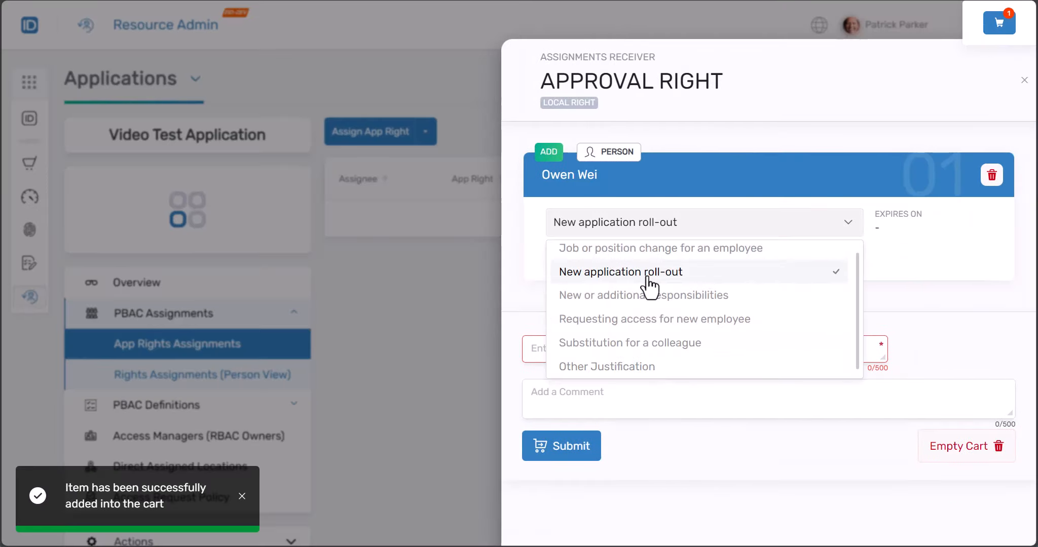
click(656, 230)
click(652, 261)
click(632, 348)
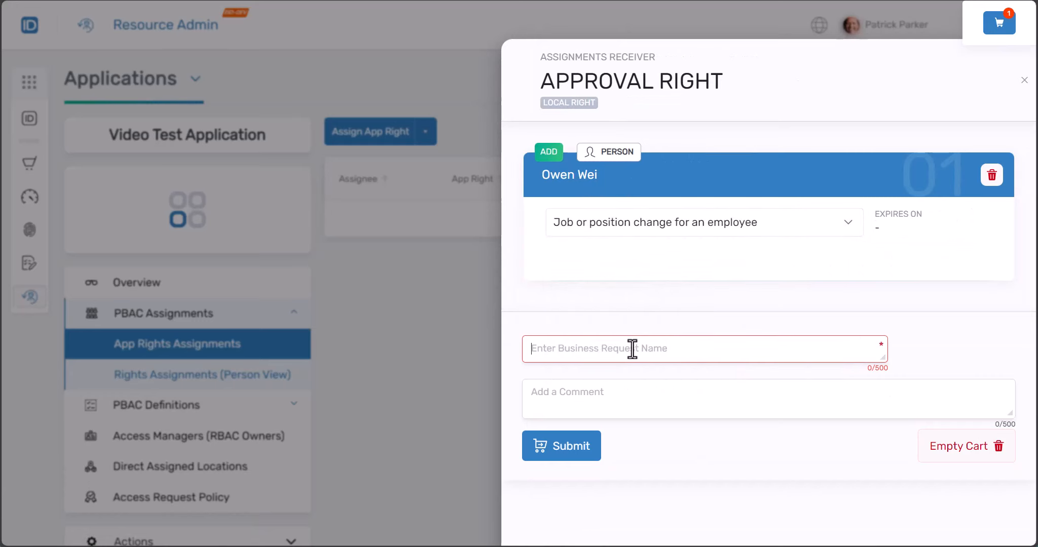
text(Approval right)
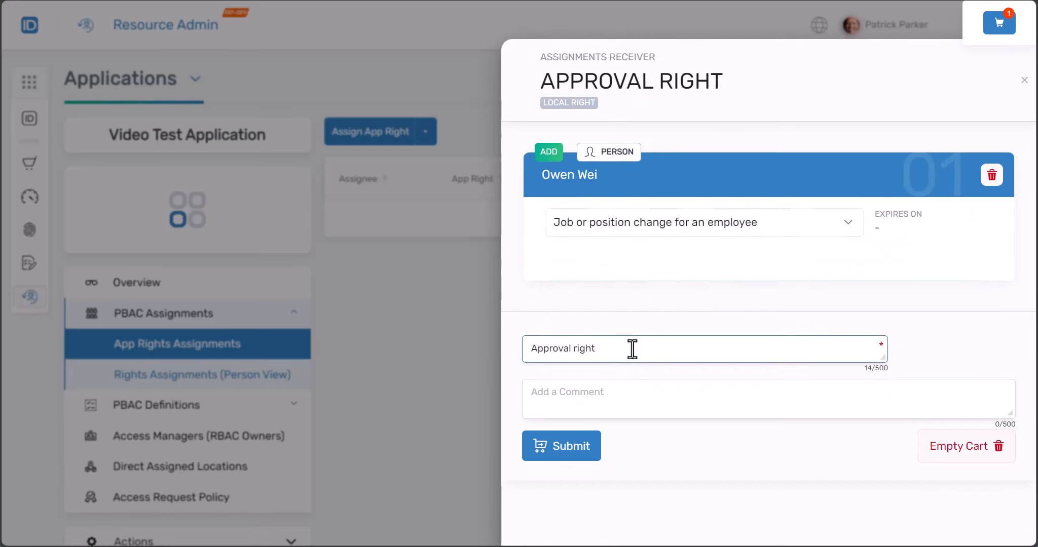
click(572, 451)
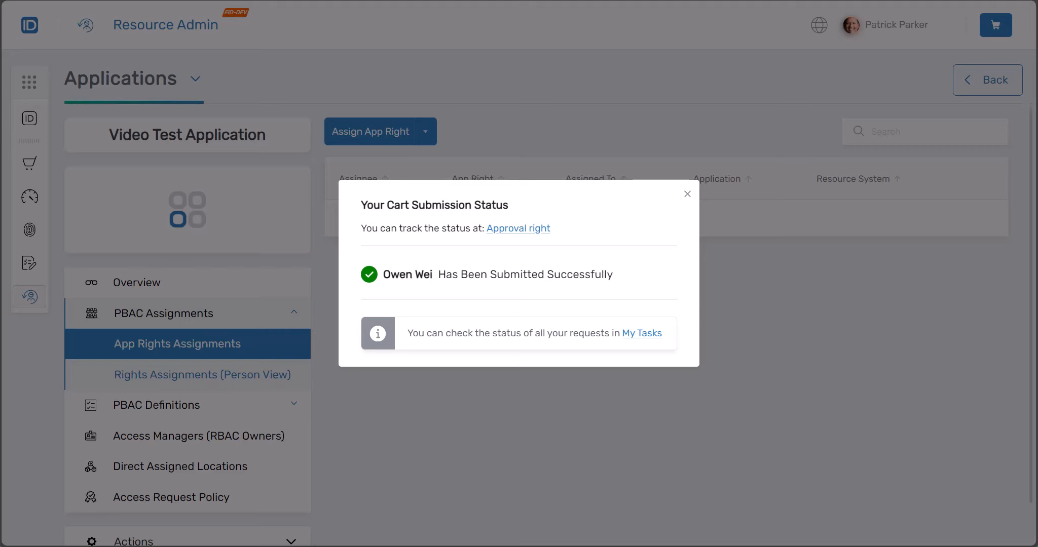
click(688, 195)
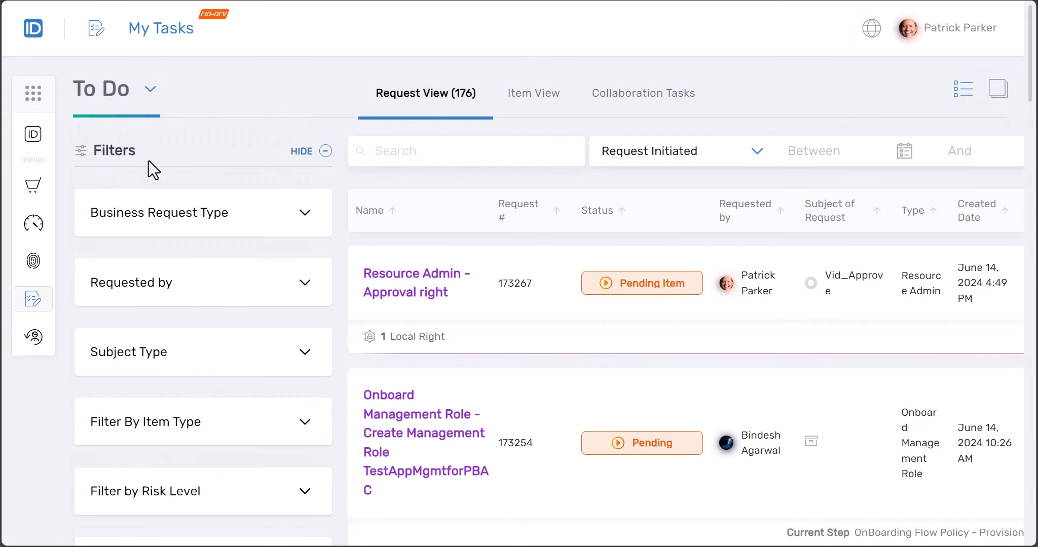
Approve the Resource Admin - Approval right task and view its Process Steps
click(419, 302)
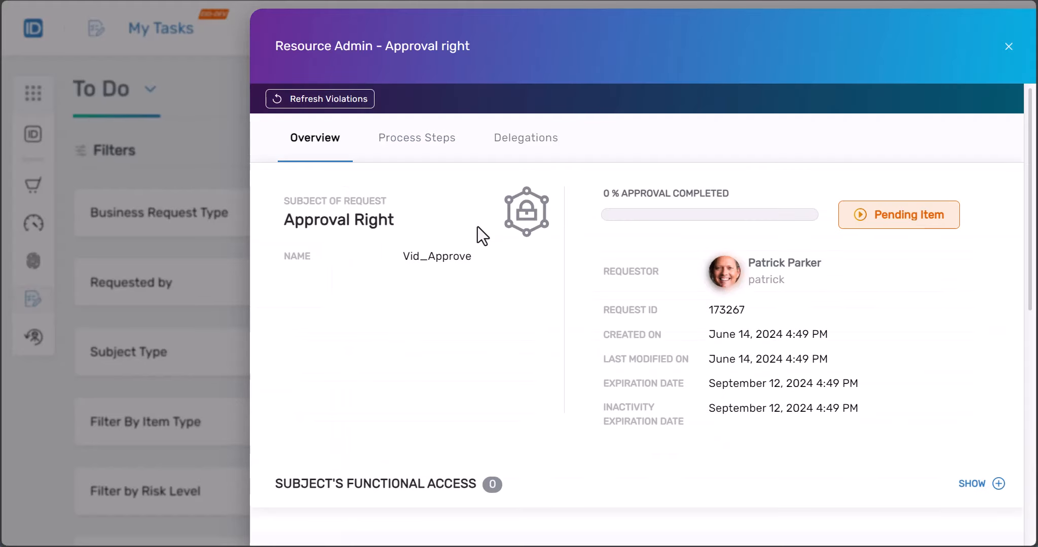
scroll(496, 278, down, 5)
scroll(497, 280, down, 2)
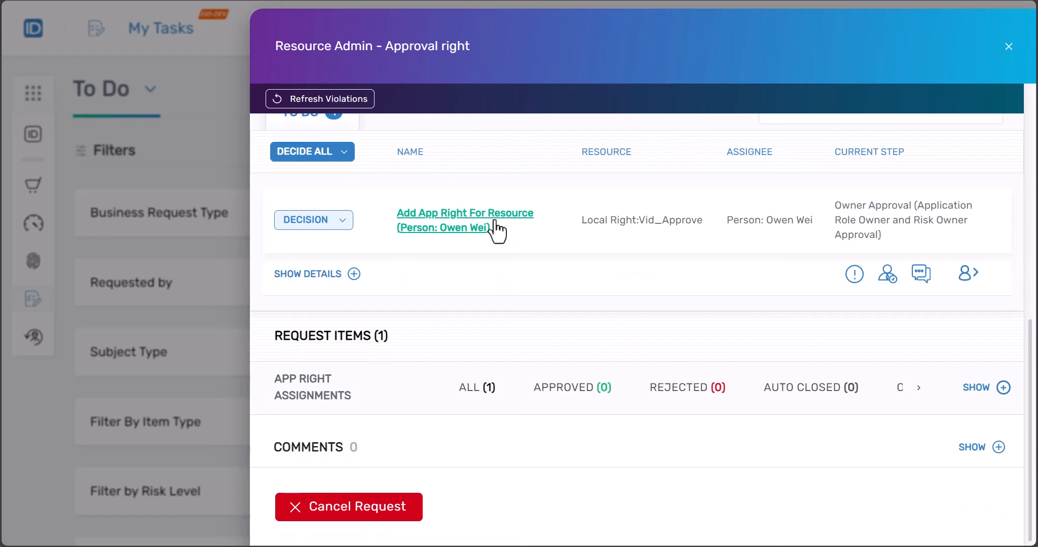
click(333, 226)
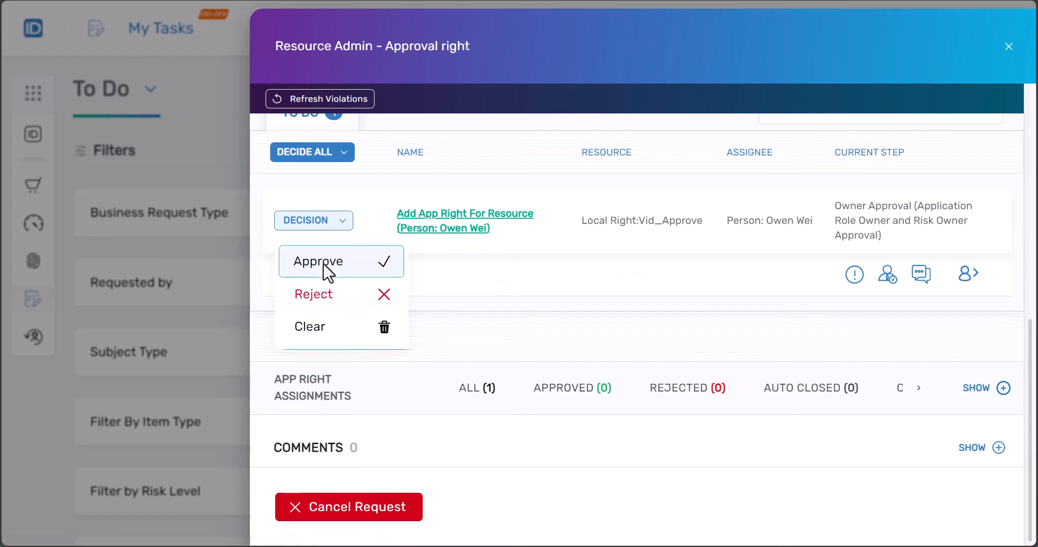
click(299, 264)
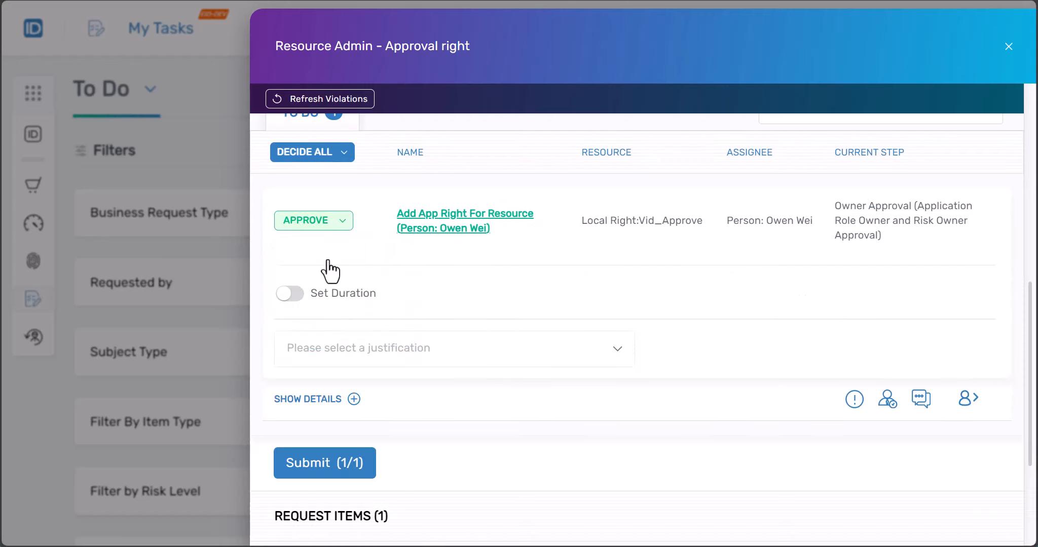
click(315, 475)
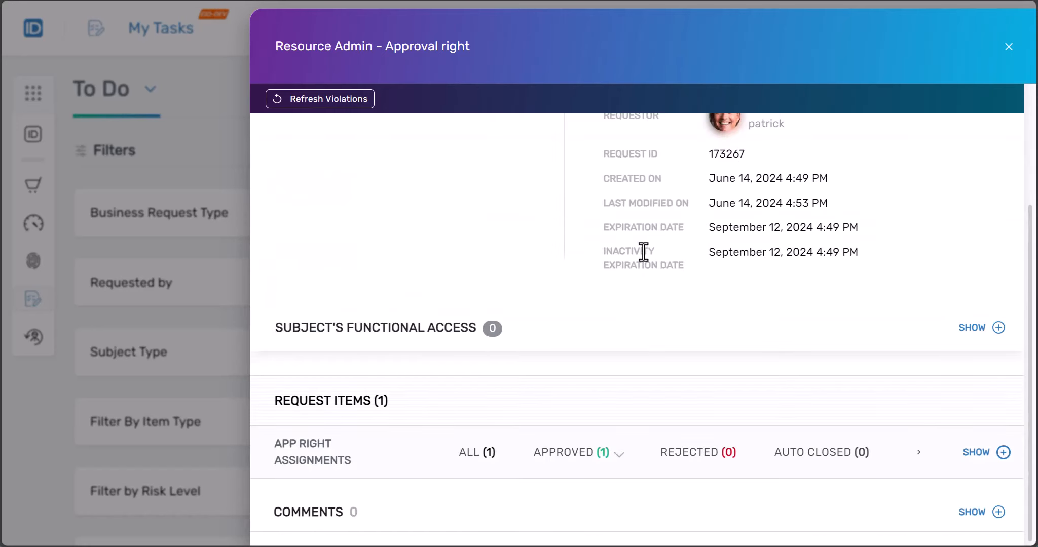
scroll(639, 248, up, 3)
click(439, 138)
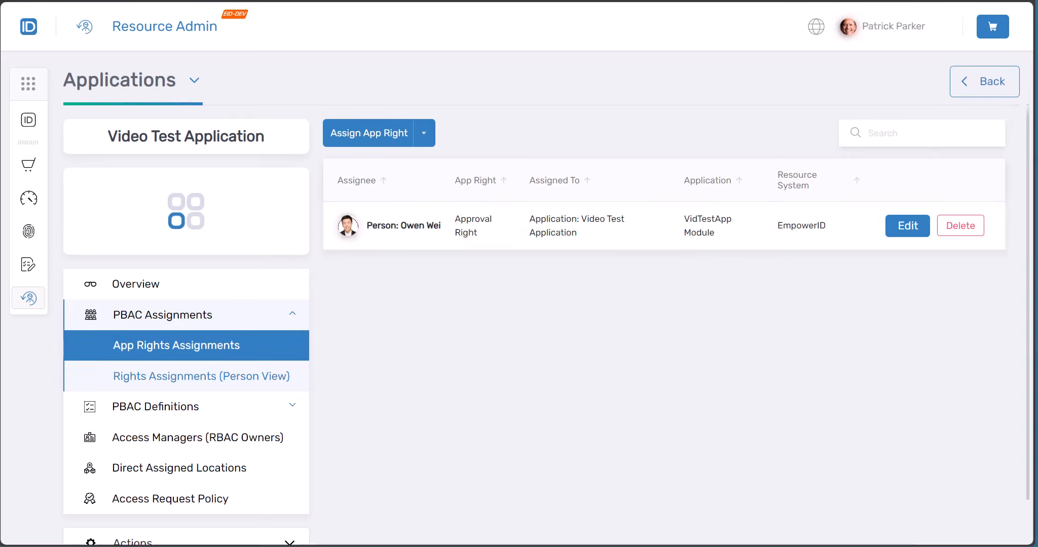
Open IAM Shop from the sidebar shop icon in a new tab and switch to it
right_click(27, 168)
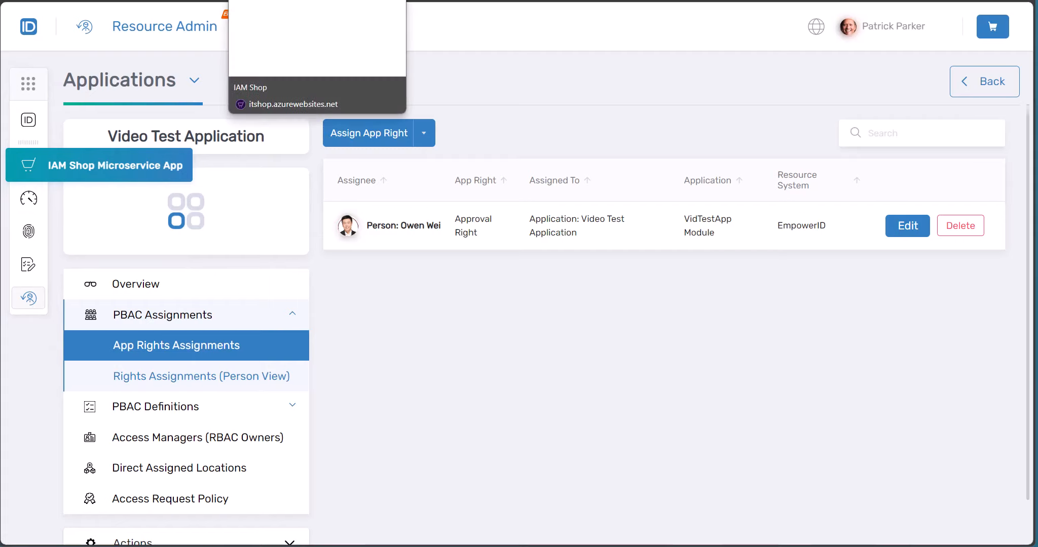
click(284, 1)
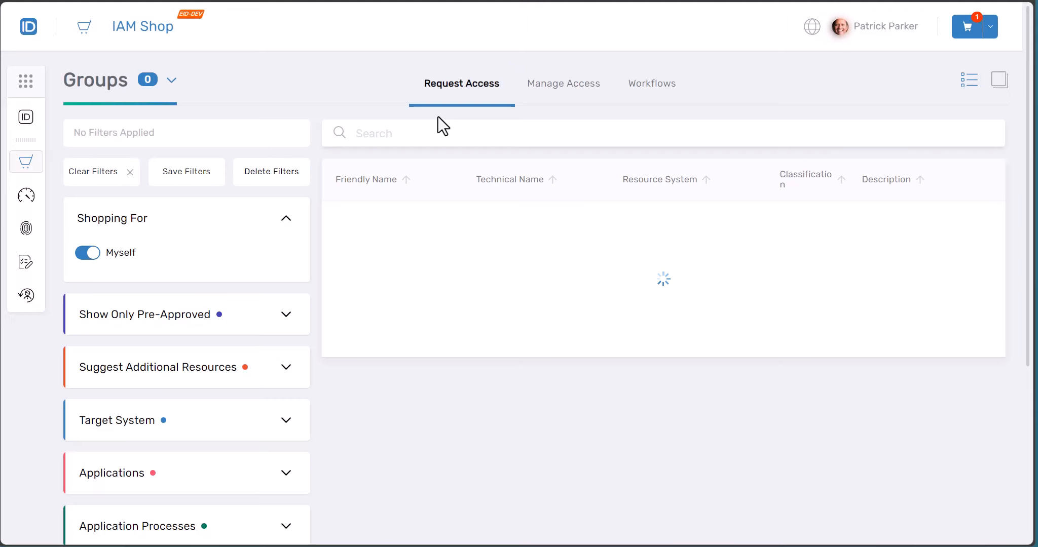
click(104, 87)
Switch the shop to Applications and search for 'vid'
click(122, 183)
click(384, 134)
text(vid)
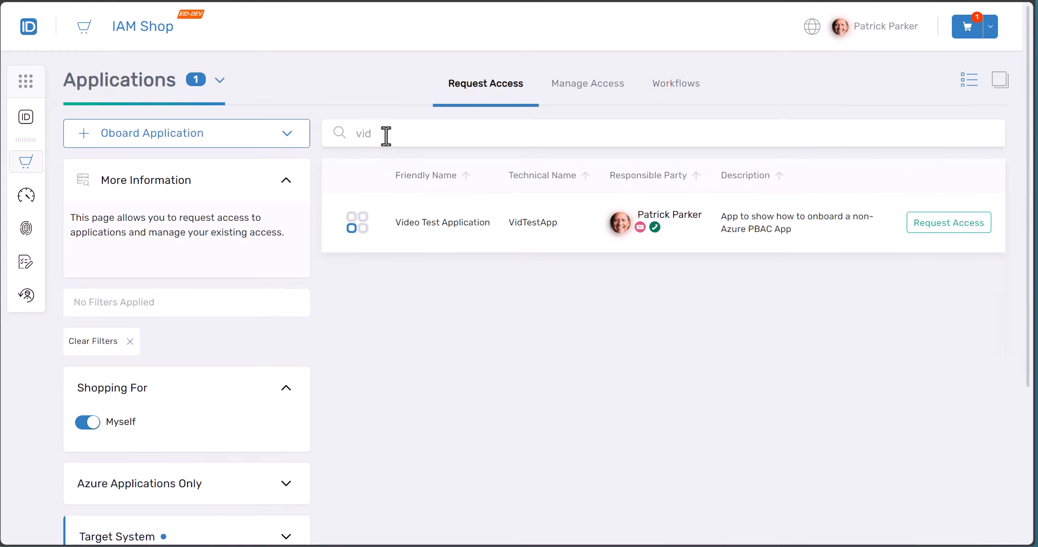
Request Edit Video on Video Test Application, scoped to Compliance and Marketing, and add it to the cart
click(939, 228)
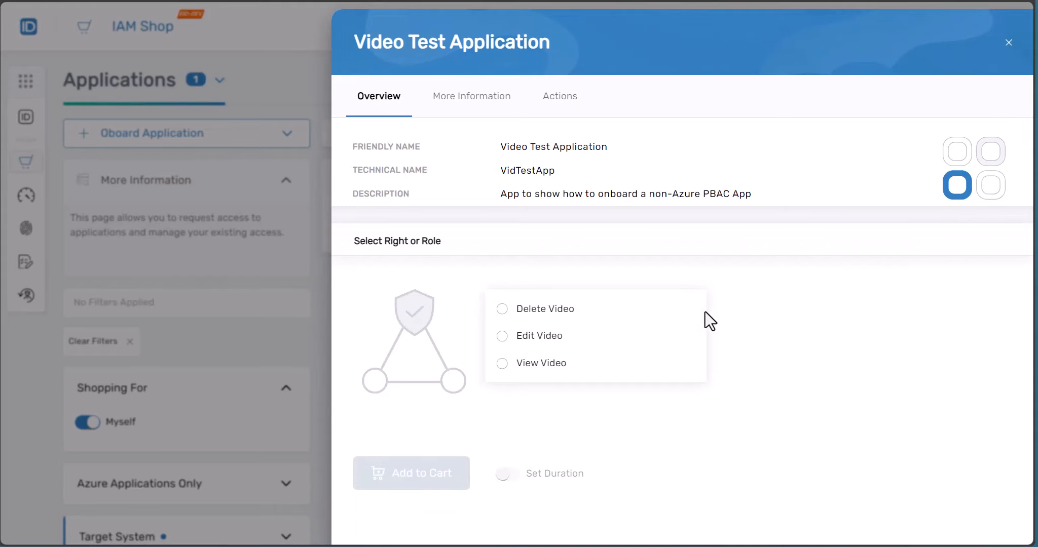
click(530, 336)
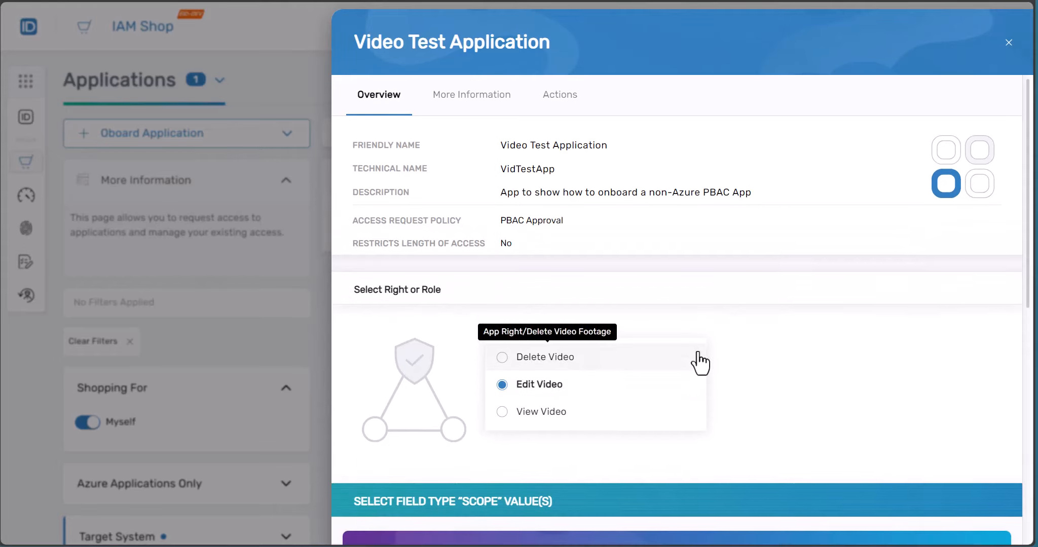
scroll(701, 362, down, 5)
click(412, 414)
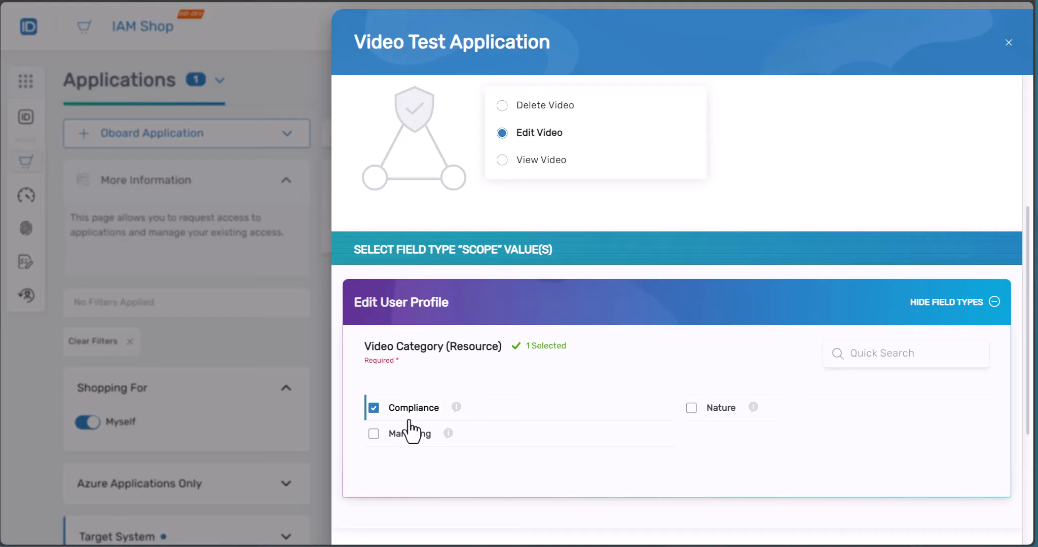
click(411, 433)
scroll(567, 375, up, 5)
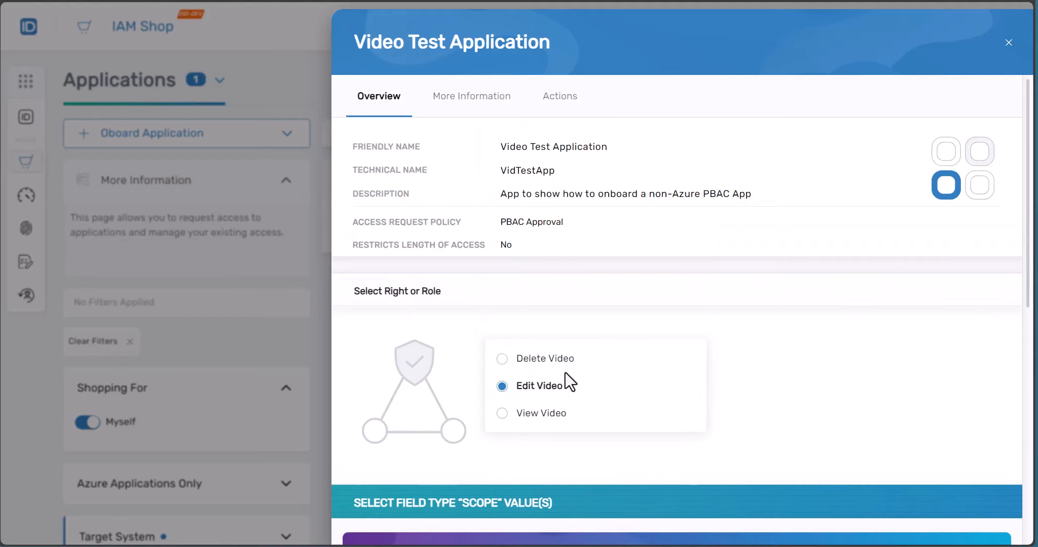
scroll(565, 372, down, 7)
click(439, 469)
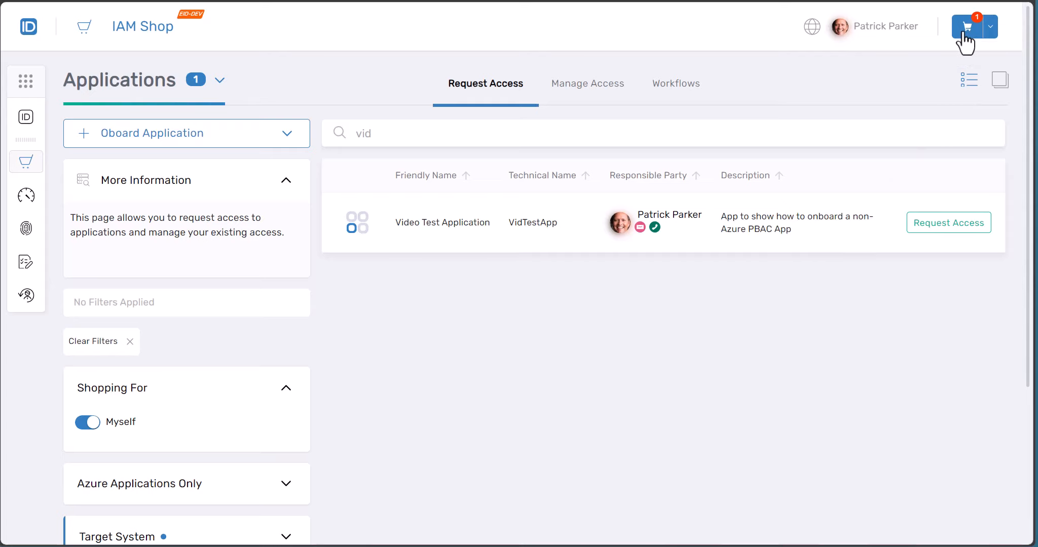
Evaluate the cart request and name it 'Test of Owen as approver' with New application roll-out justification
click(966, 28)
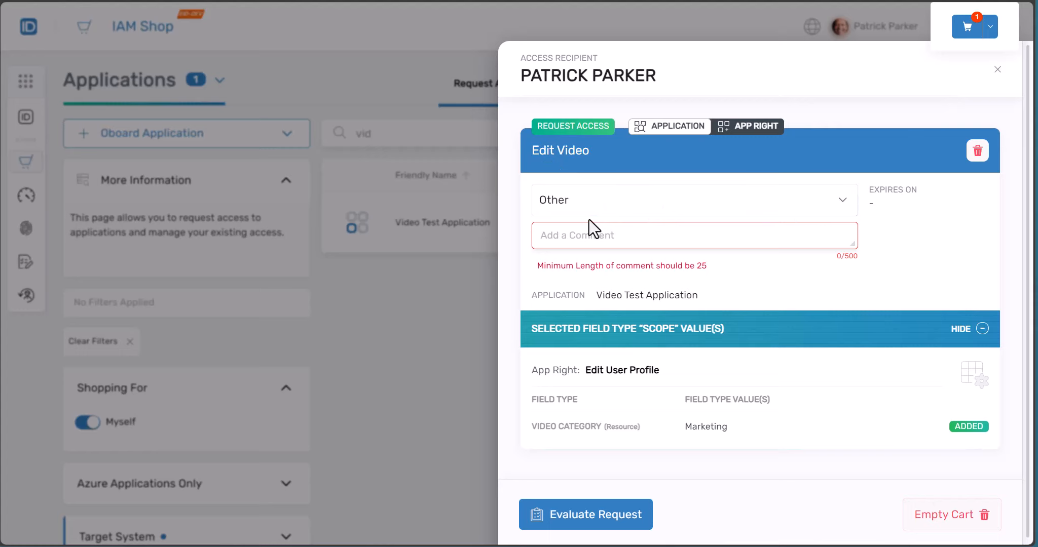
click(583, 516)
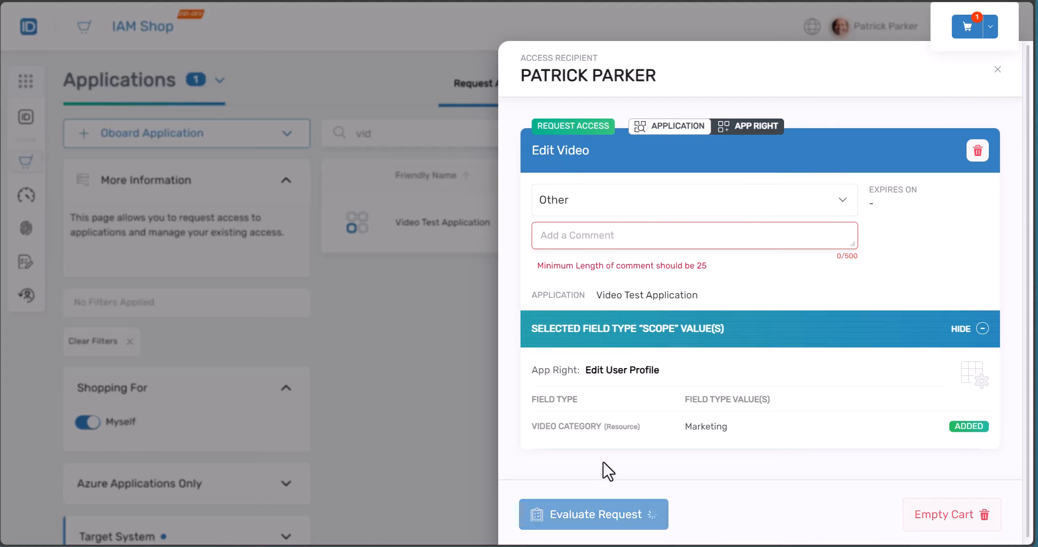
scroll(688, 328, down, 1)
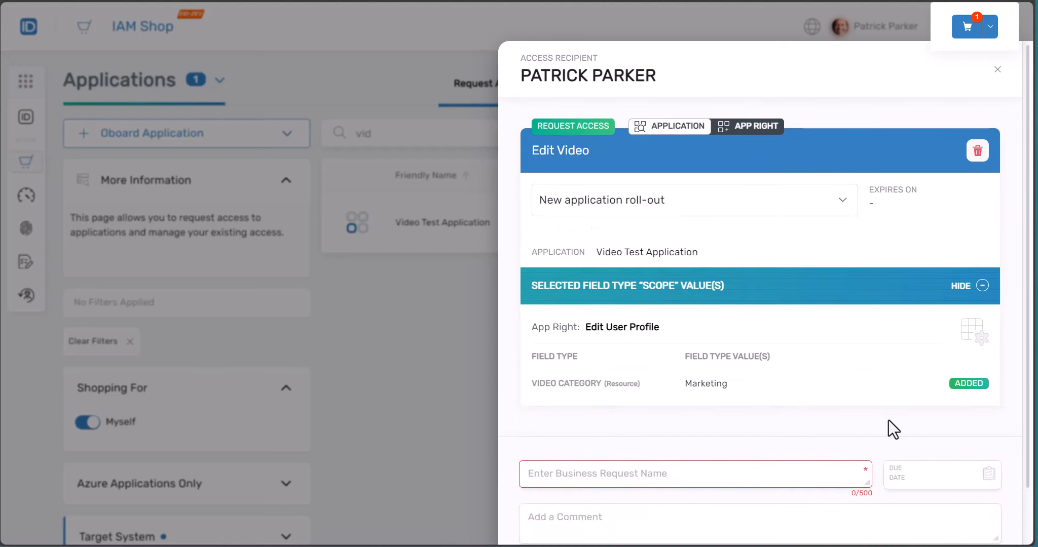
click(745, 471)
text(Te)
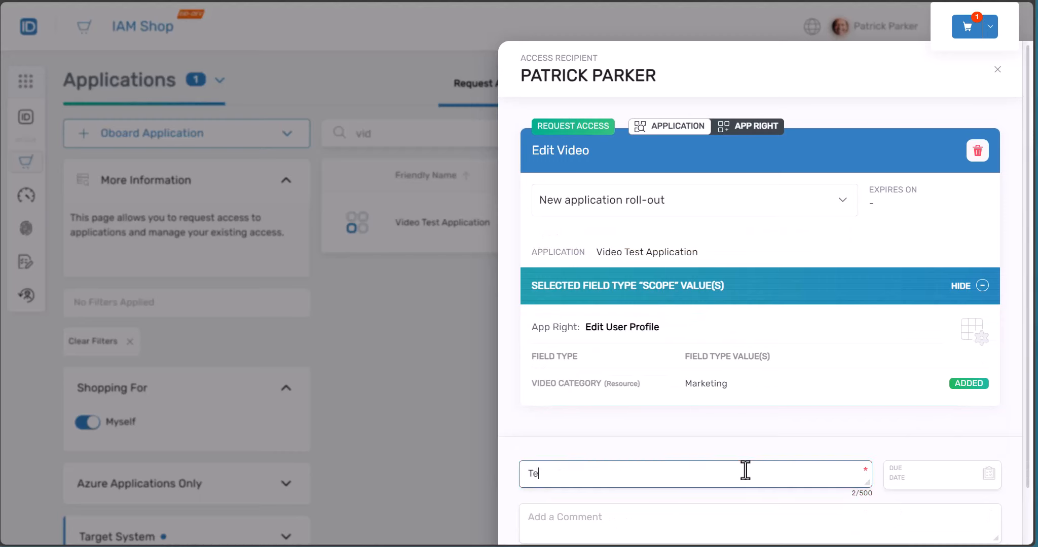
text(st of Owen as approver)
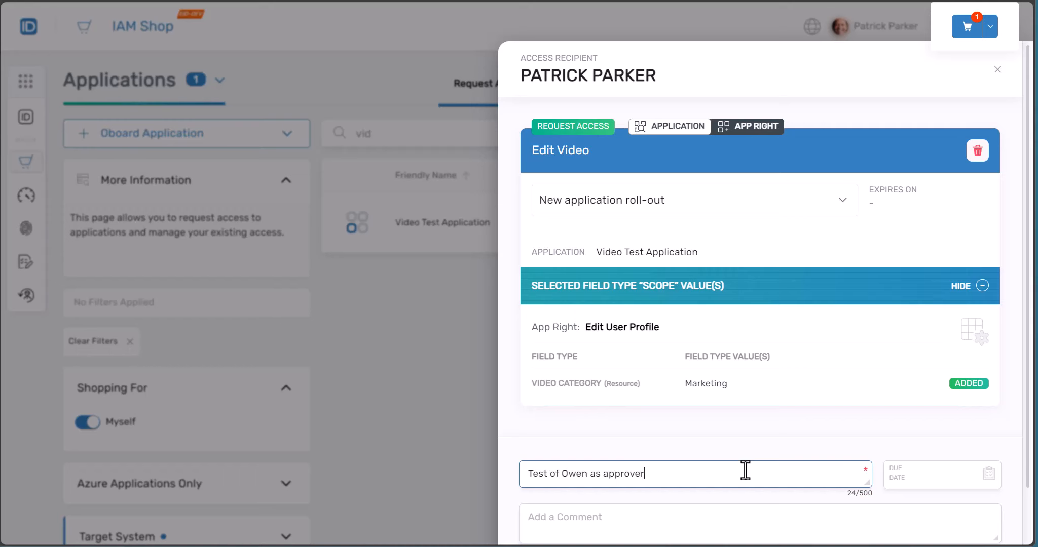
scroll(709, 456, down, 1)
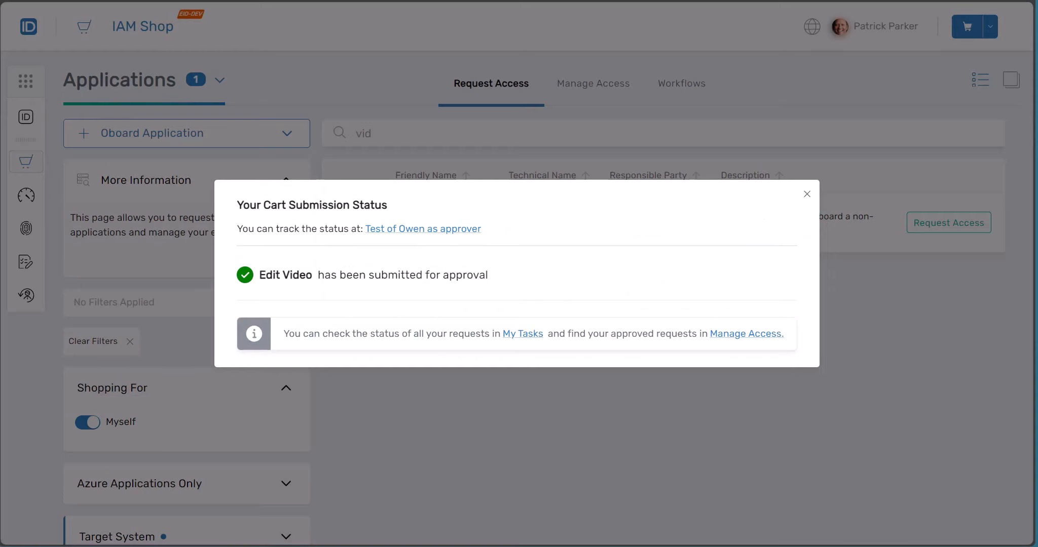
Open the submitted Edit Video request's Process Steps and show, then hide, the PBAC Approval step's approvers
click(439, 229)
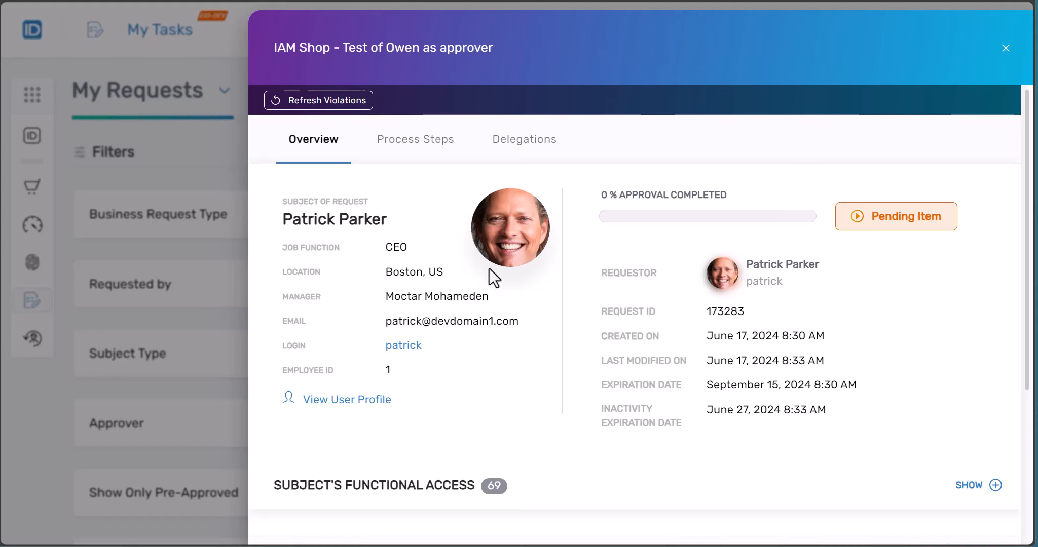
click(399, 148)
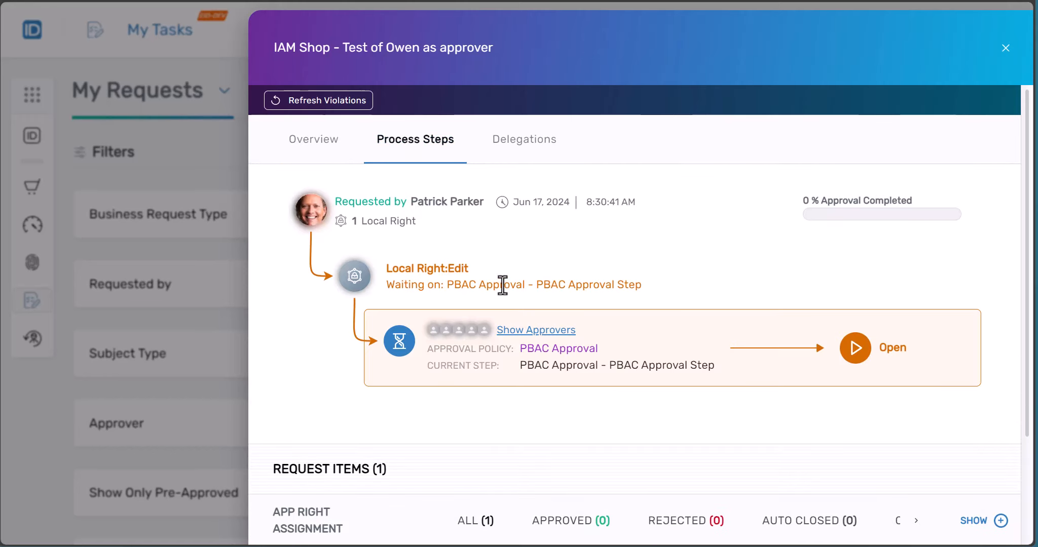
click(526, 331)
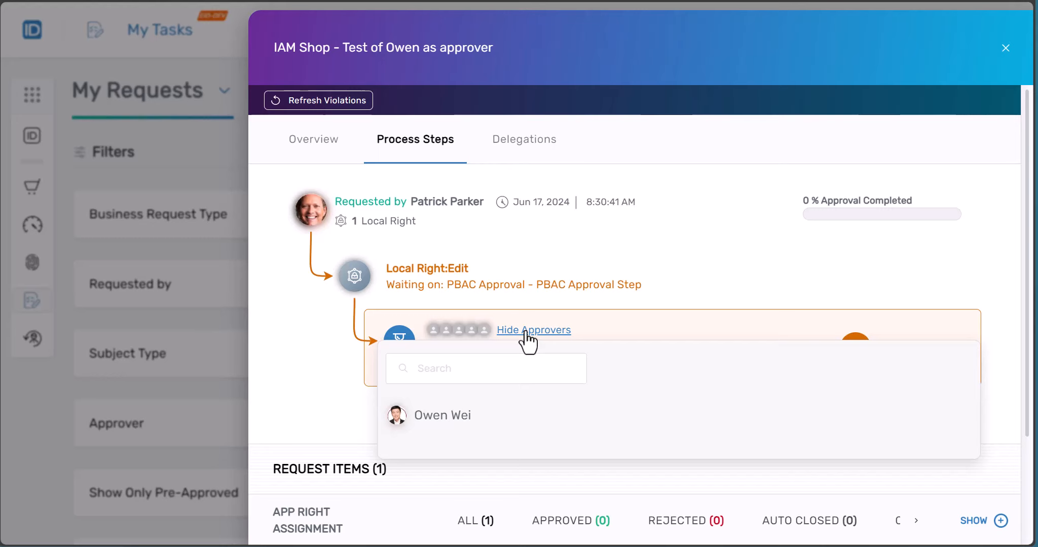
click(528, 332)
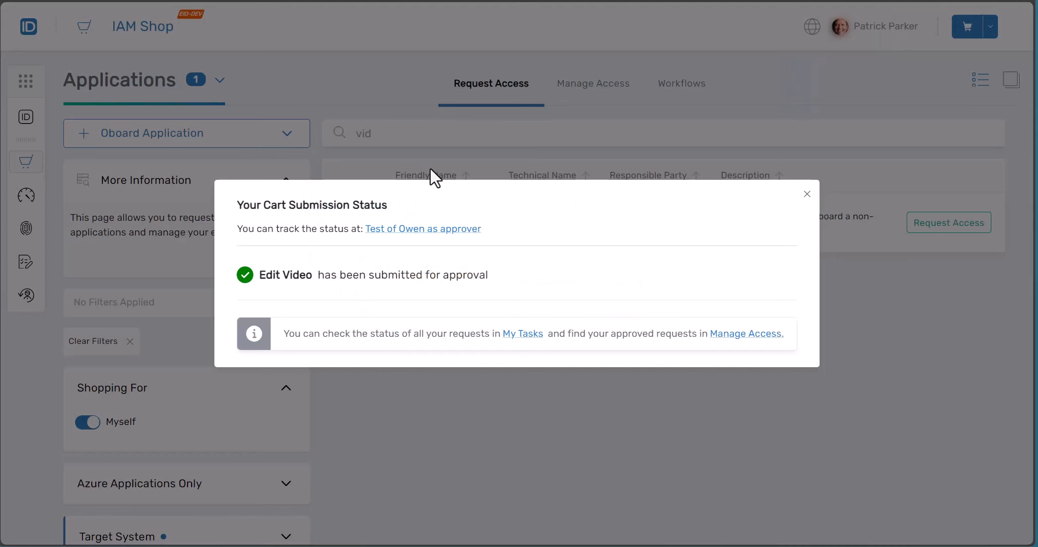
Dismiss the submission status and point out the Edit Video and Approval Right rows in App Rights
click(807, 194)
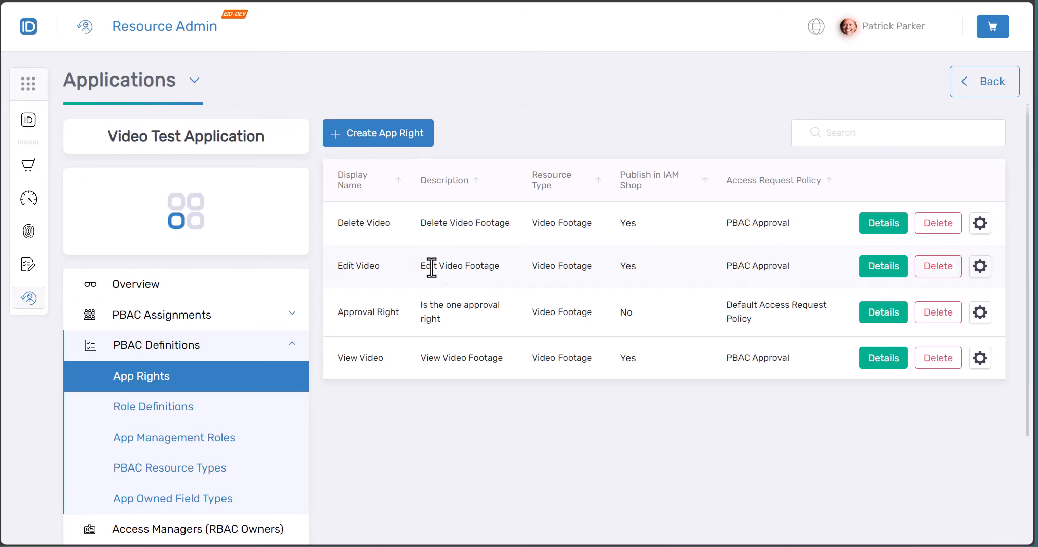
triple_click(357, 319)
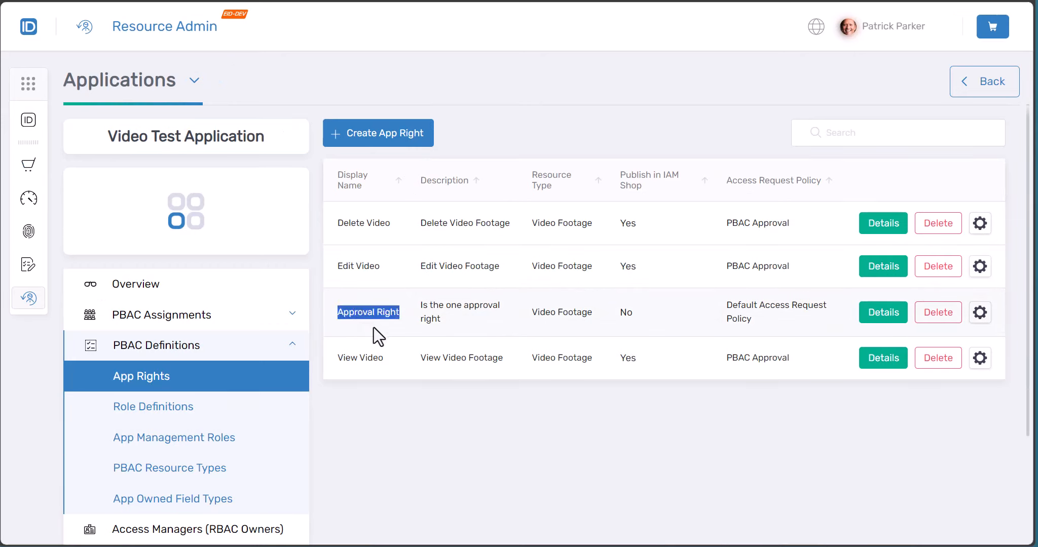
click(375, 327)
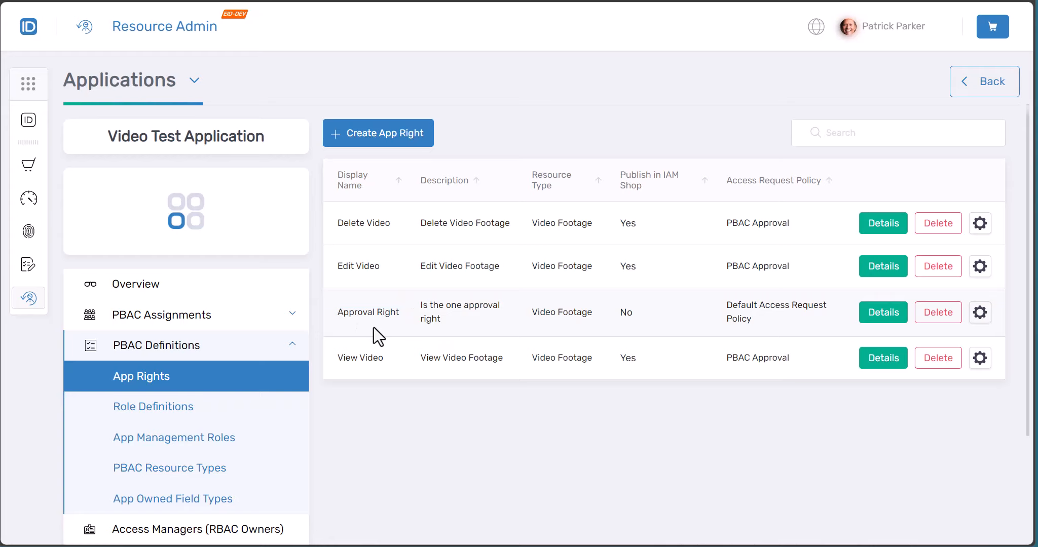
drag(356, 265, 534, 273)
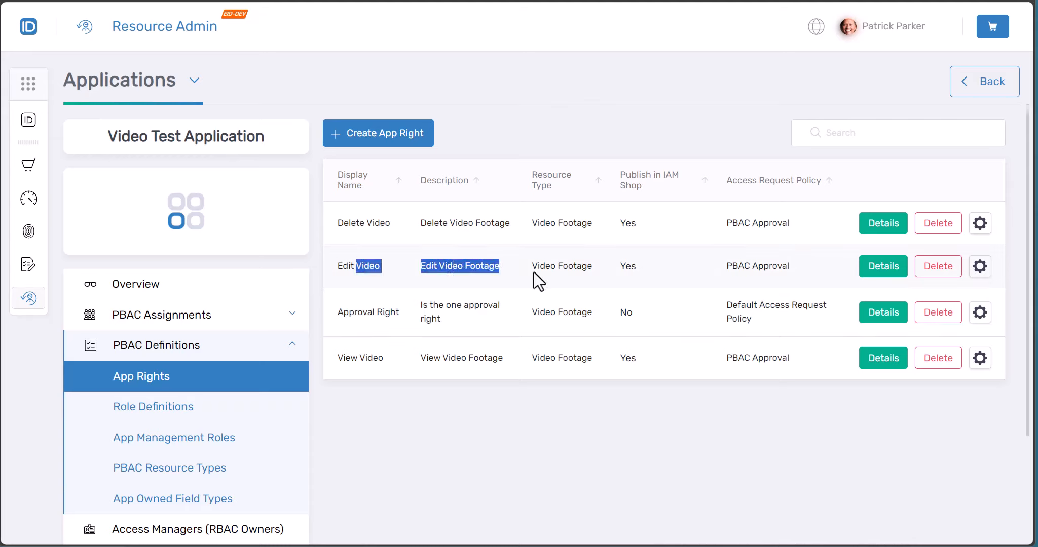
click(533, 272)
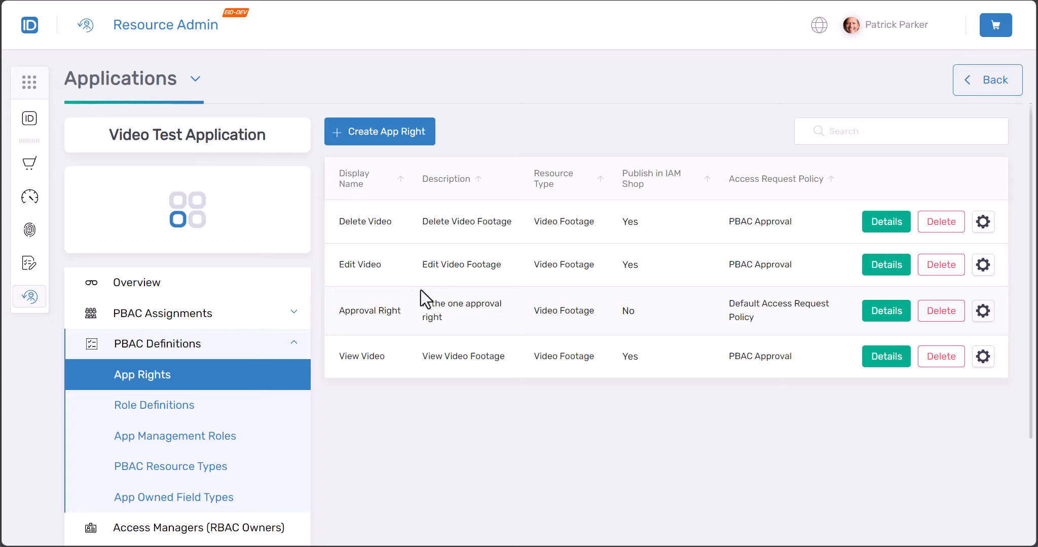
drag(351, 310, 394, 322)
click(392, 321)
click(885, 266)
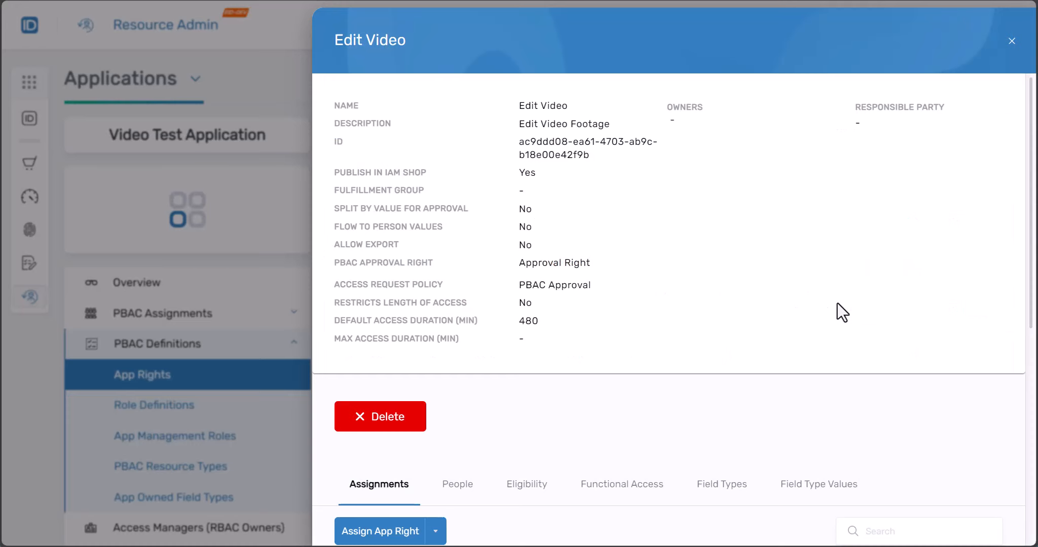
scroll(836, 304, down, 4)
click(719, 295)
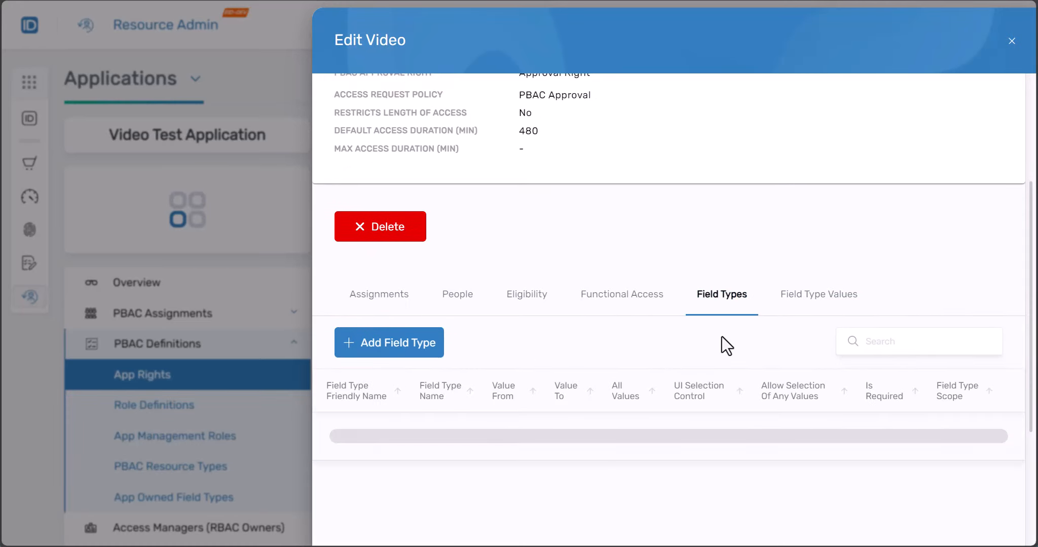
scroll(722, 337, down, 4)
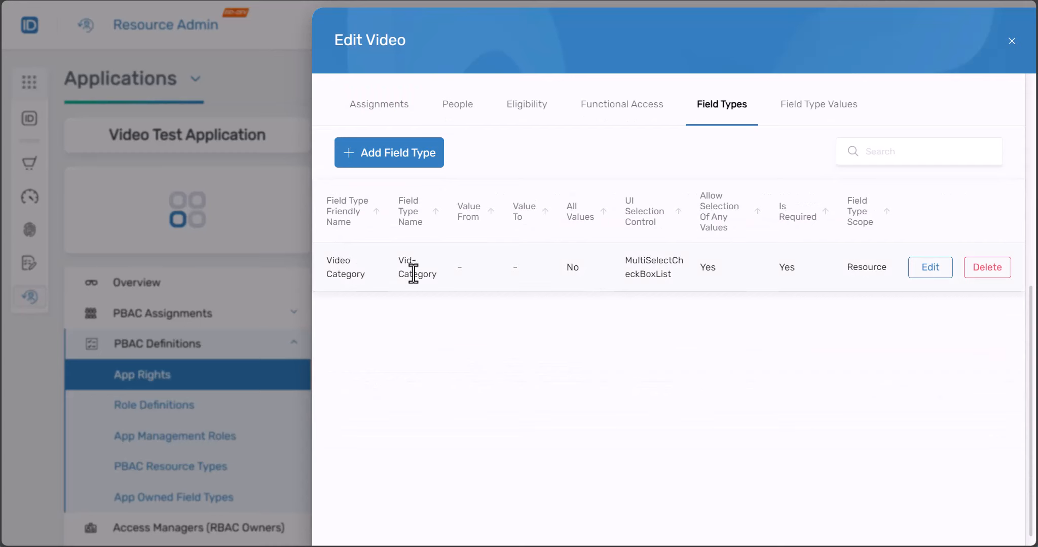
scroll(445, 279, up, 4)
scroll(444, 280, up, 4)
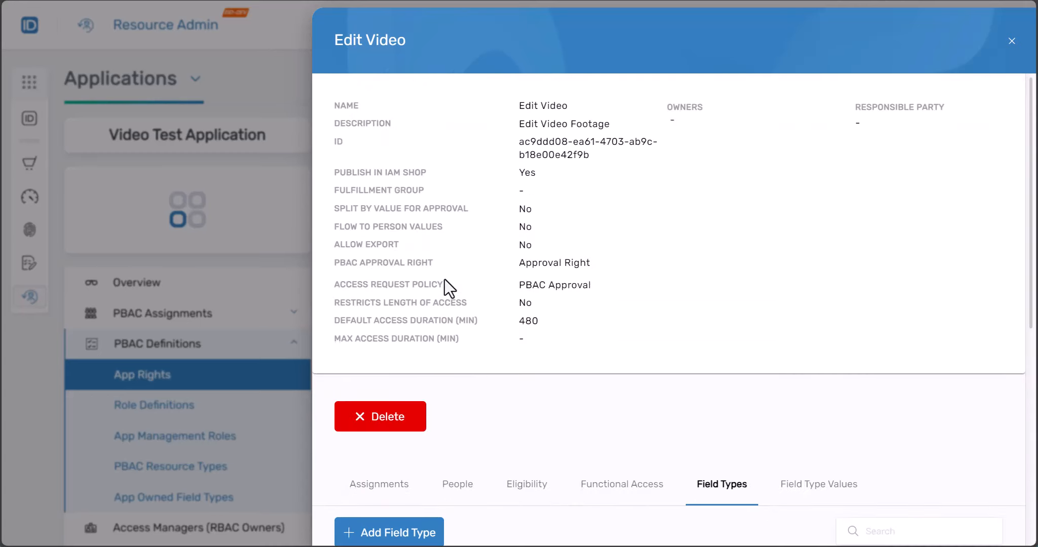
click(283, 93)
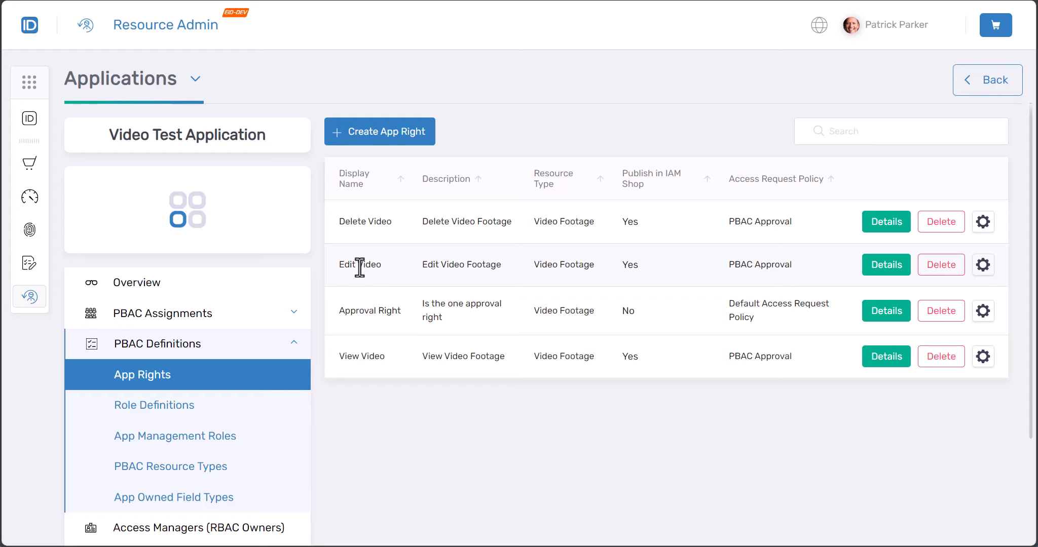
Edit the Edit Video local right's settings to enable Split By Value for Approval
click(985, 269)
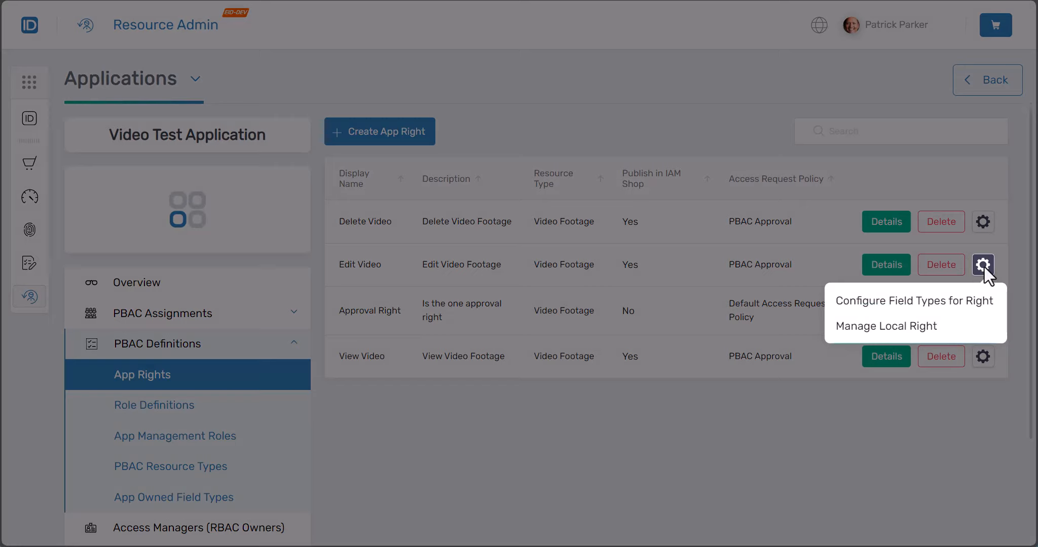
click(884, 327)
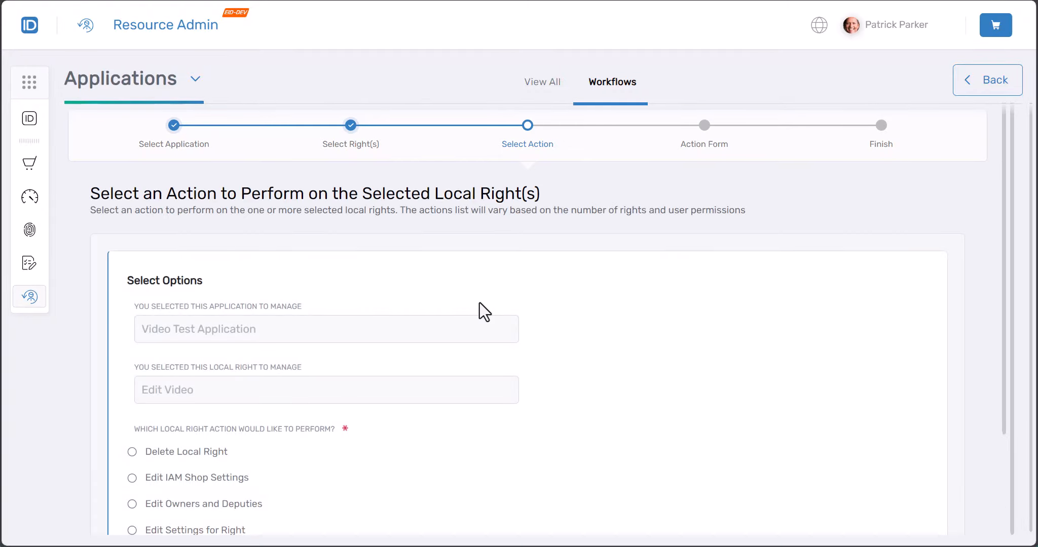
scroll(479, 303, down, 3)
click(179, 400)
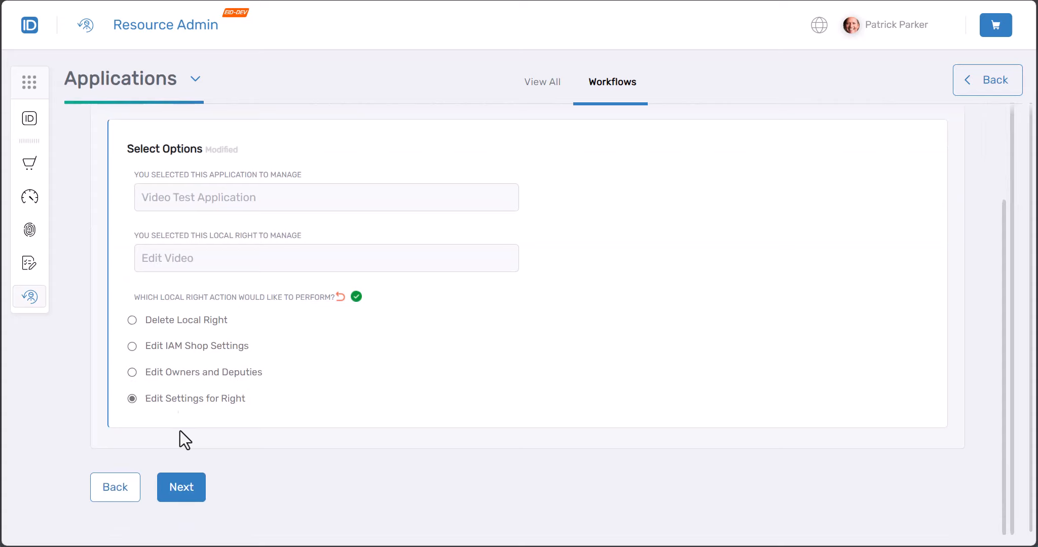
click(183, 491)
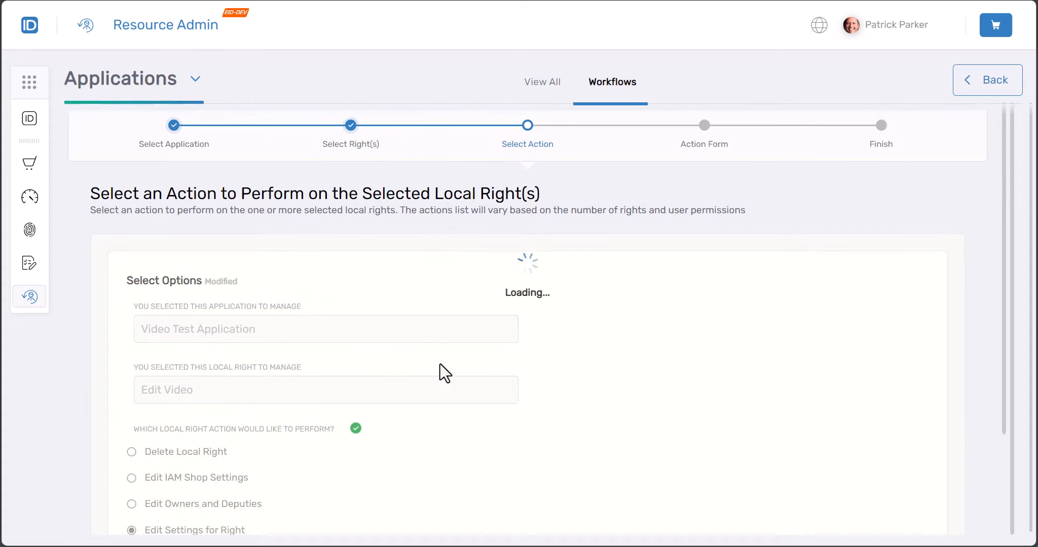
scroll(439, 364, down, 8)
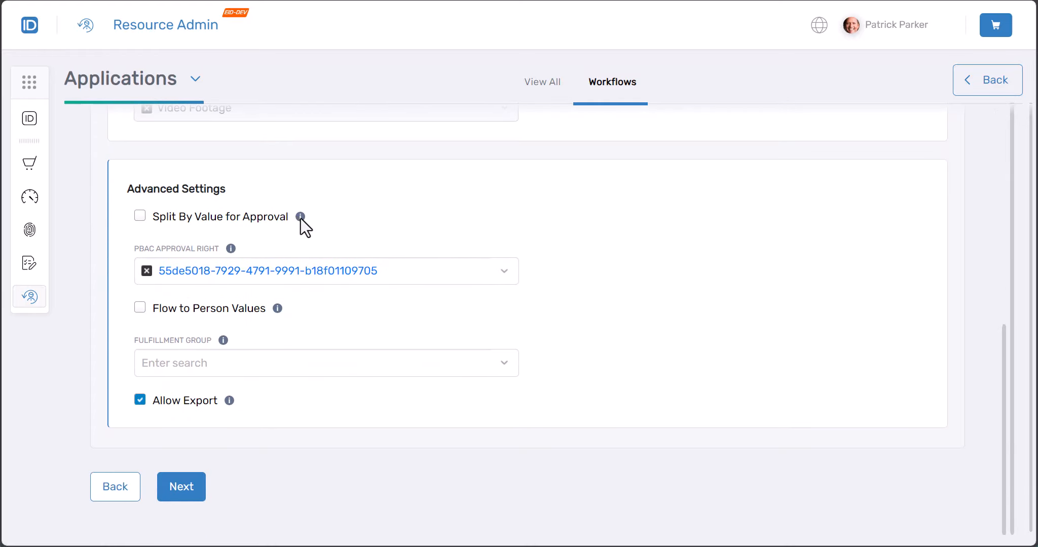
mouse_move(302, 218)
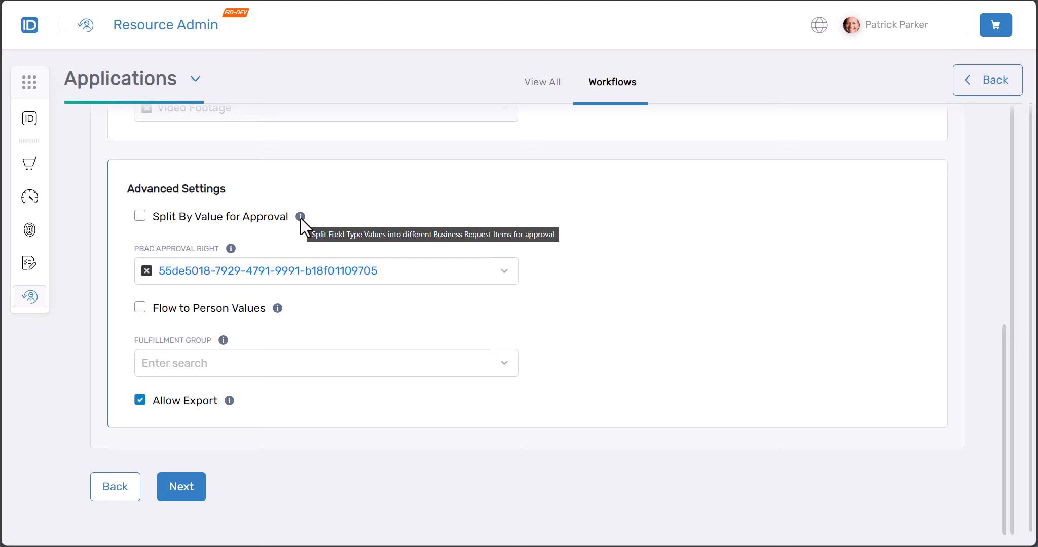
click(248, 212)
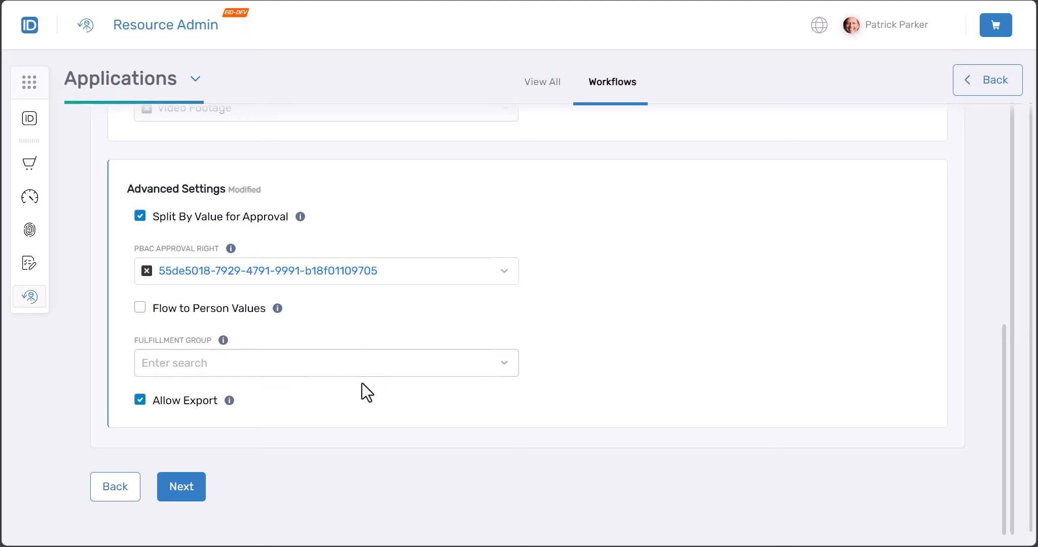
click(183, 490)
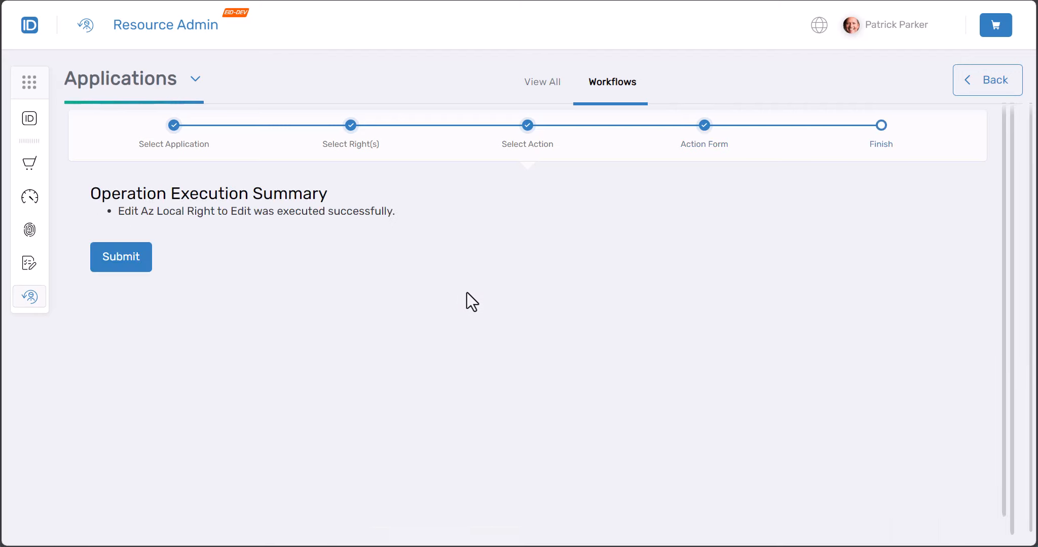
Submit the settings summary and choose to finish the local right workflow
click(128, 274)
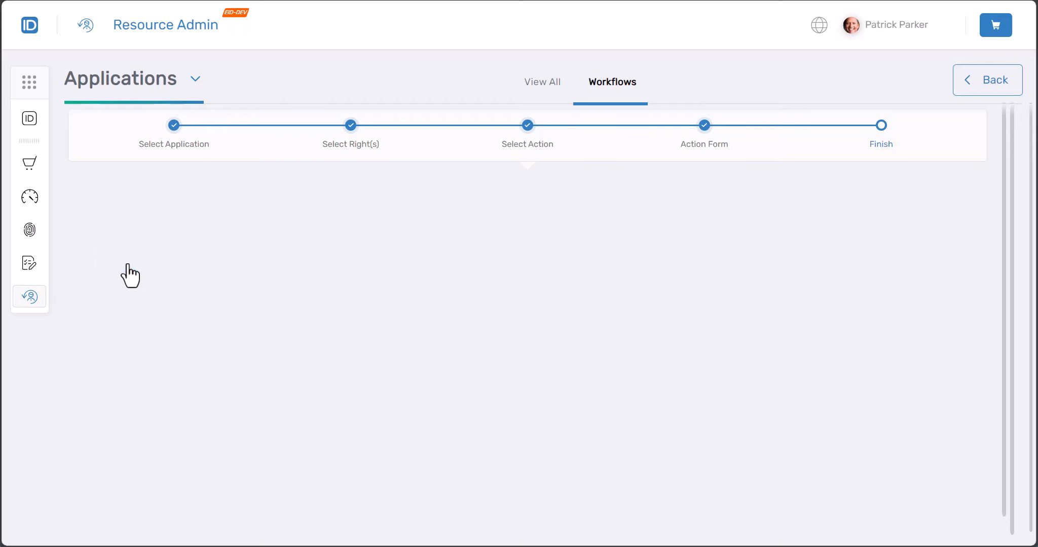
click(218, 380)
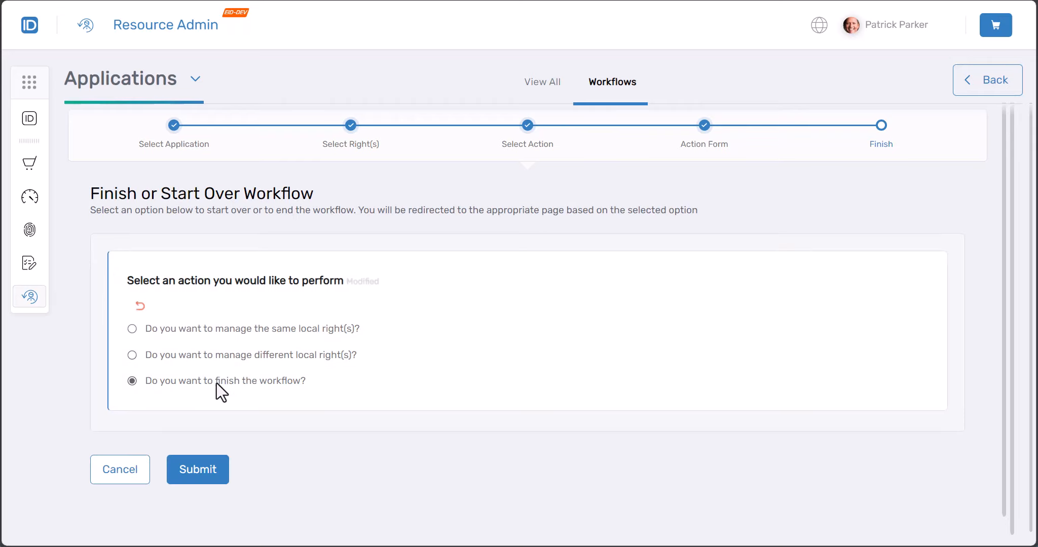
click(207, 475)
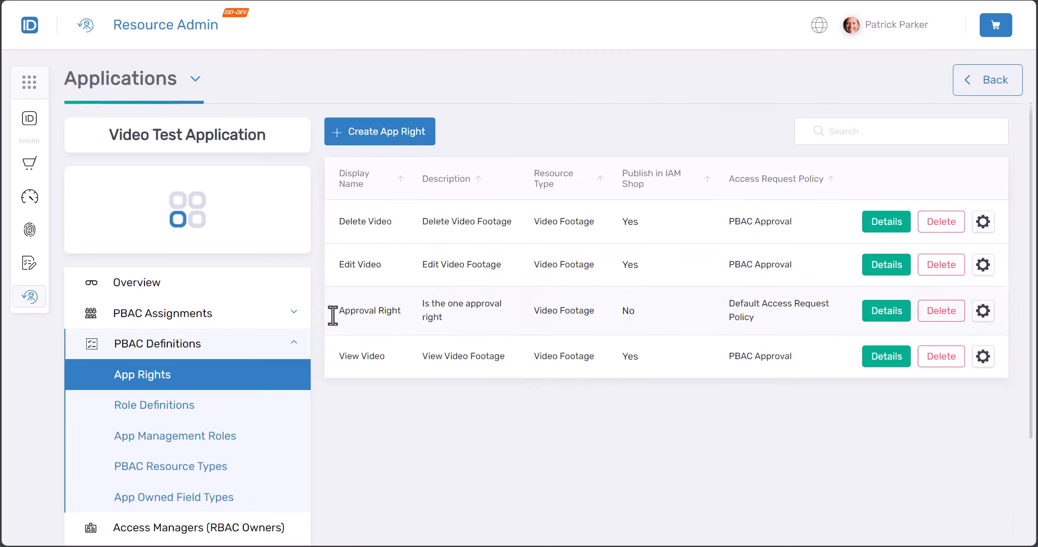
Open App Rights Assignments and inspect the Approval Right assignment details, including the Vid_Approve app right
click(172, 325)
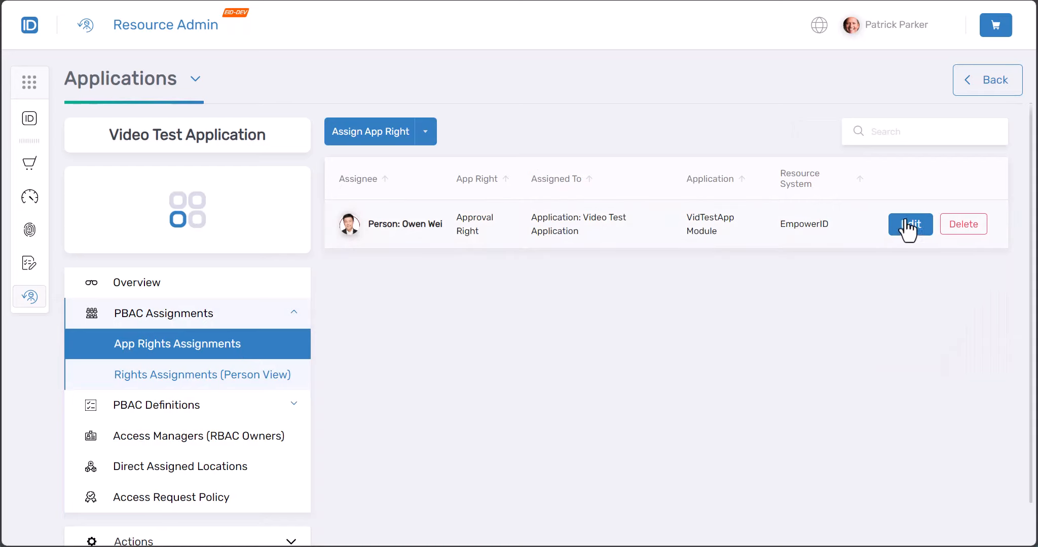
click(911, 224)
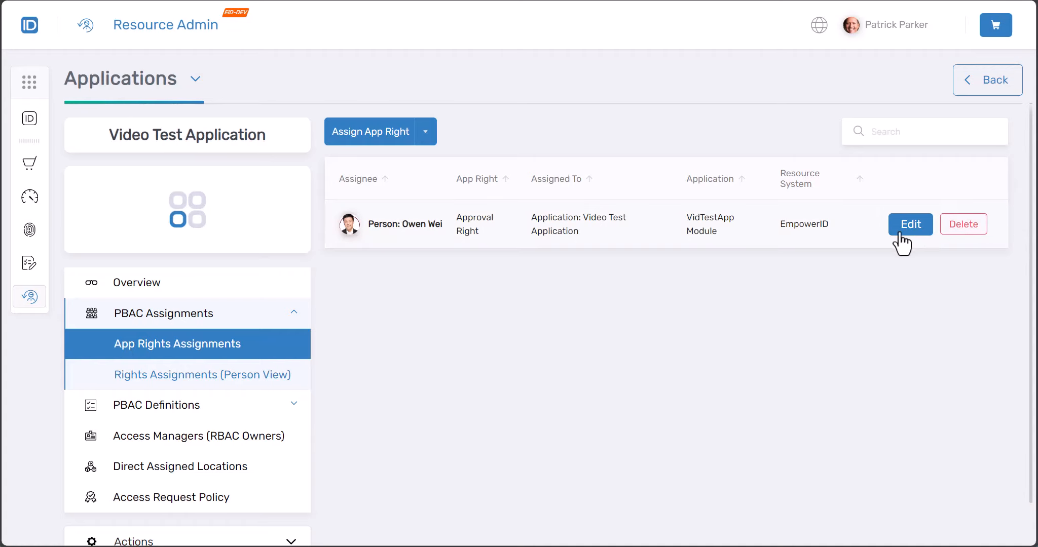
click(903, 234)
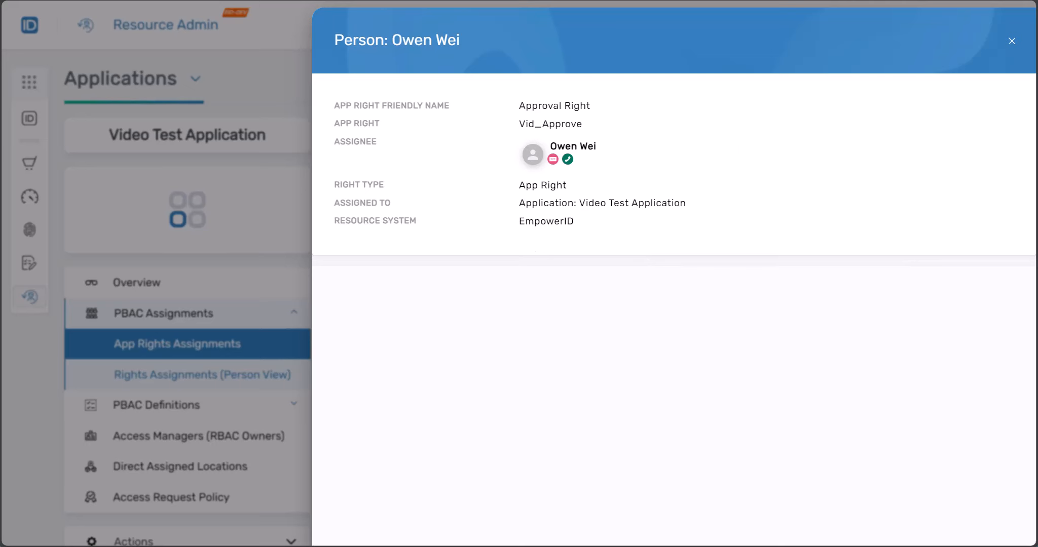
key(Escape)
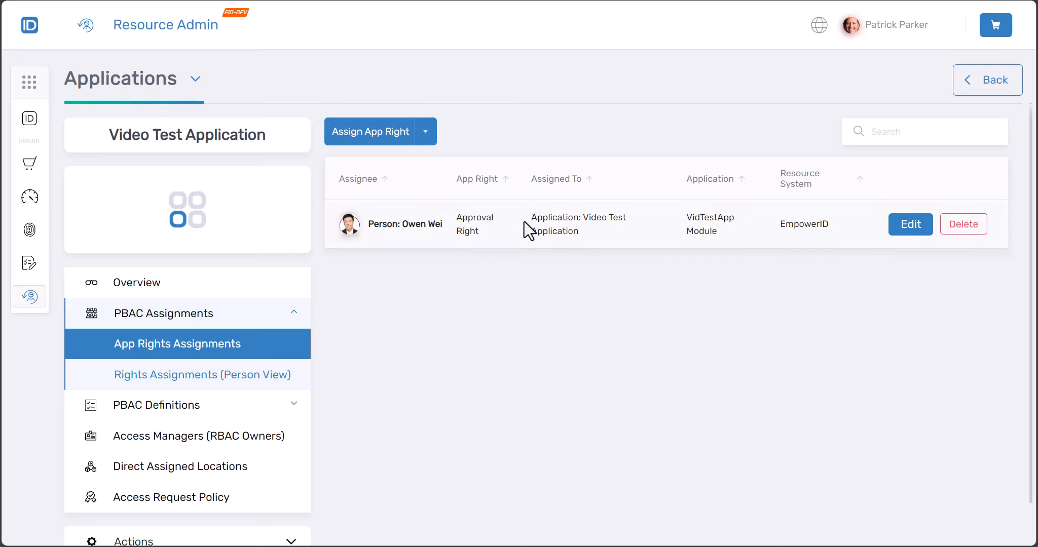
click(907, 227)
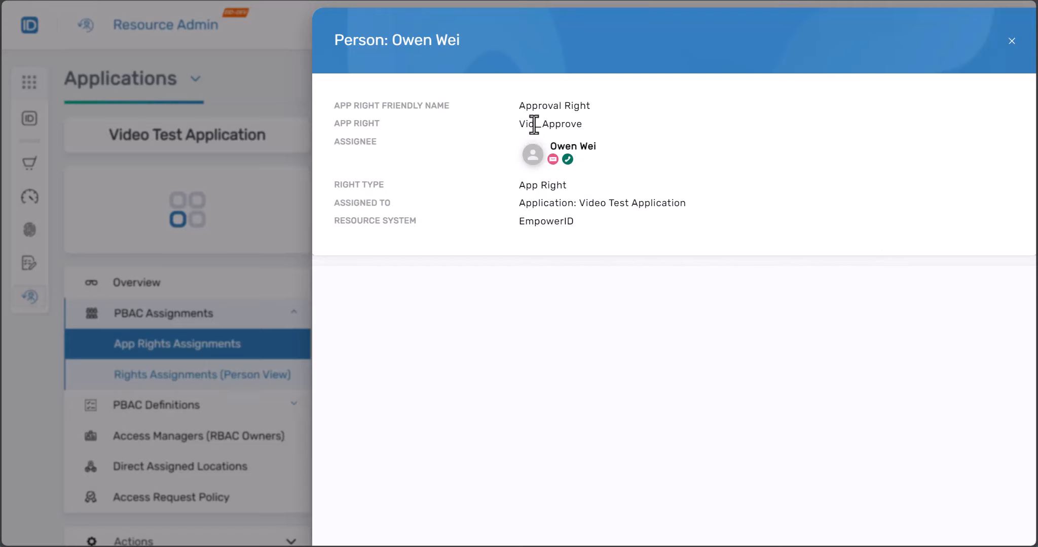
drag(520, 124, 599, 125)
click(631, 327)
click(1010, 41)
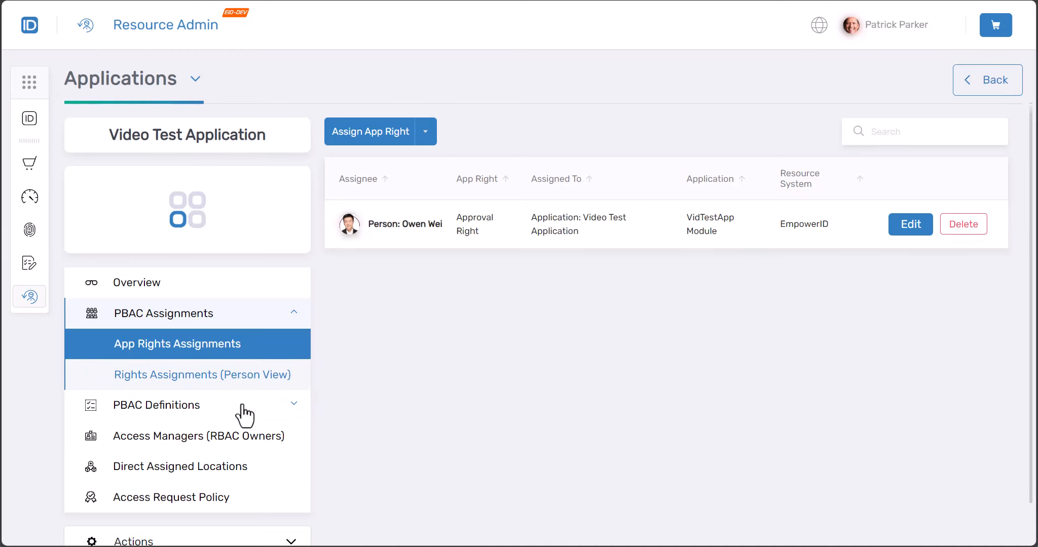
click(213, 405)
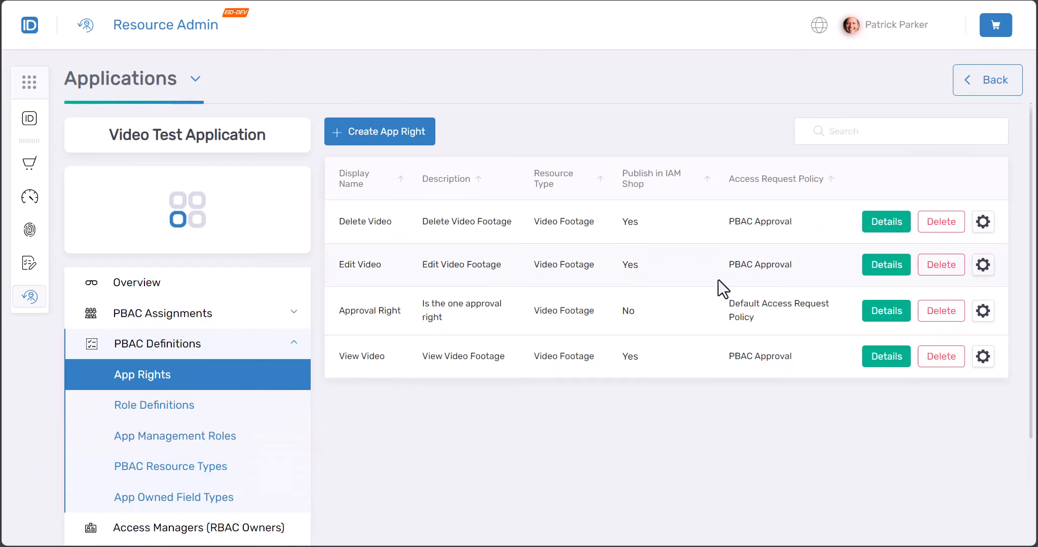
click(875, 270)
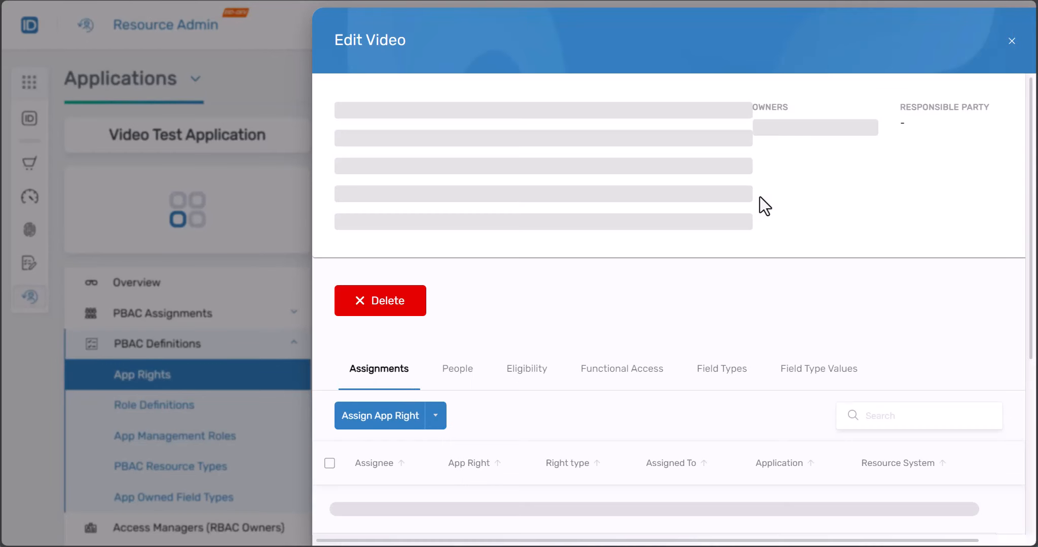
drag(331, 210, 572, 214)
click(577, 218)
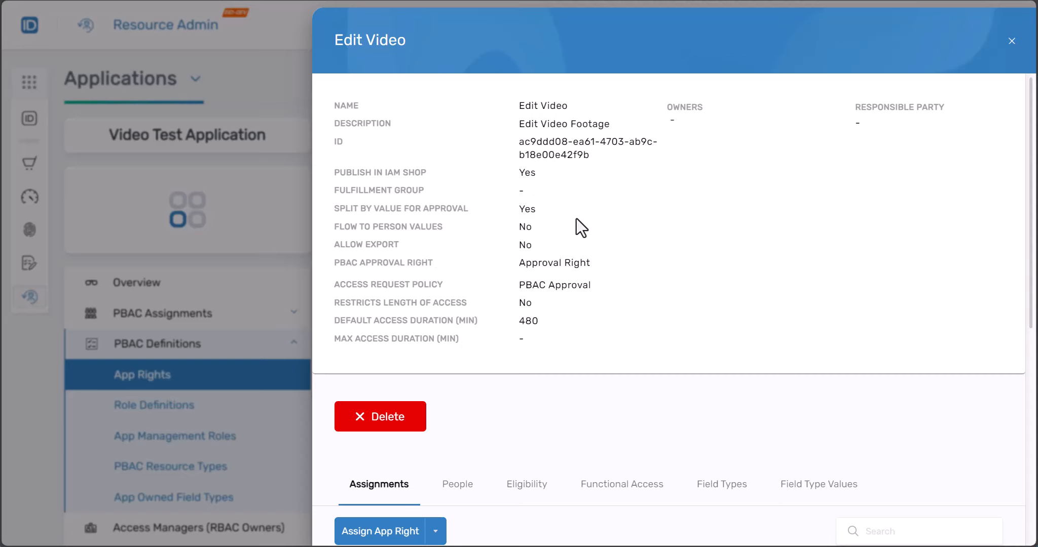
click(275, 55)
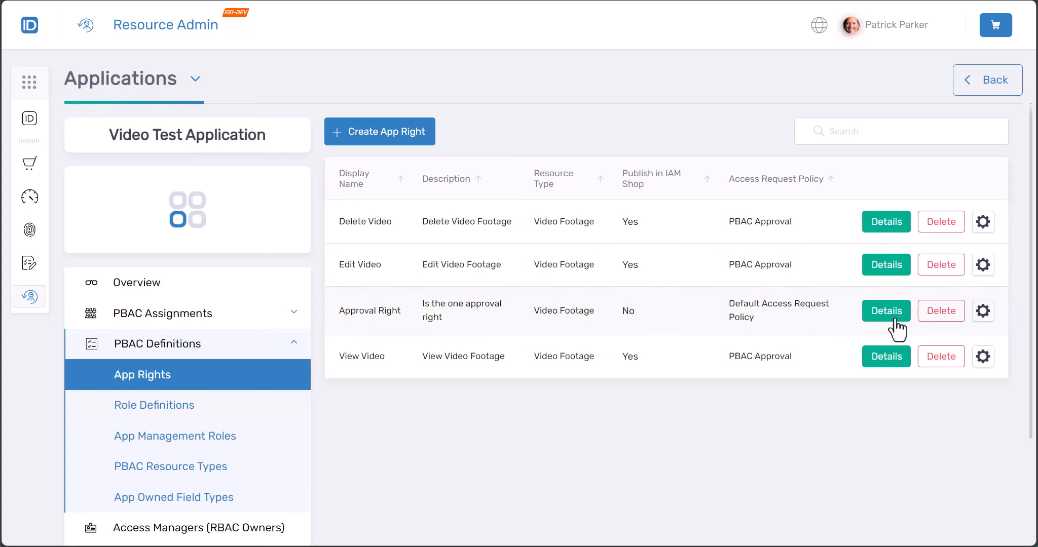
Add the Video Category field type to the Approval Right, required and allowing any value
click(983, 311)
click(944, 348)
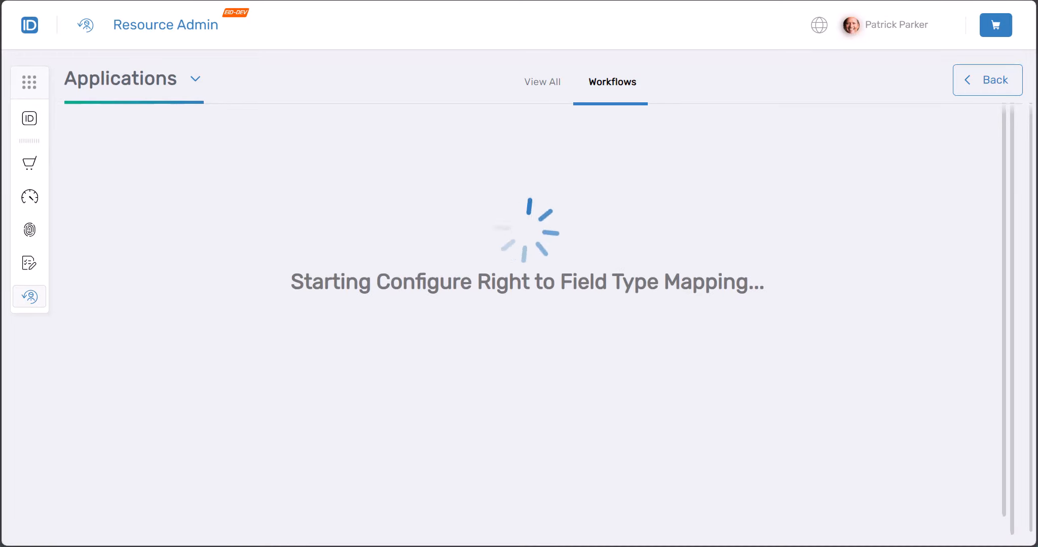
click(156, 247)
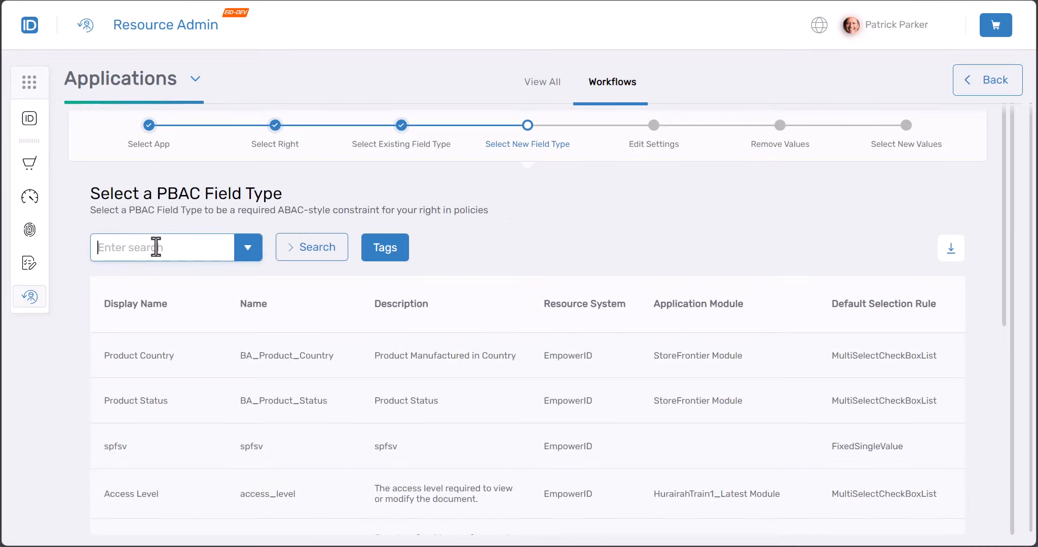
text(vid)
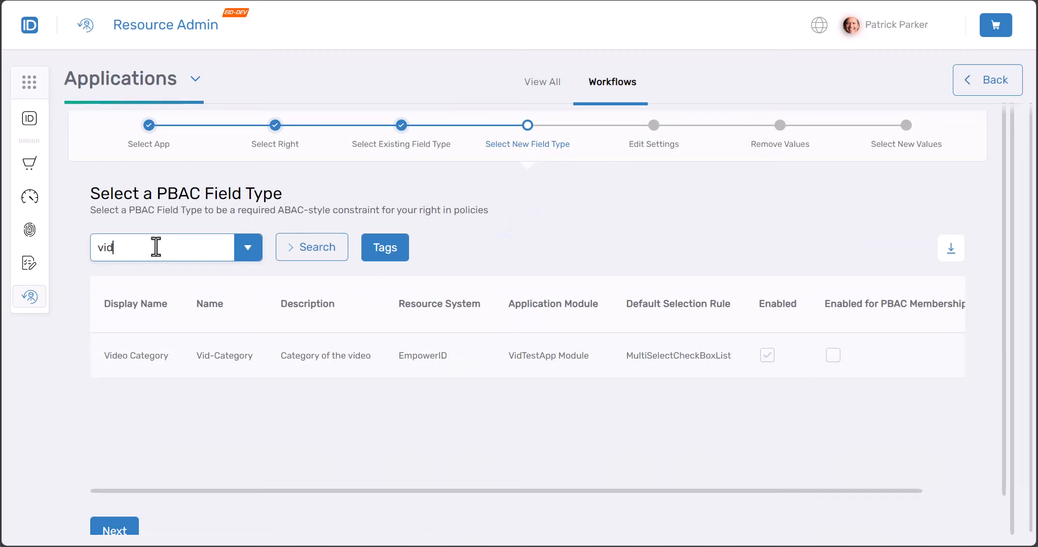
click(176, 362)
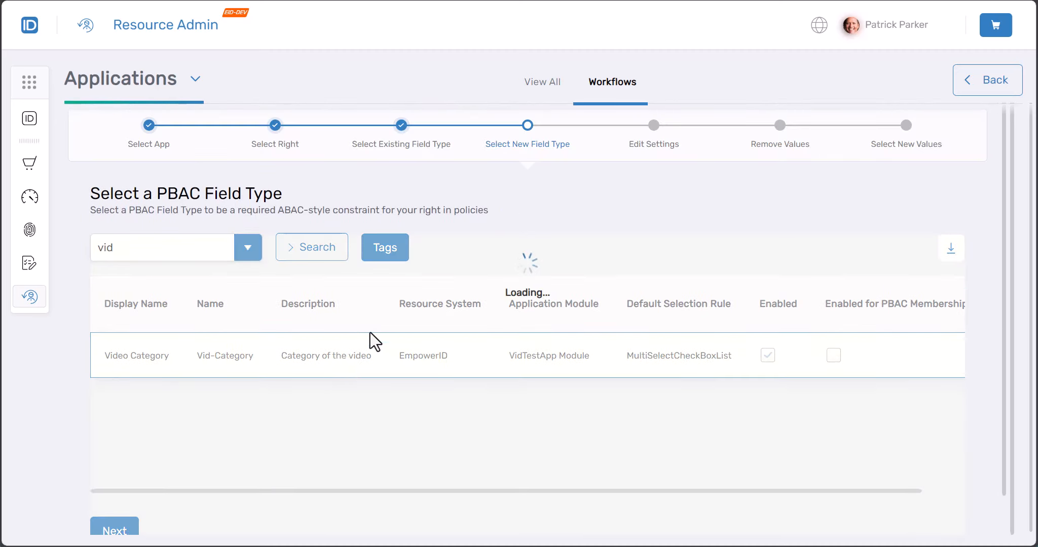
scroll(372, 323, down, 4)
scroll(371, 325, down, 2)
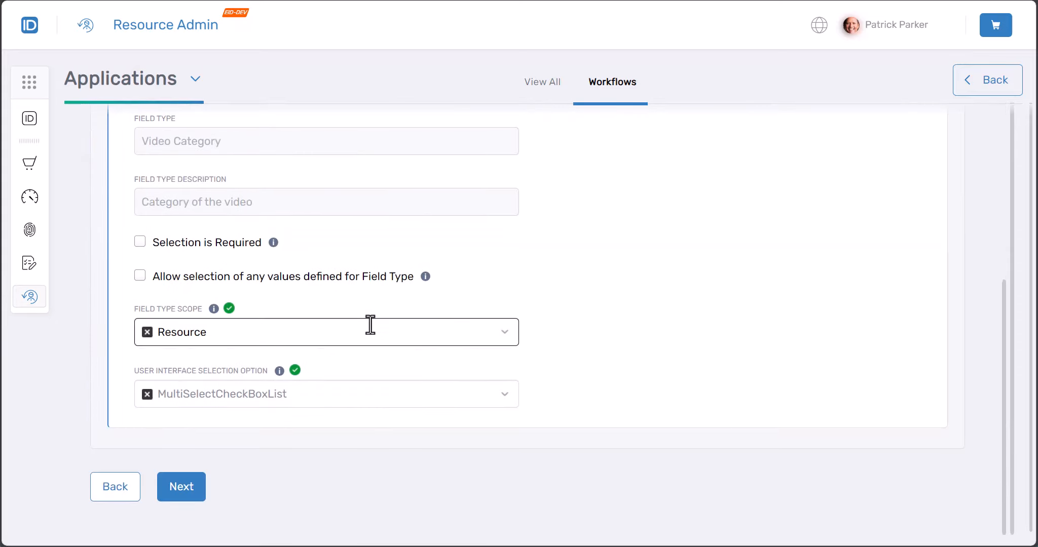
click(221, 276)
click(247, 244)
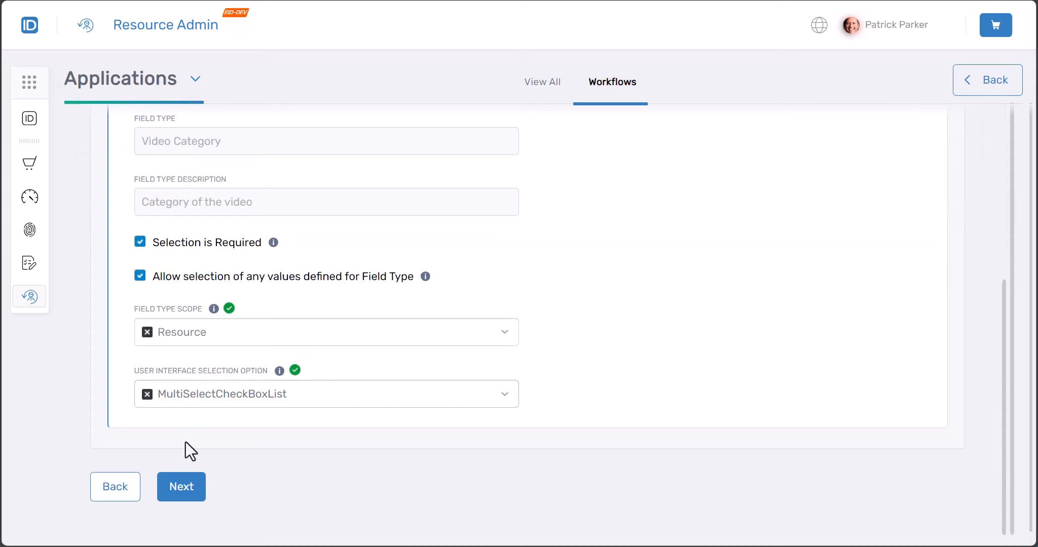
click(180, 498)
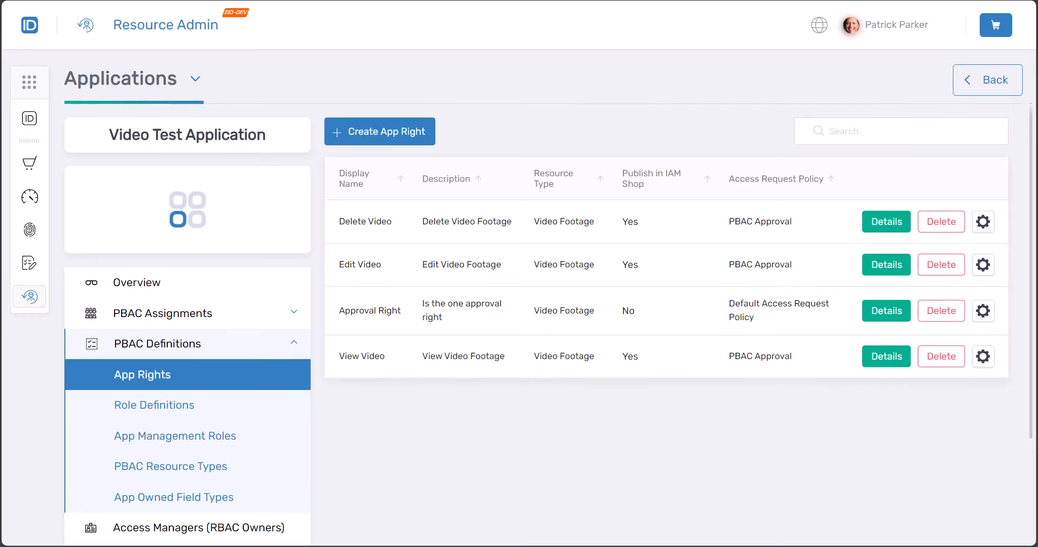
Edit the Approval Right assignment, scope it to the Compliance video category, and add it to the cart
click(195, 318)
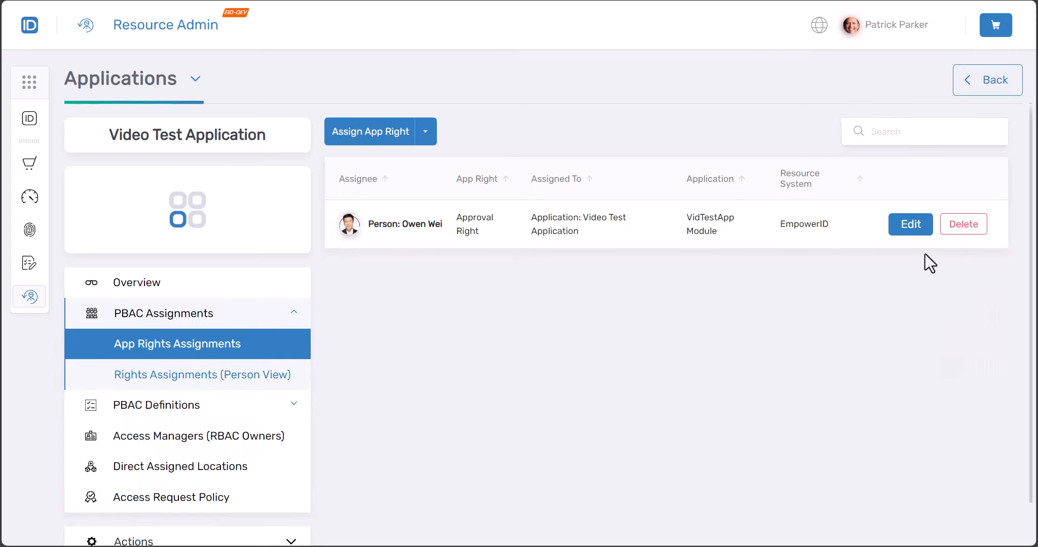
click(907, 227)
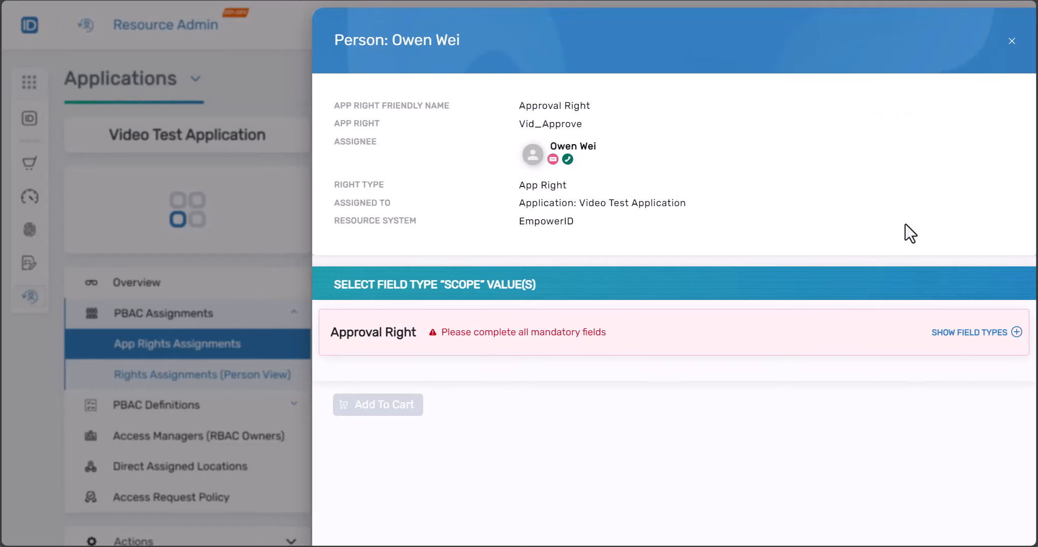
click(962, 337)
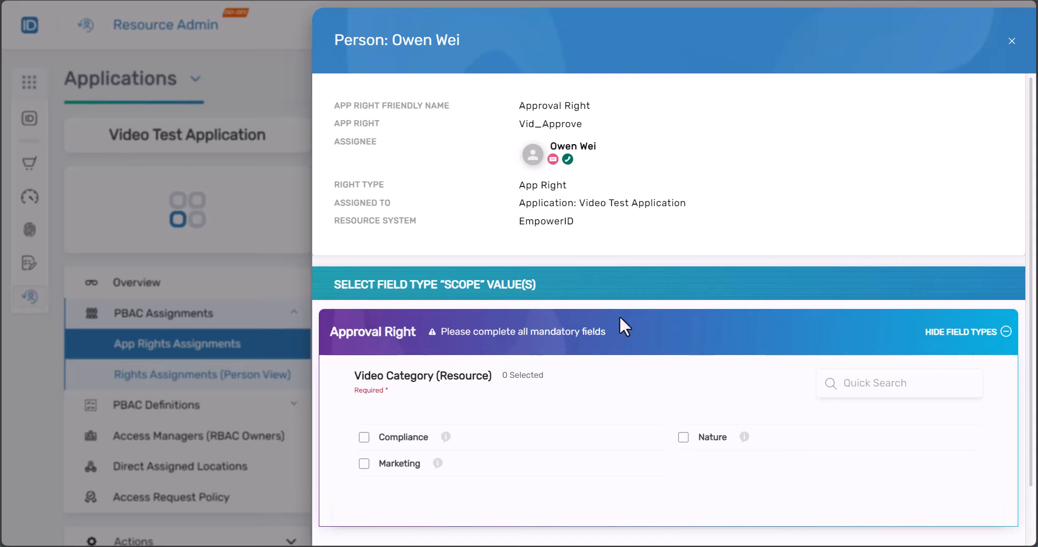
scroll(619, 315, down, 1)
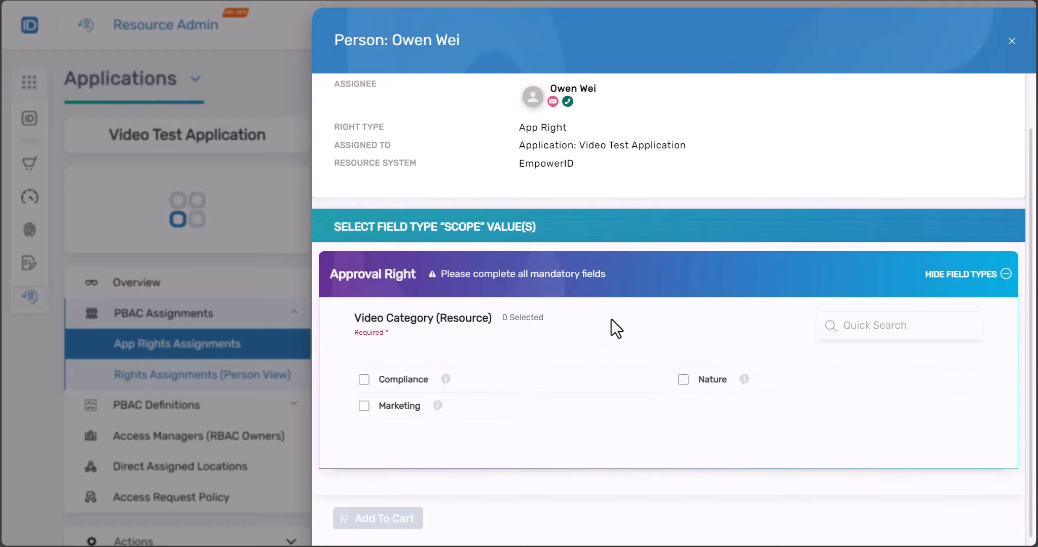
scroll(639, 370, up, 1)
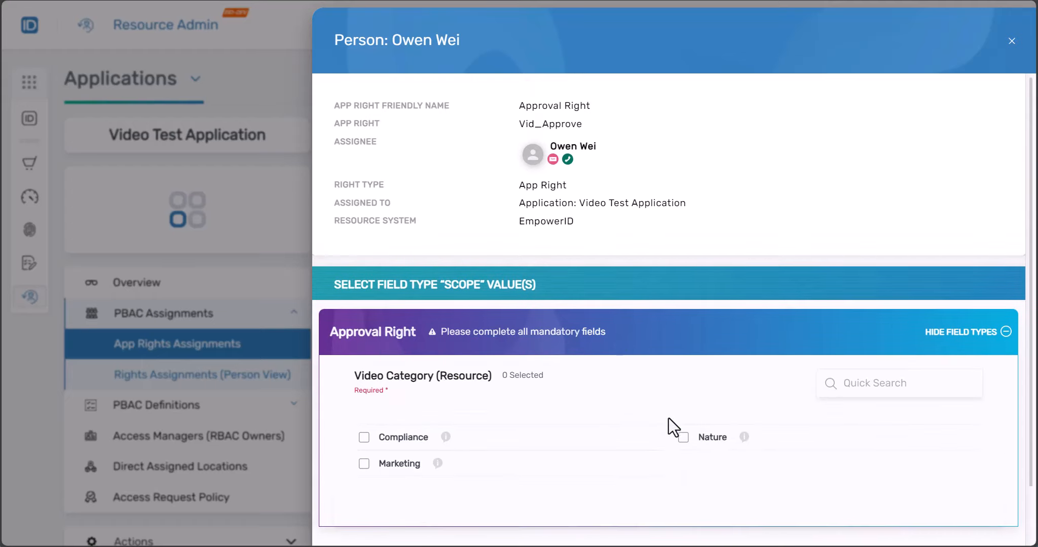
click(365, 438)
scroll(373, 440, down, 1)
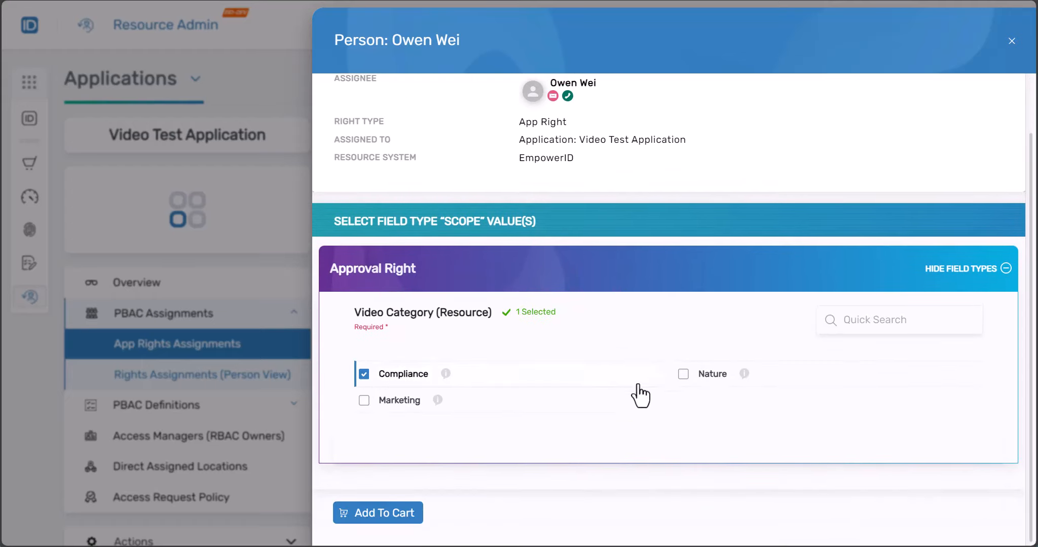
click(403, 515)
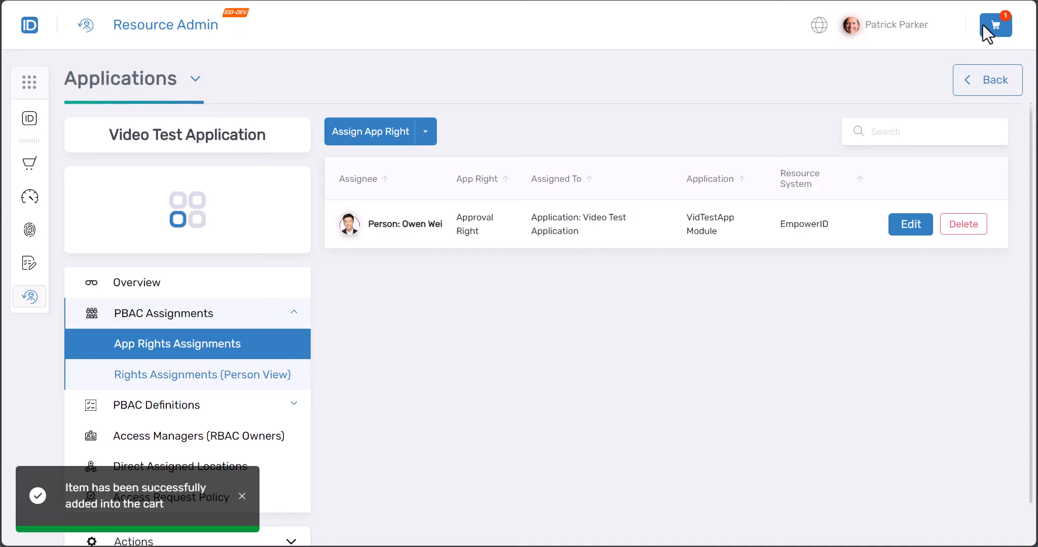
In the cart, choose a justification, enter a business request name, and submit
click(983, 25)
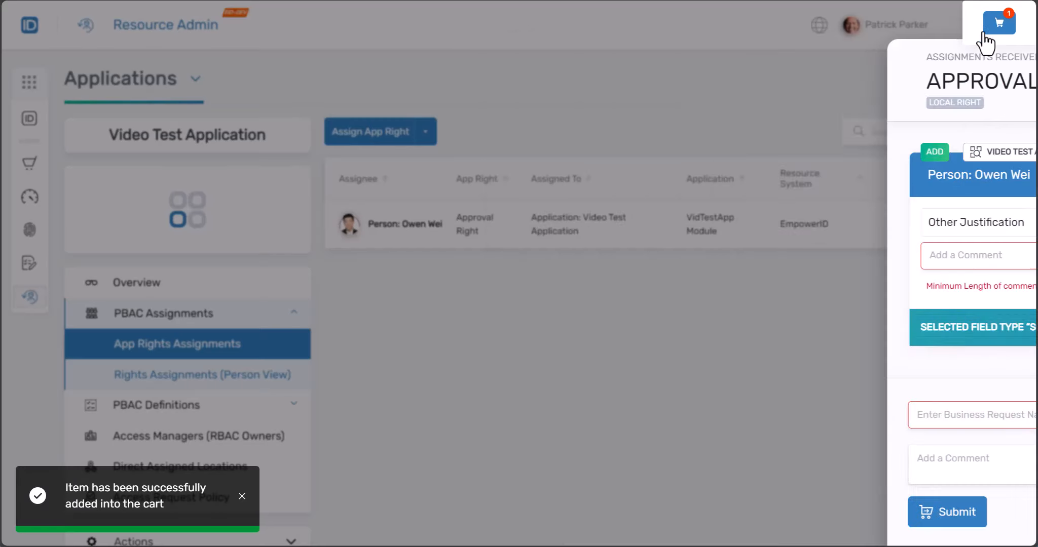
click(642, 228)
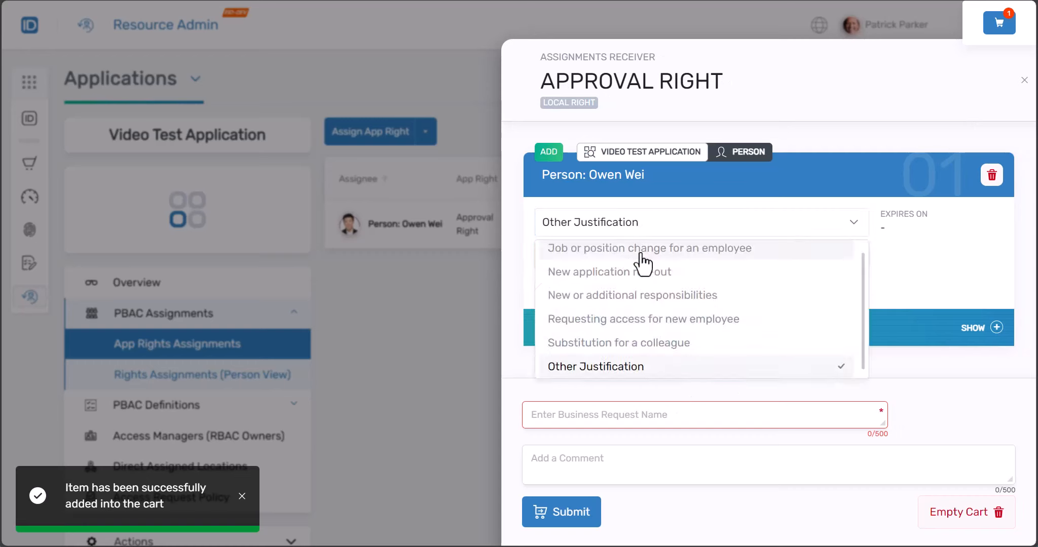
click(588, 254)
click(584, 231)
click(649, 292)
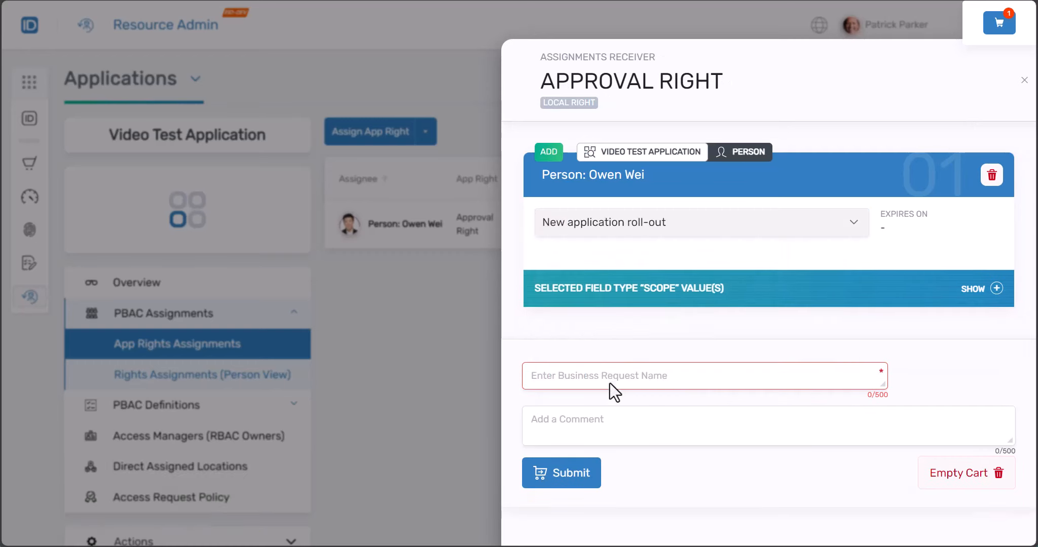
click(609, 377)
text(Add)
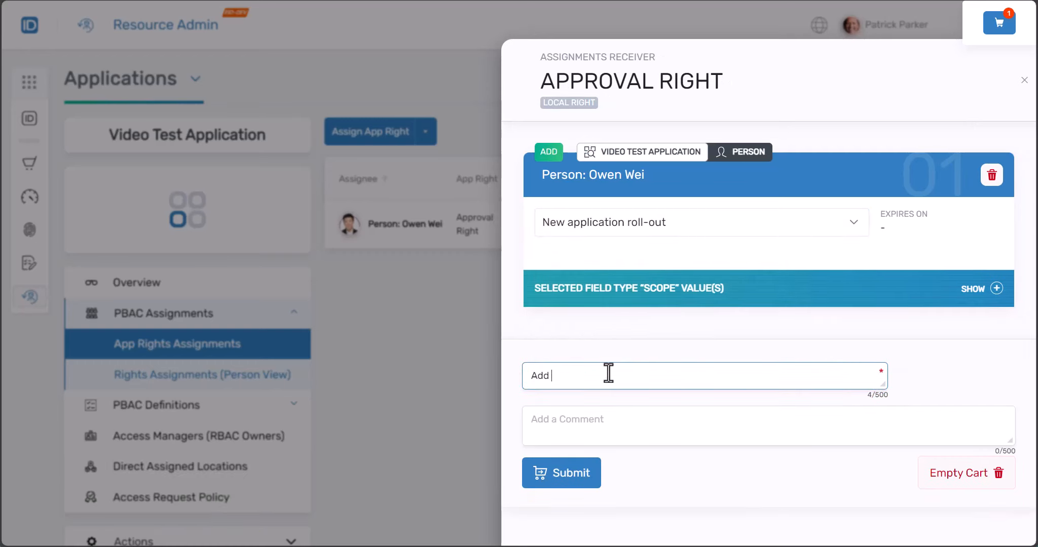
text( compliance to Owen)
click(593, 436)
click(572, 485)
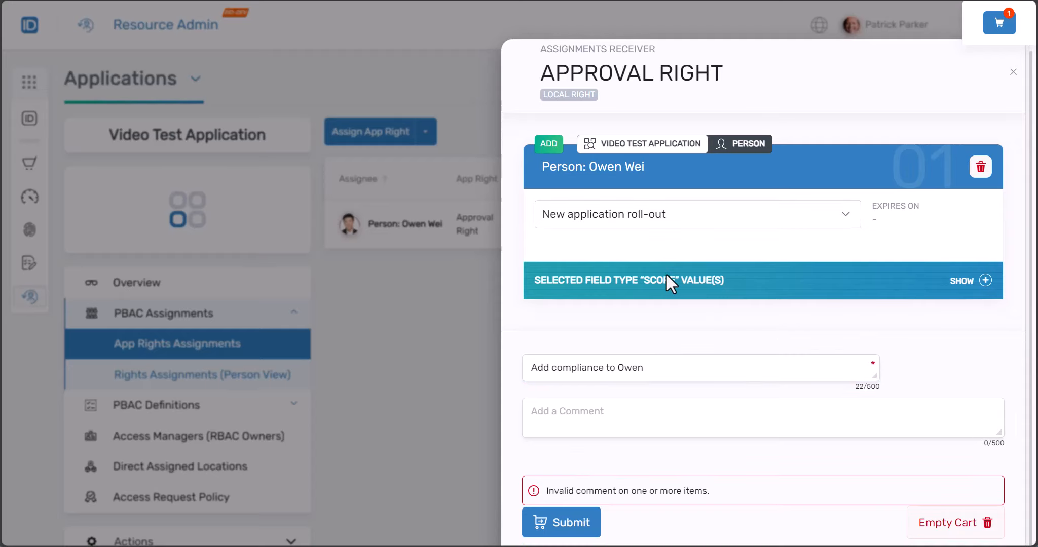
Change the justification to Requesting access for new employee and submit the request again
click(661, 367)
click(667, 223)
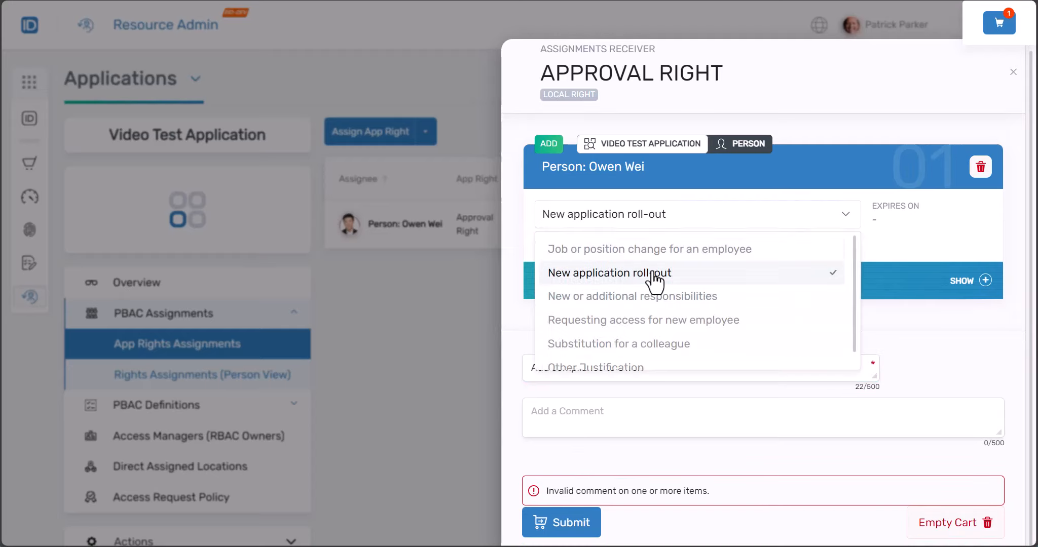
click(654, 274)
click(647, 219)
click(637, 259)
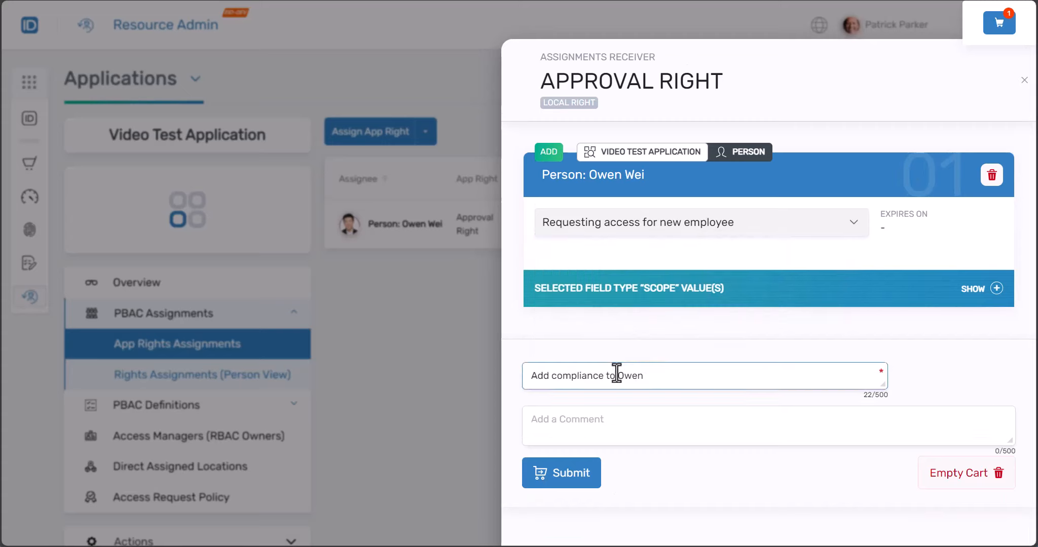
click(580, 485)
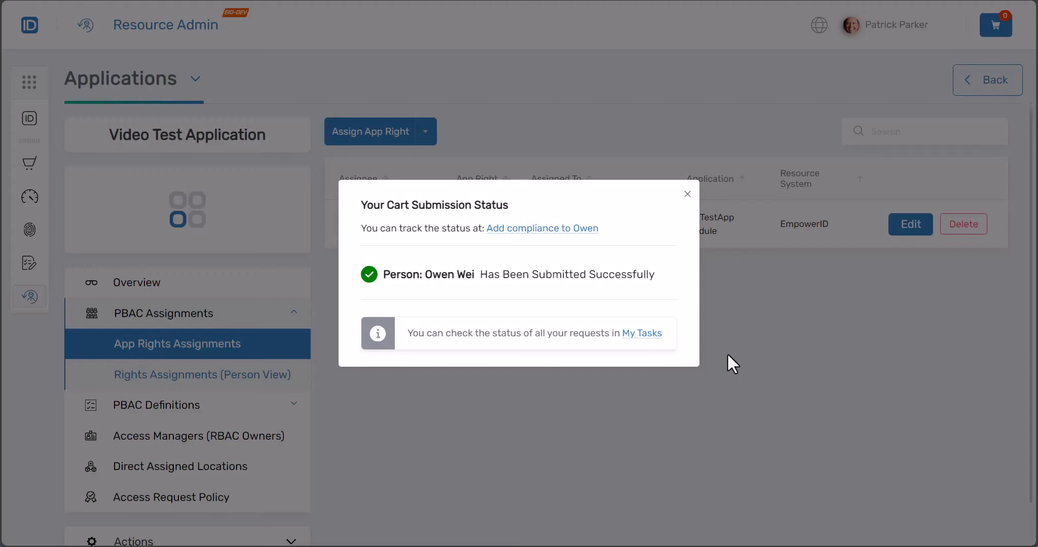
Close the Your Cart Submission Status dialog
click(688, 194)
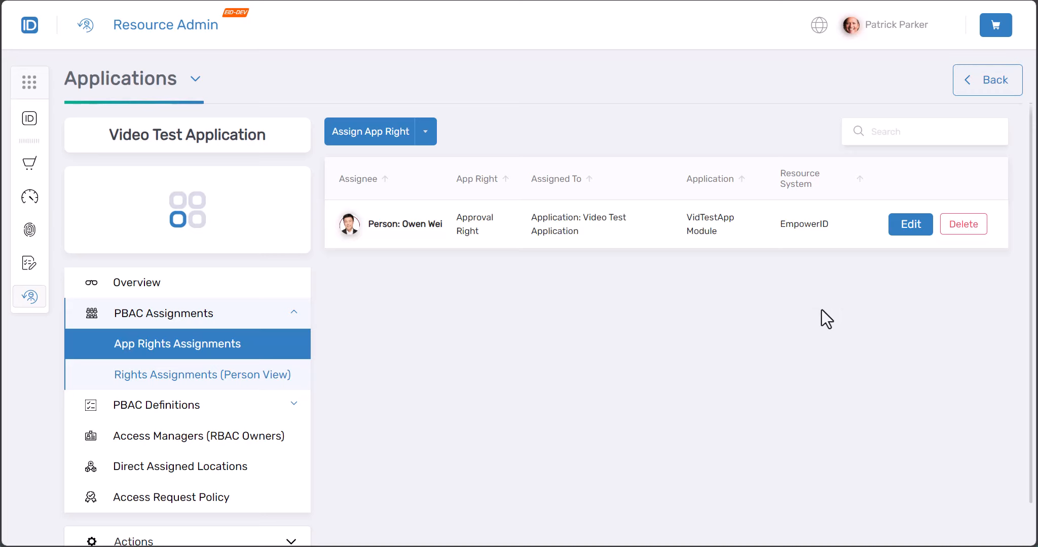
click(901, 227)
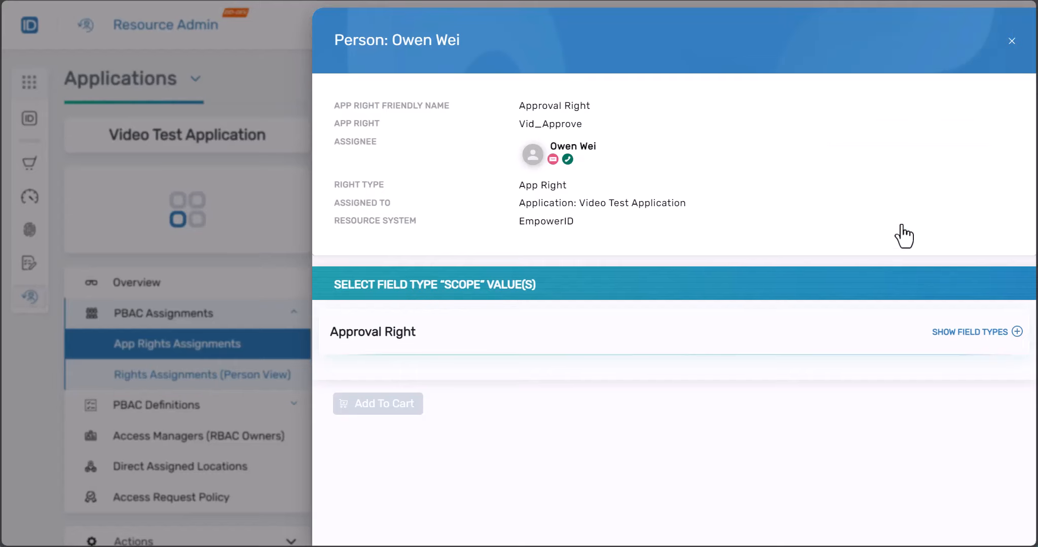
click(1005, 337)
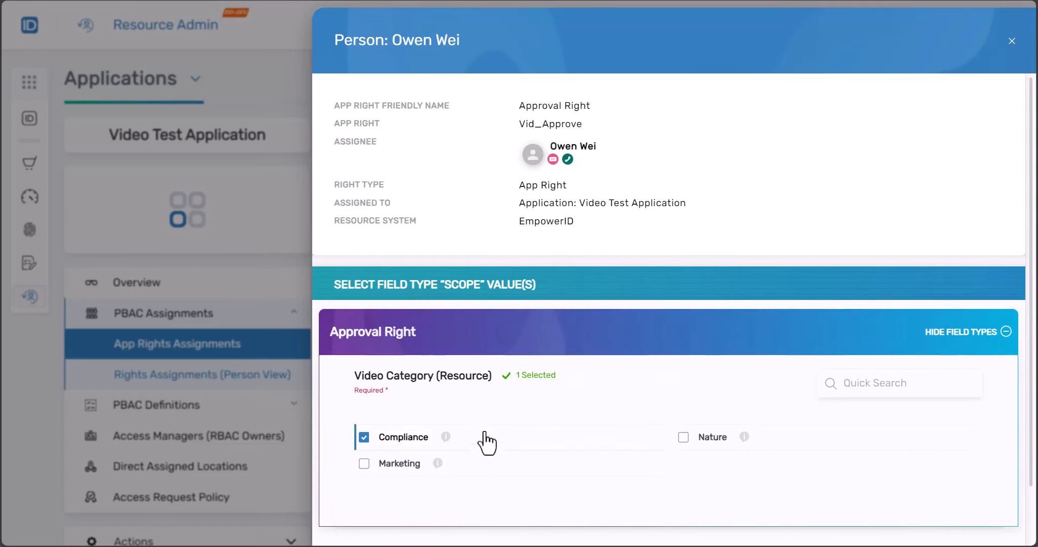
click(1012, 42)
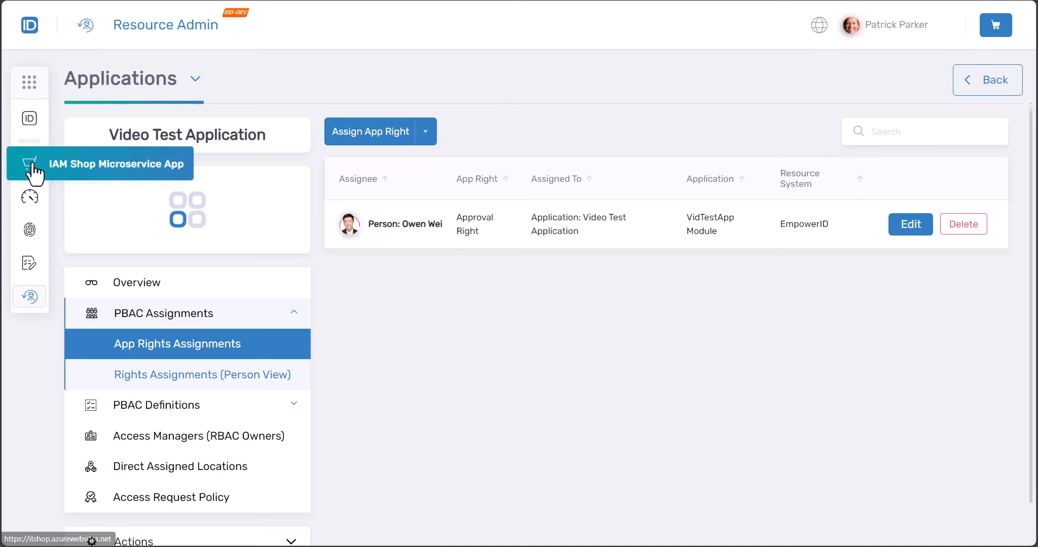
Open IAM Shop in a new tab and search its Applications for 'vid'
right_click(60, 160)
click(78, 170)
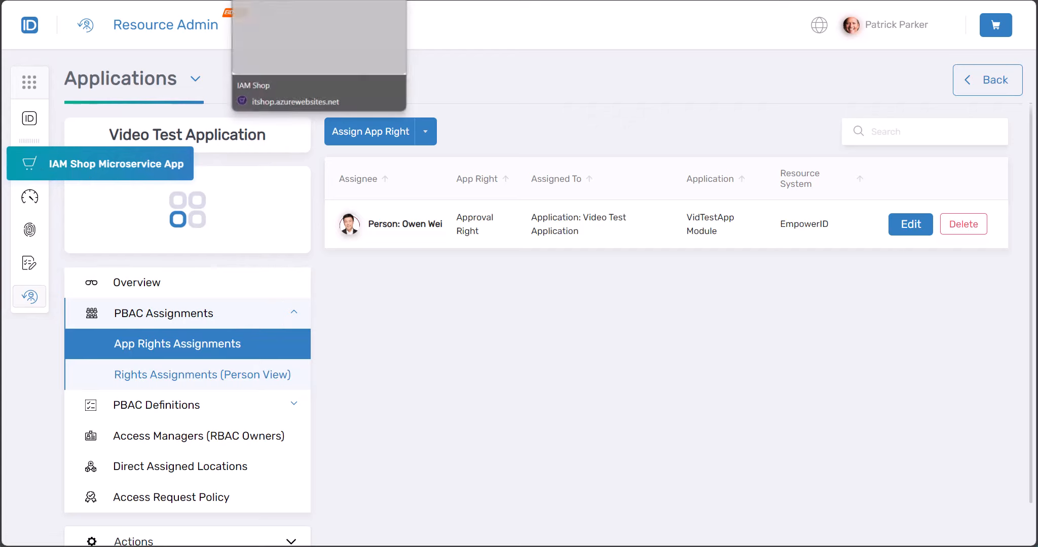
click(319, 1)
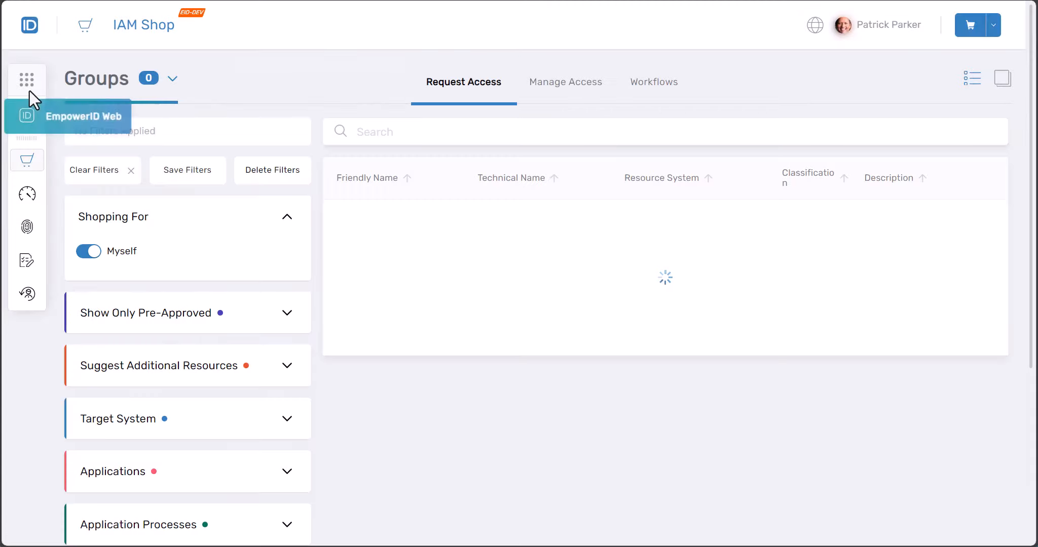
click(89, 79)
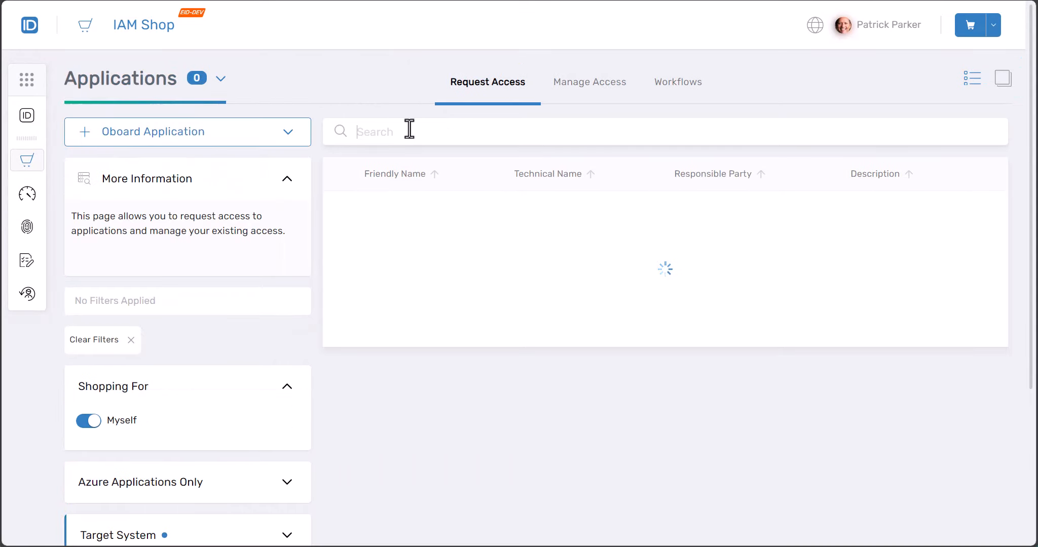
click(409, 129)
text(vid)
Request Edit Video on Video Test Application for Compliance and Nature, and add it to the cart
click(952, 221)
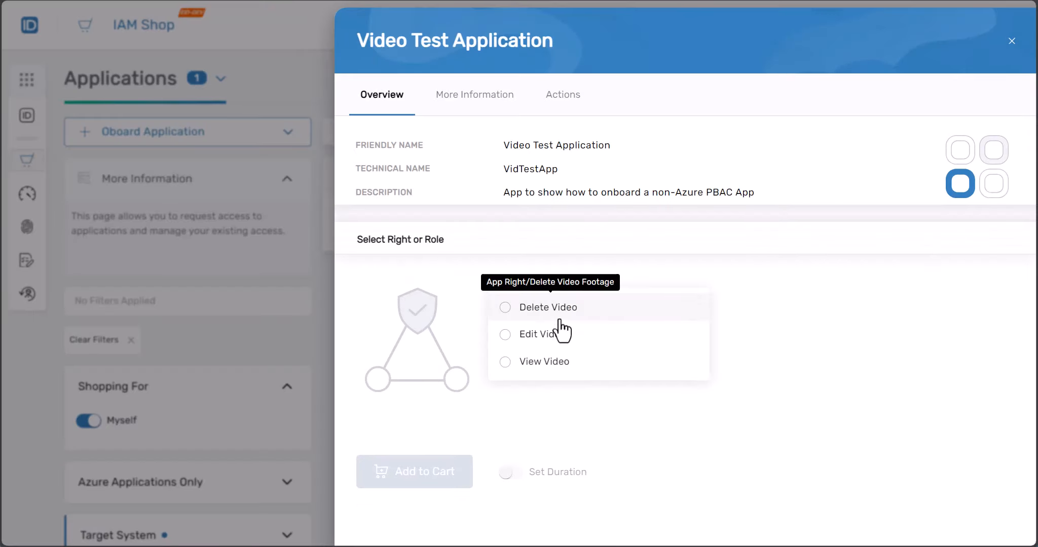
click(532, 335)
scroll(691, 325, down, 5)
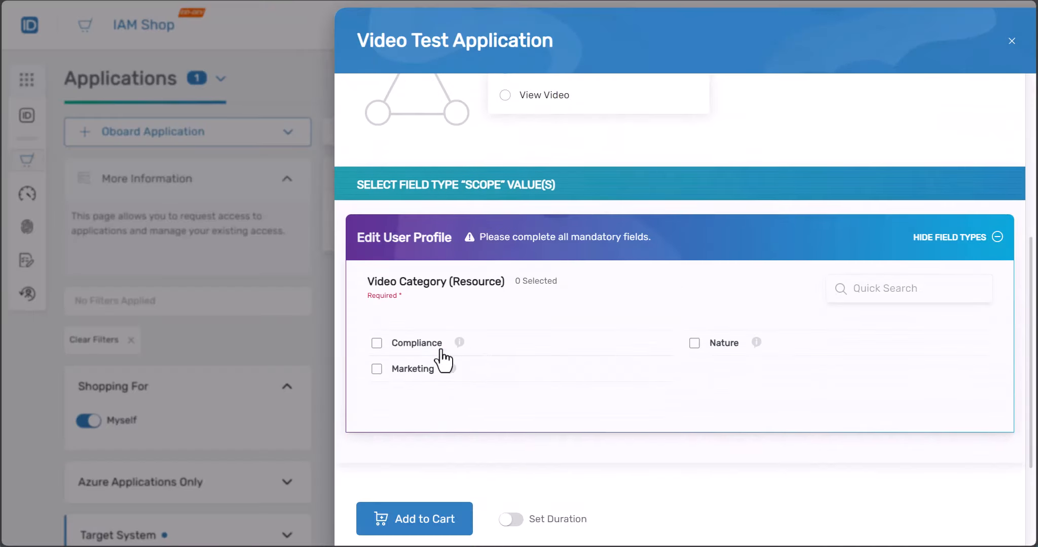
click(409, 352)
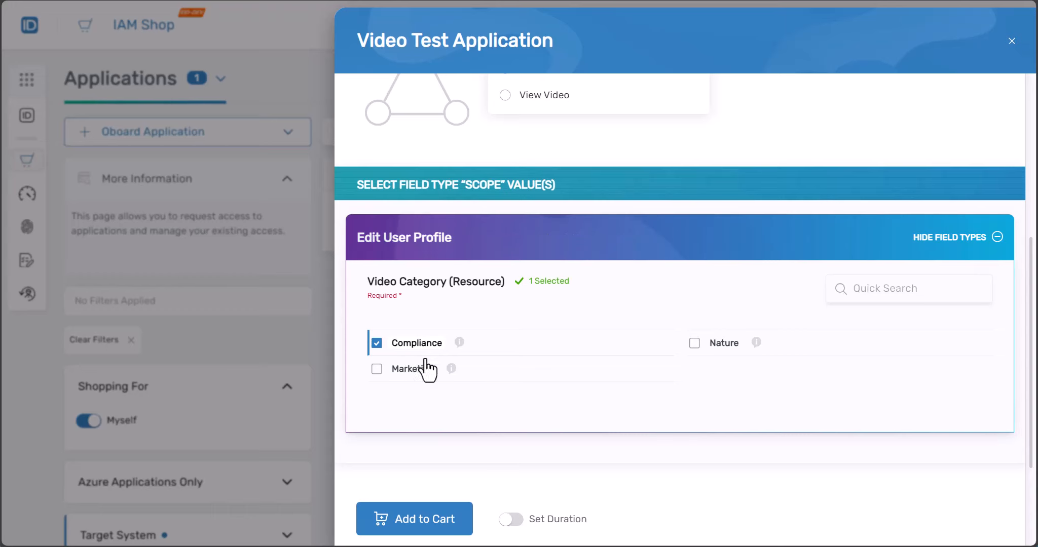
click(695, 344)
scroll(526, 397, down, 2)
click(416, 400)
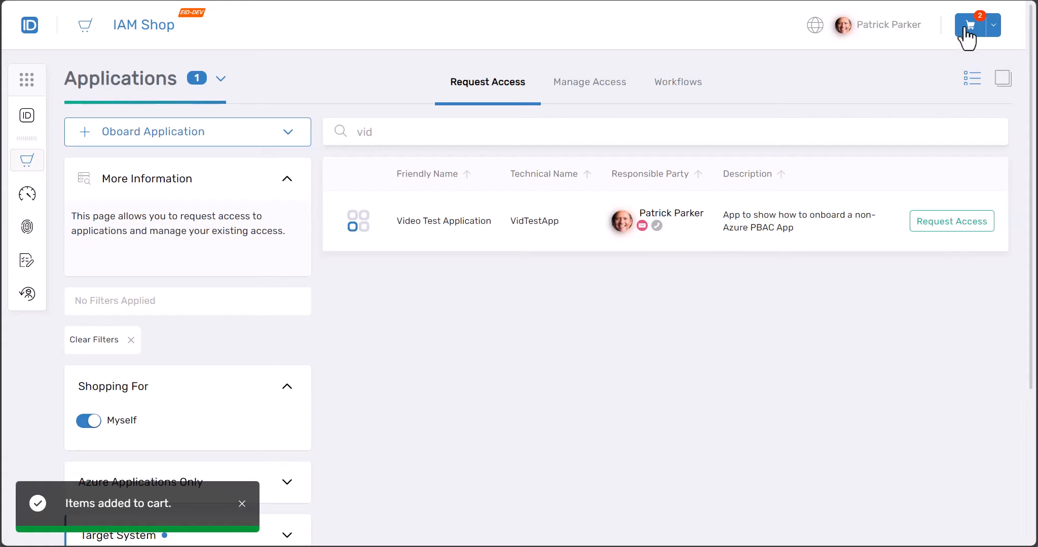
click(964, 30)
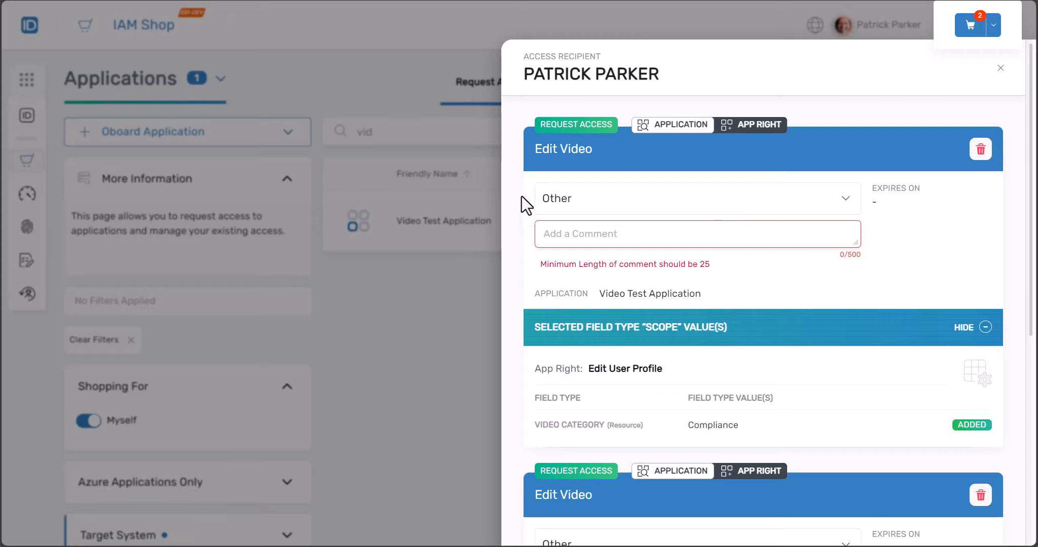
Set the two requests' reasons to New application roll-out and Requesting access for new employee
scroll(528, 223, down, 4)
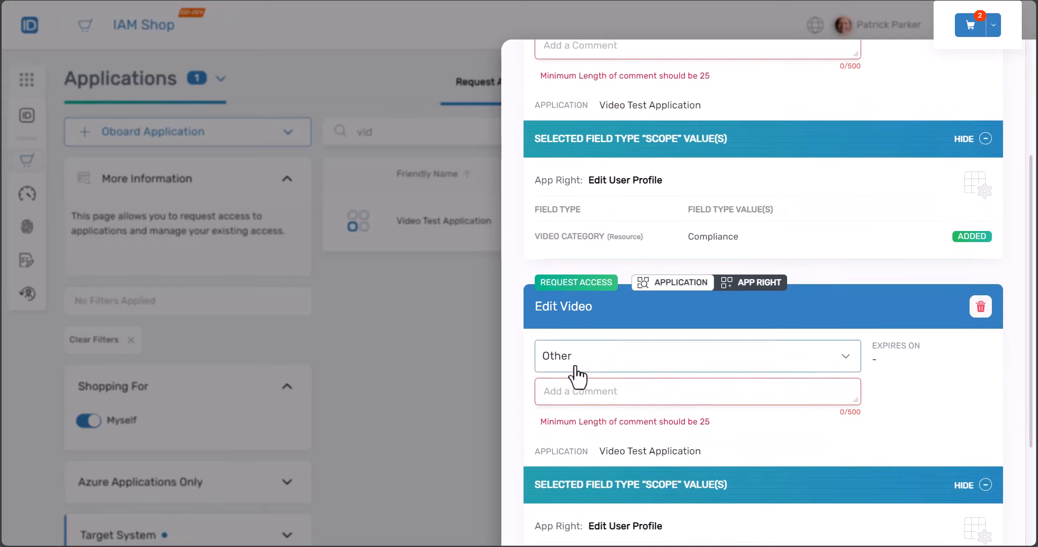
scroll(574, 371, up, 4)
click(626, 200)
click(618, 246)
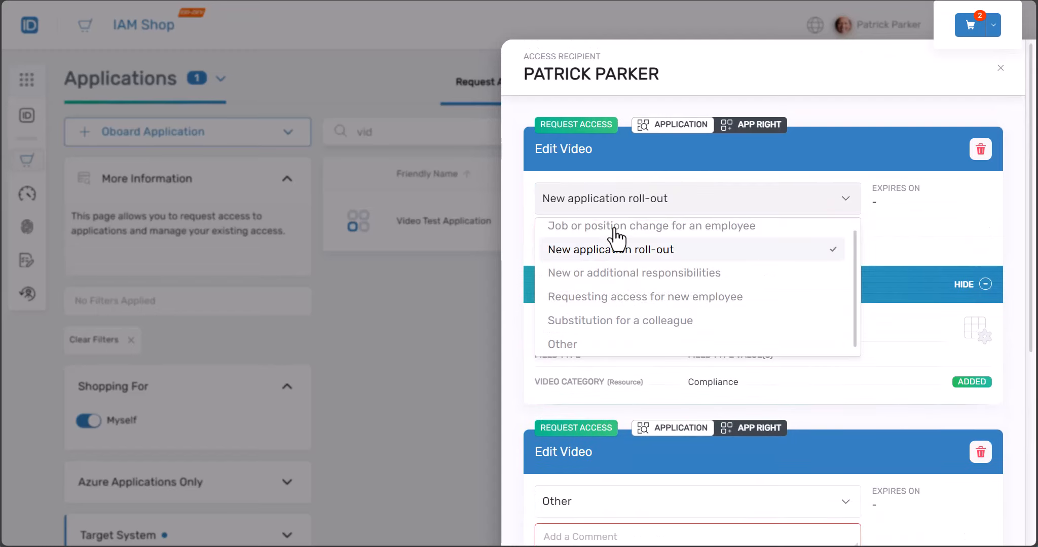
scroll(640, 400, down, 3)
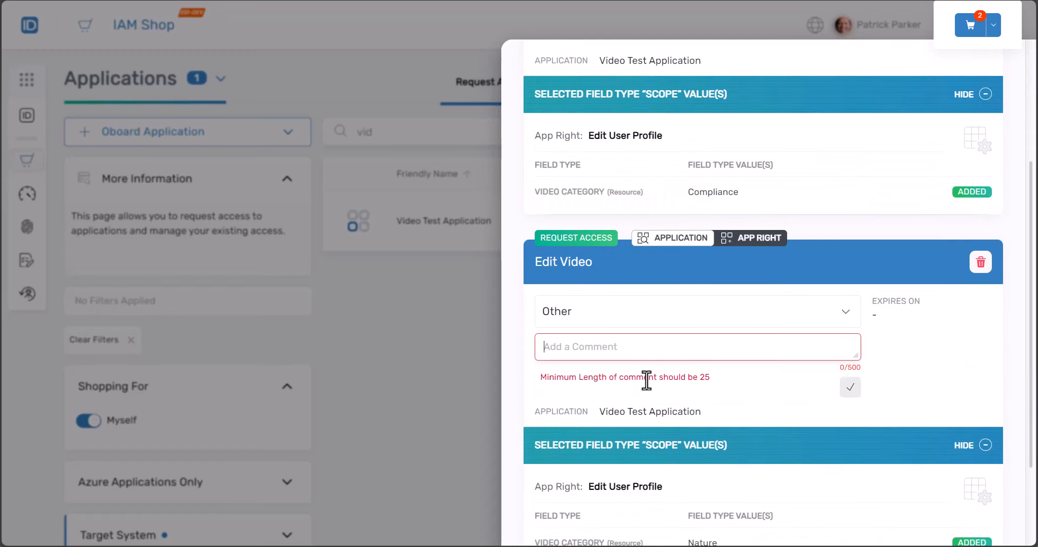
click(846, 315)
click(809, 410)
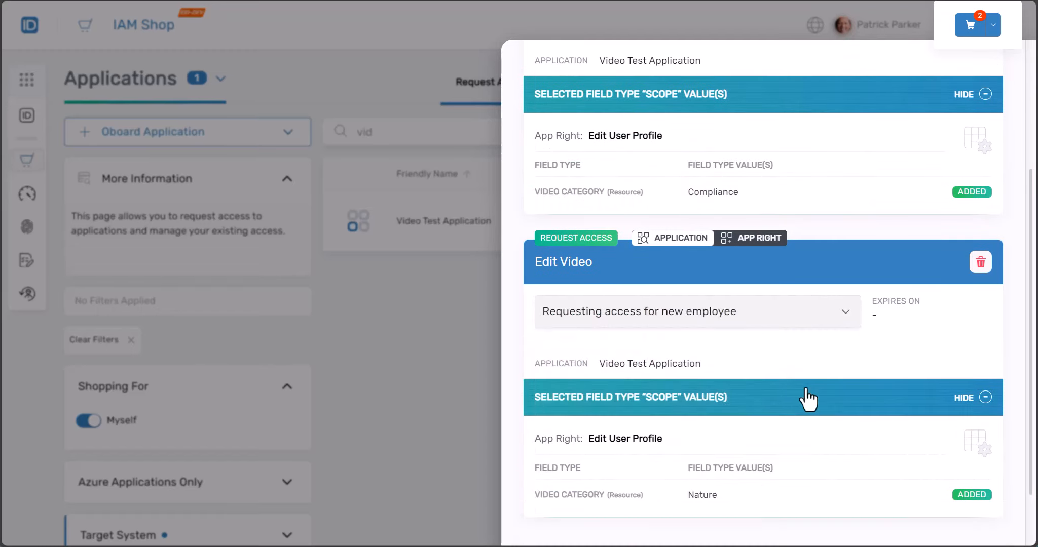
scroll(800, 376, up, 3)
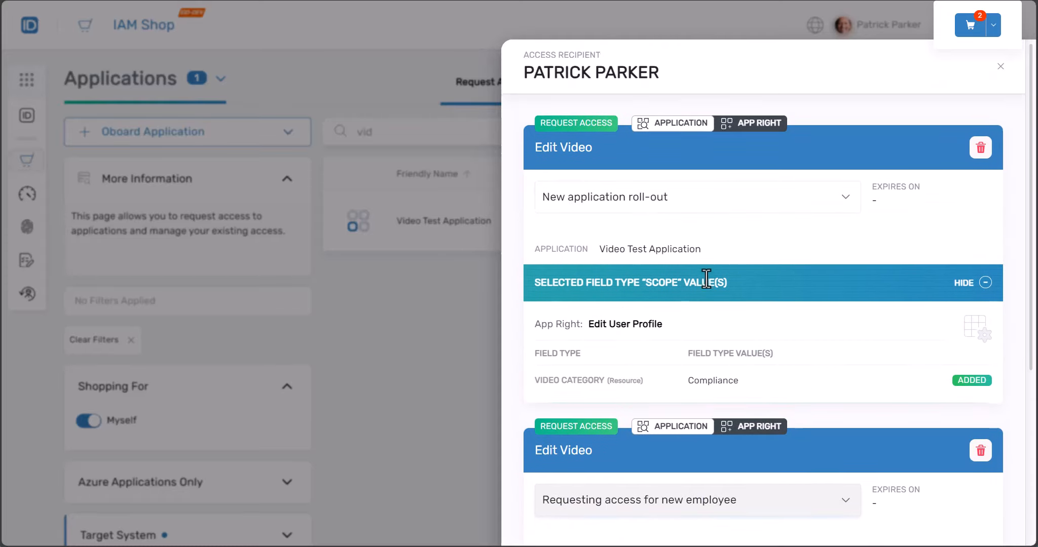
scroll(676, 366, down, 4)
Evaluate the cart and submit it as the business request 'Split approval test'
click(610, 513)
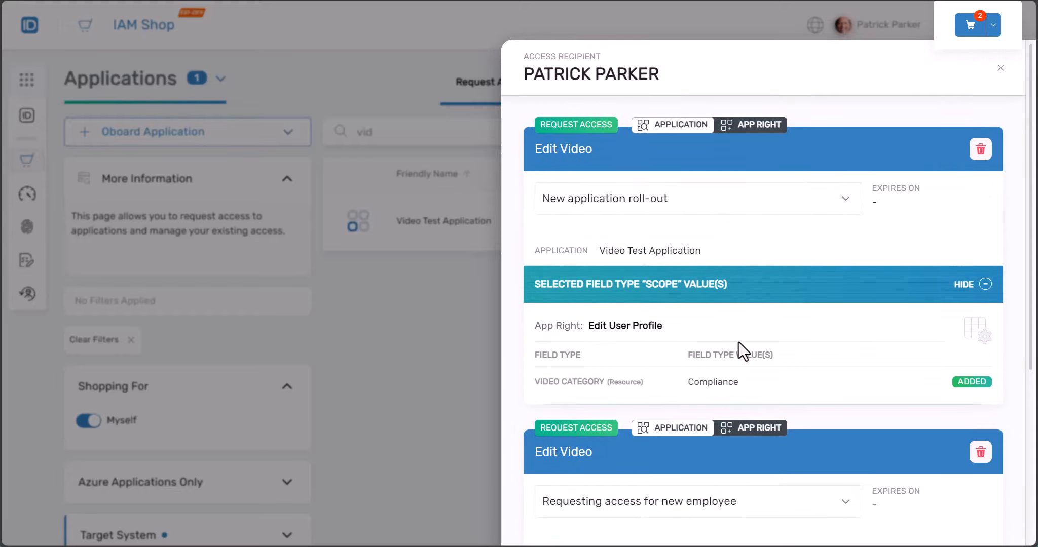
scroll(739, 342, up, 5)
scroll(774, 405, down, 6)
click(567, 511)
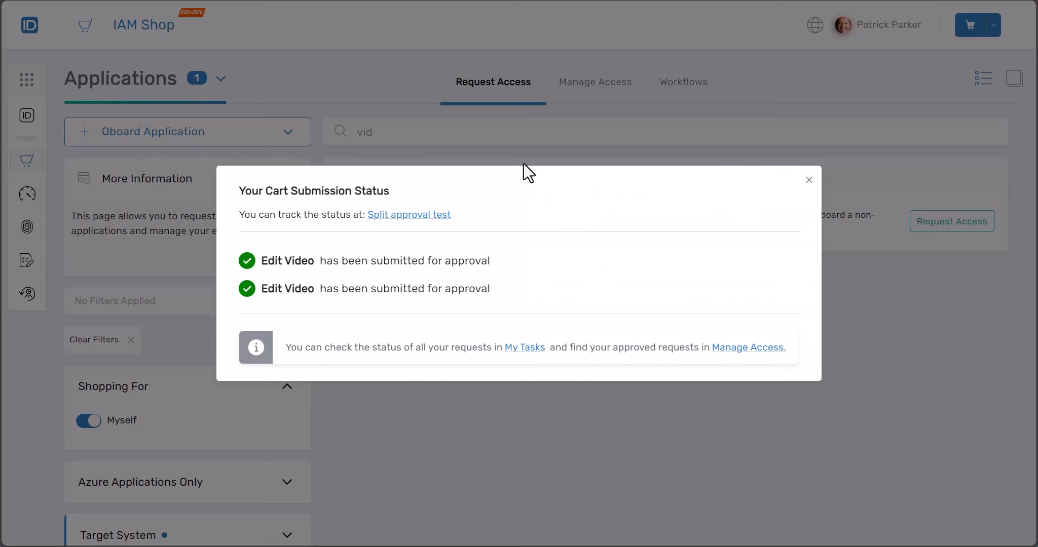
Open the 'Split approval test' tracking link in a new tab
right_click(403, 216)
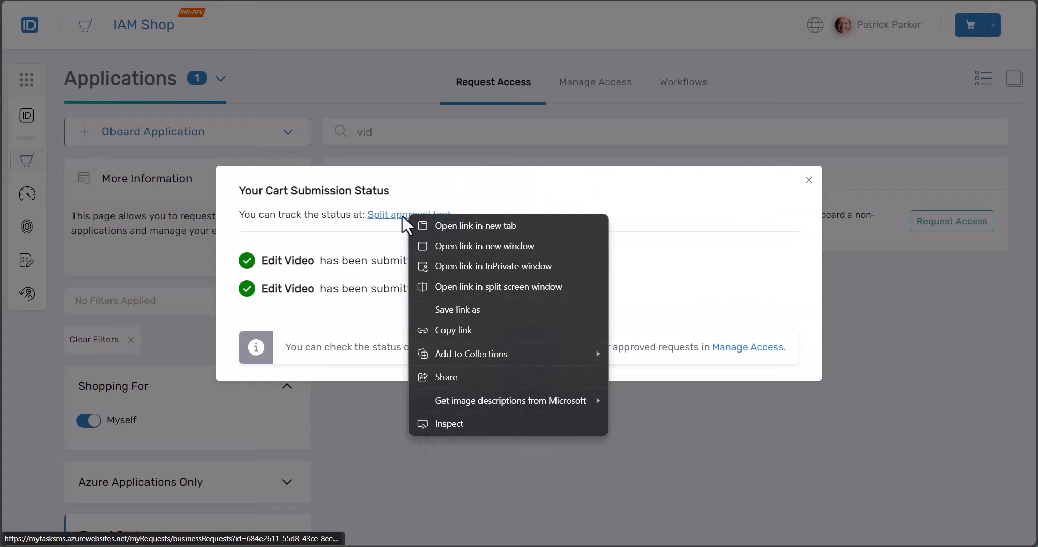
click(402, 216)
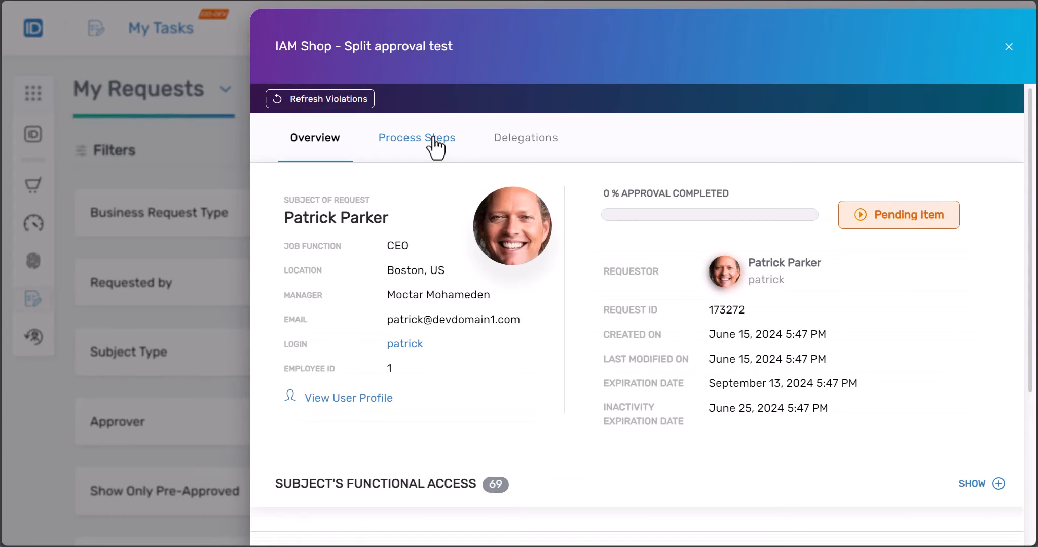
Check the approvers of both Local Right:Edit process steps; one step has no approvers
click(433, 138)
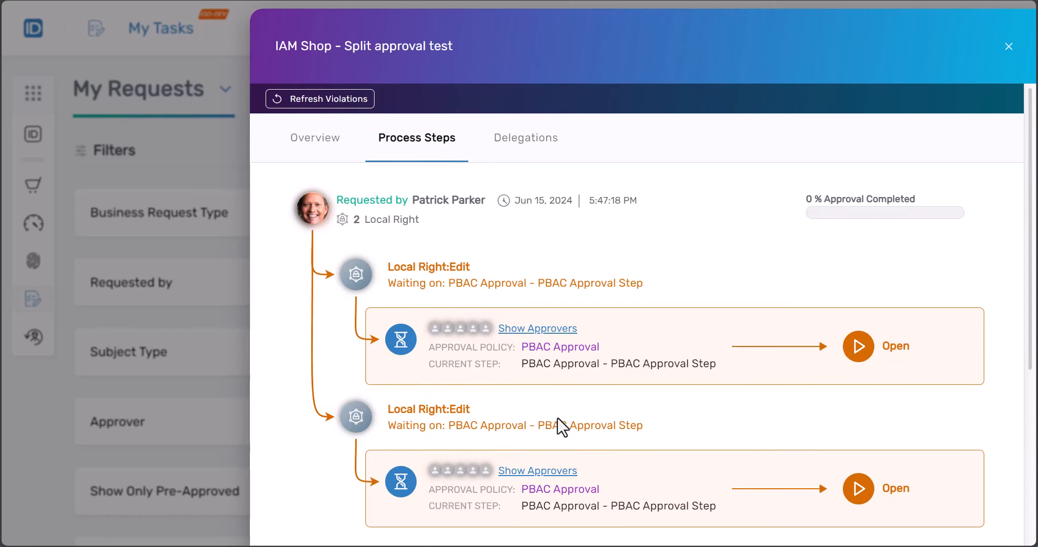
scroll(561, 415, down, 3)
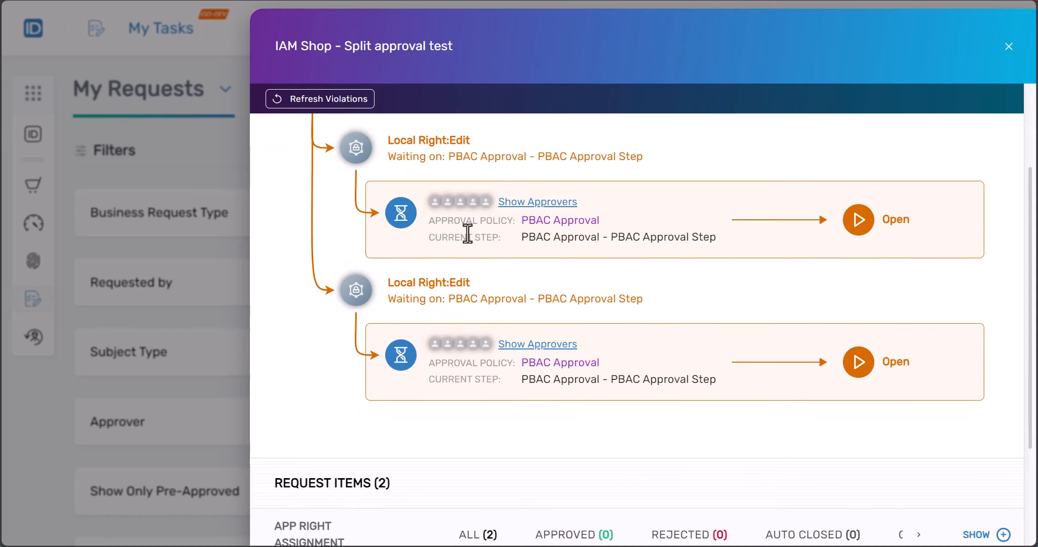
scroll(527, 241, up, 3)
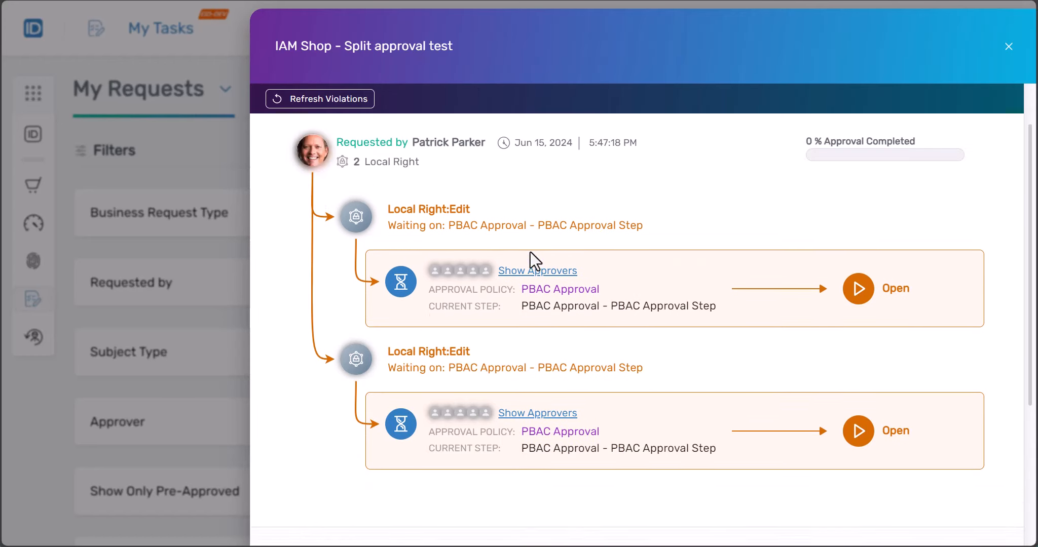
click(544, 330)
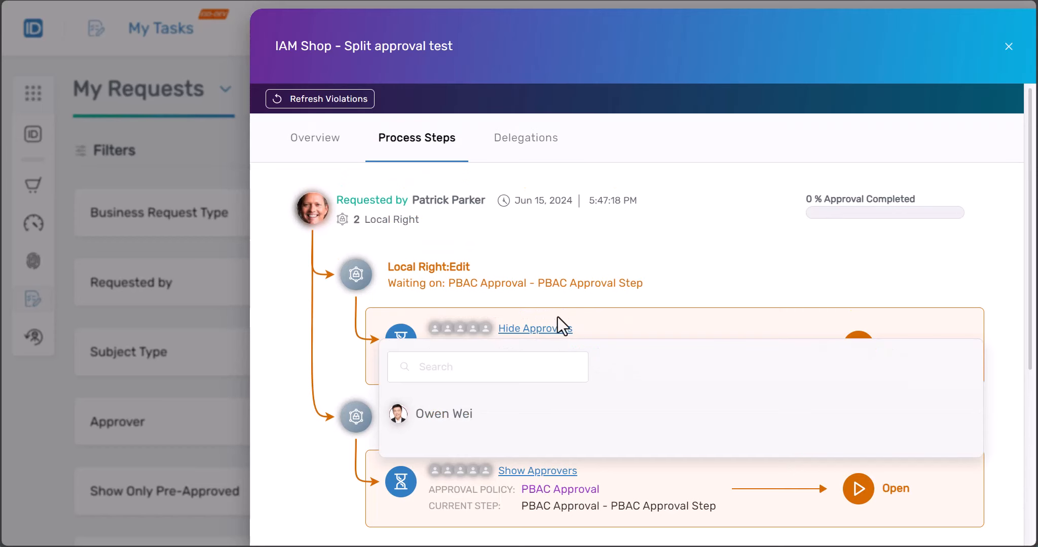
click(570, 302)
scroll(571, 302, down, 4)
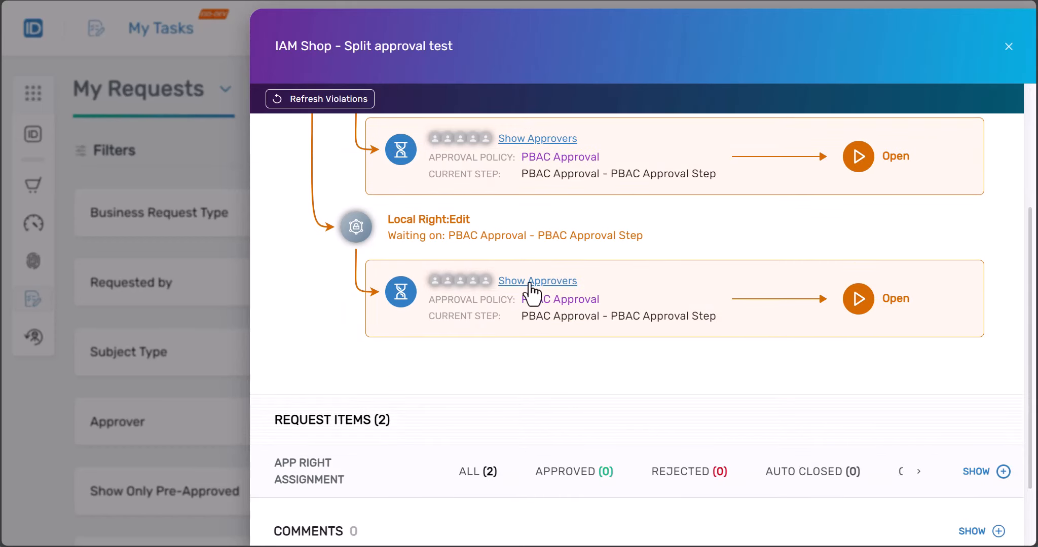
click(531, 282)
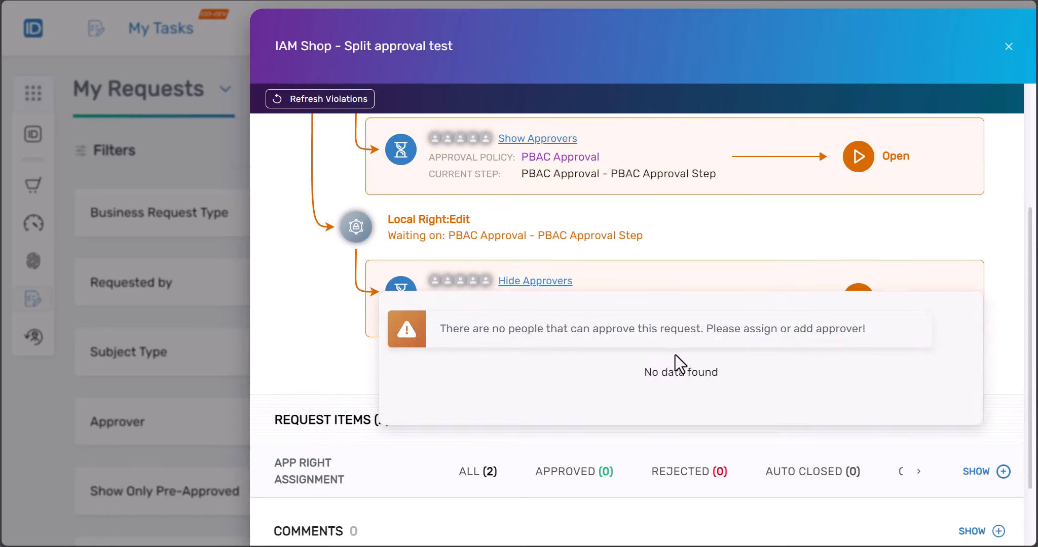
scroll(675, 354, up, 4)
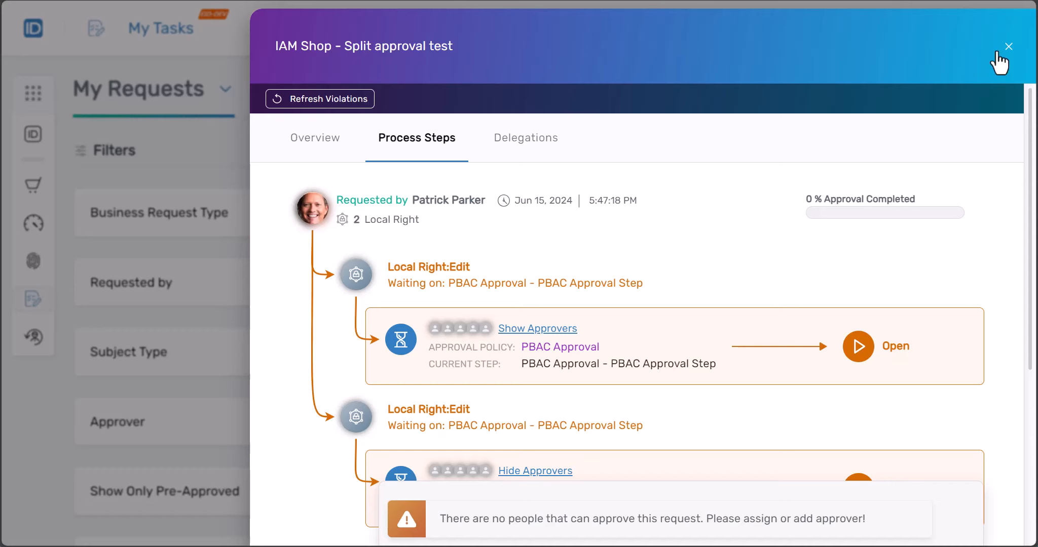
Close the dialogs and start an Edit Video request scoped to Compliance and Marketing
click(1008, 47)
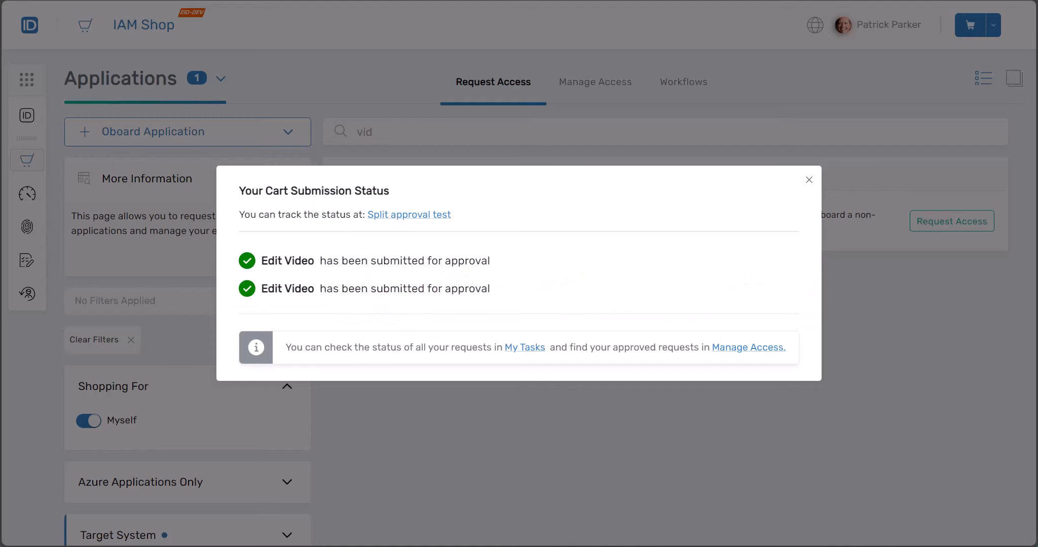
click(809, 180)
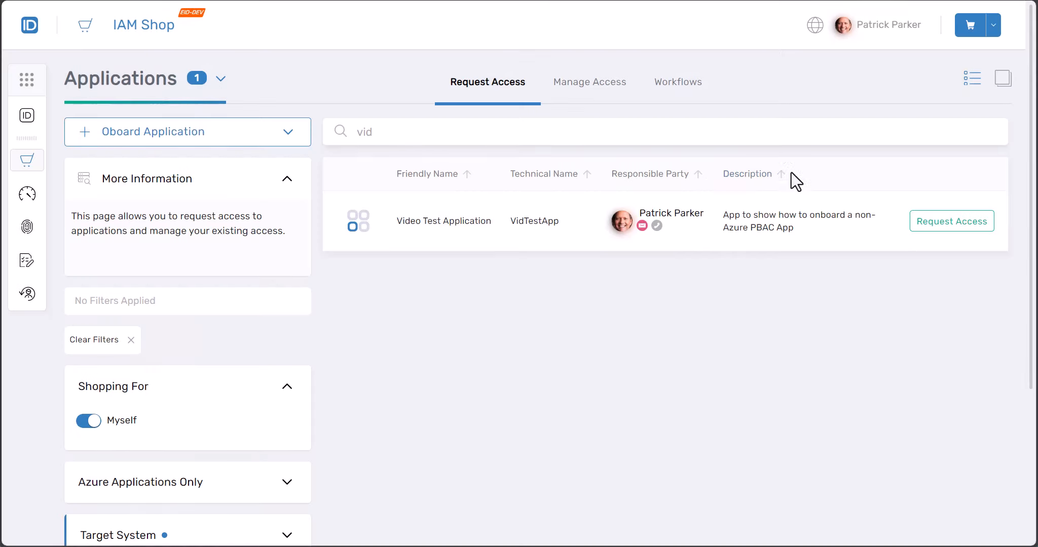
click(952, 226)
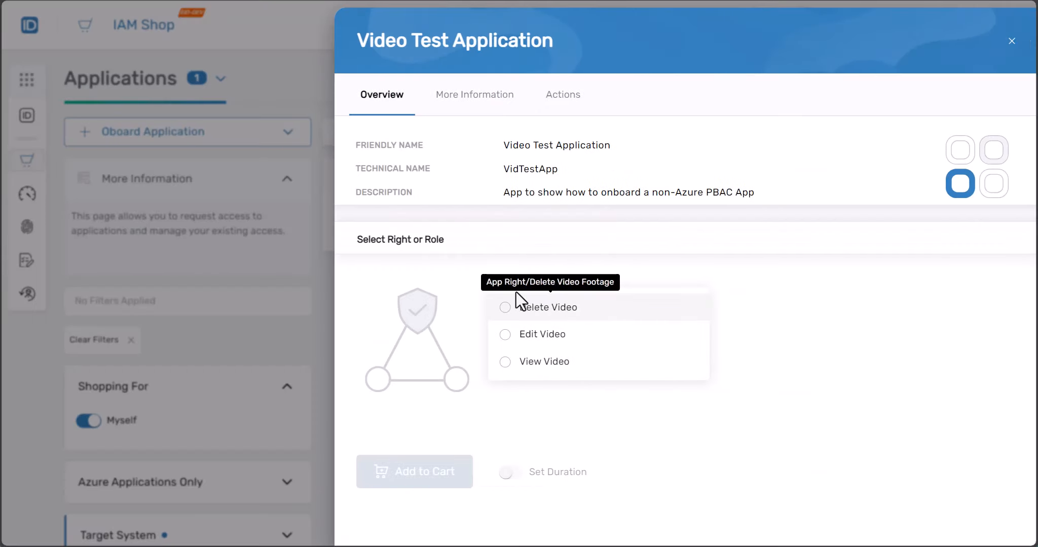
click(591, 336)
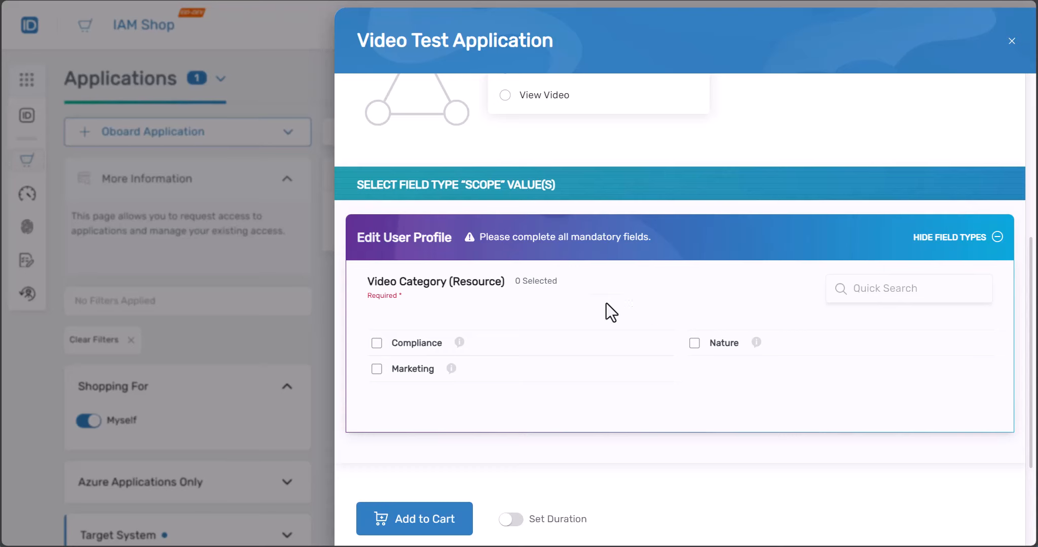
click(386, 344)
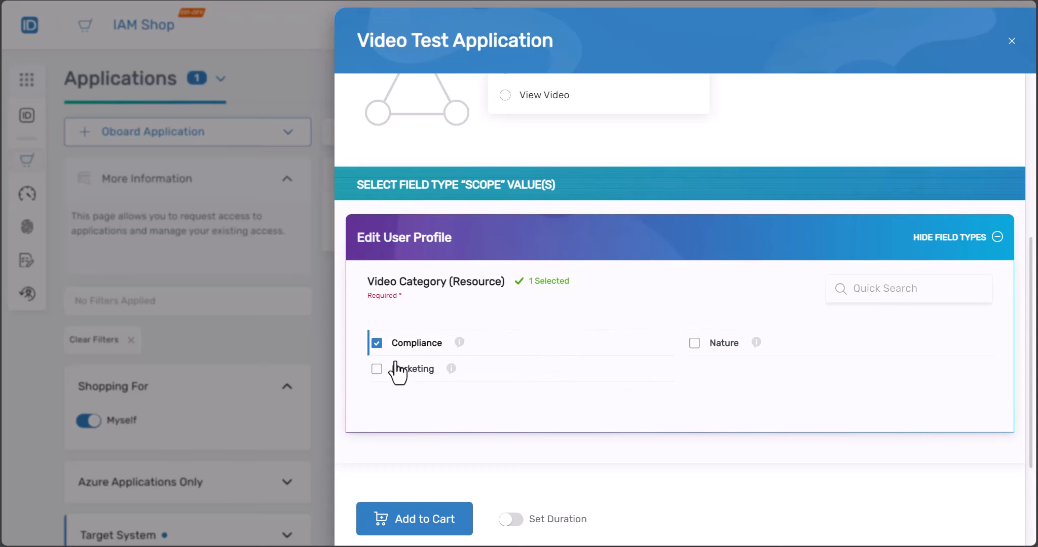
click(398, 370)
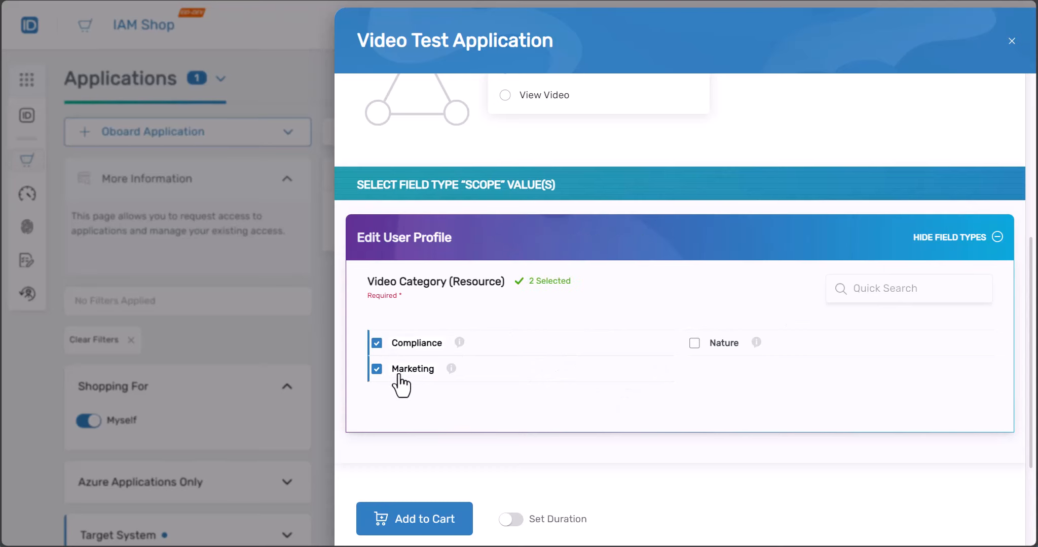